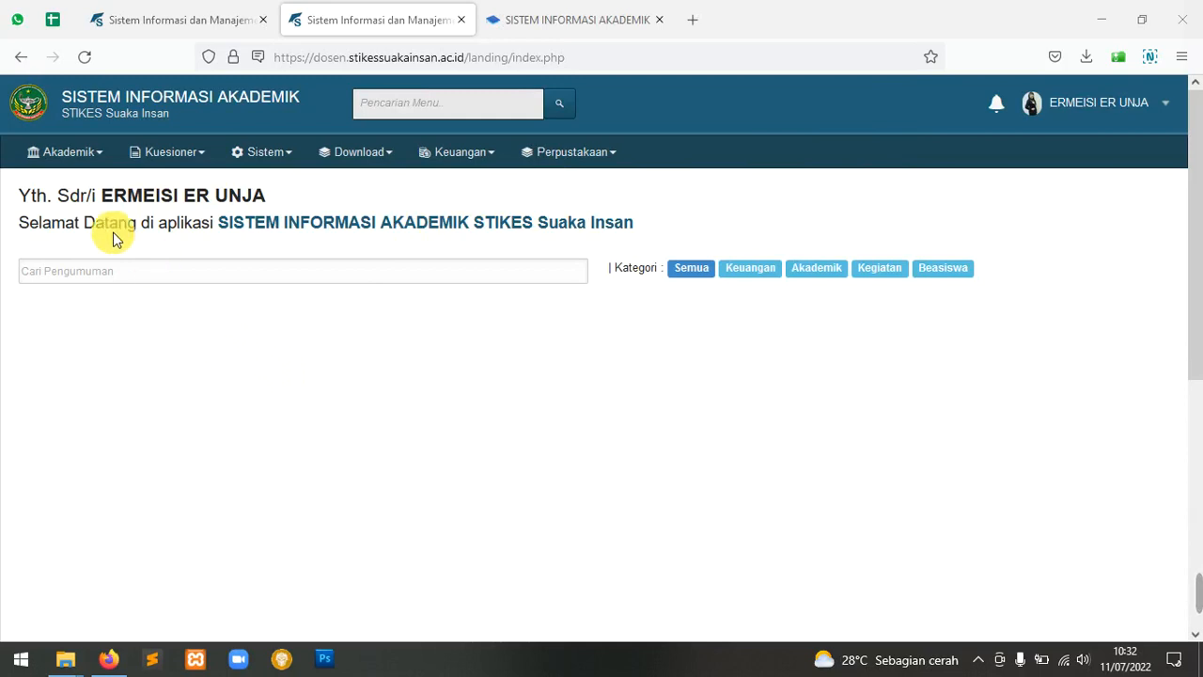
Open the Tugas Kuliah page and the assignment upload form for S.04.PIK / Konsep Dasar Keperawatan II, class M.A.1.
click(98, 157)
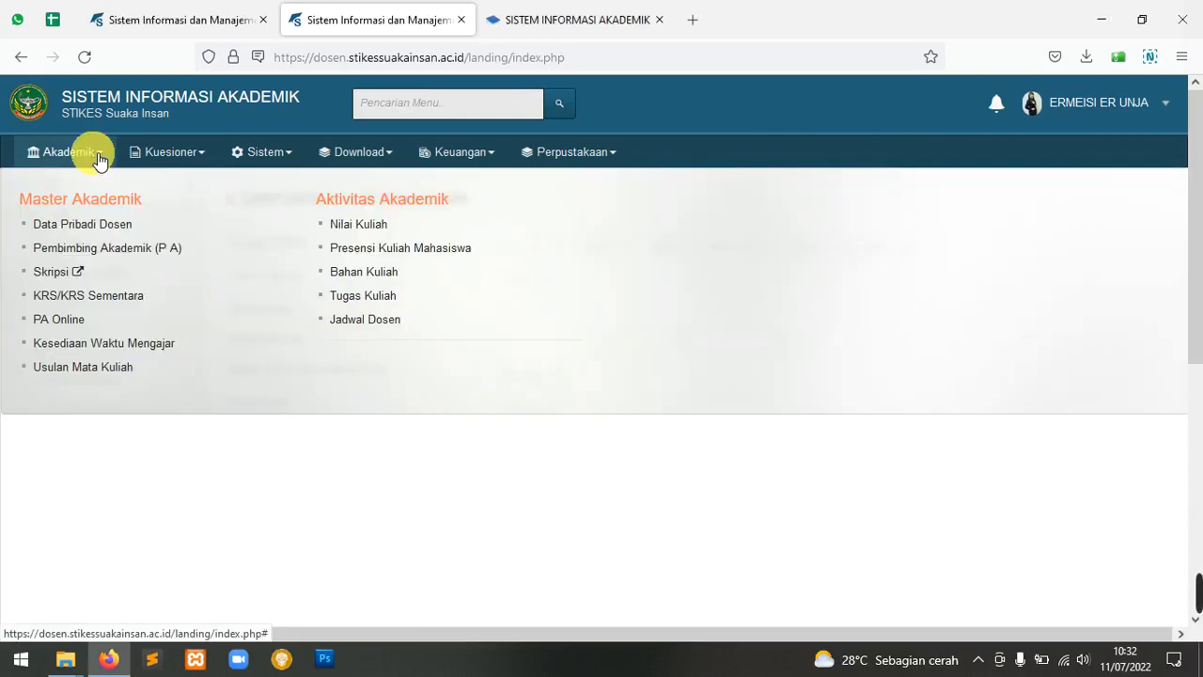
click(404, 306)
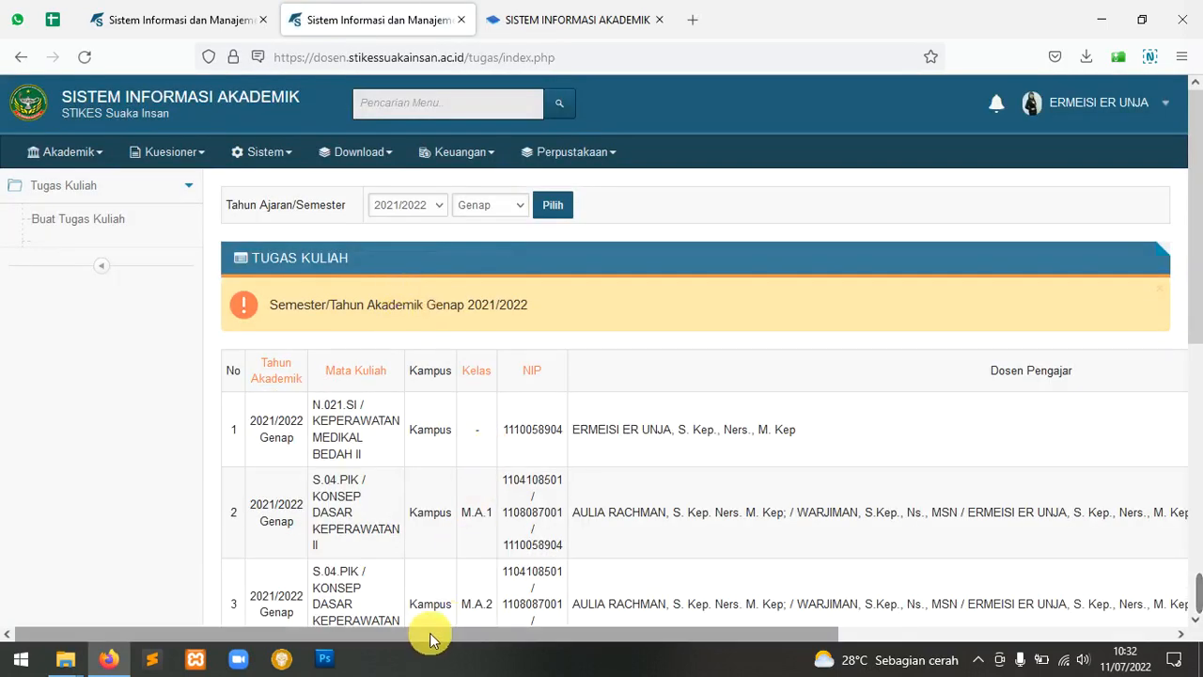
drag(434, 632, 523, 632)
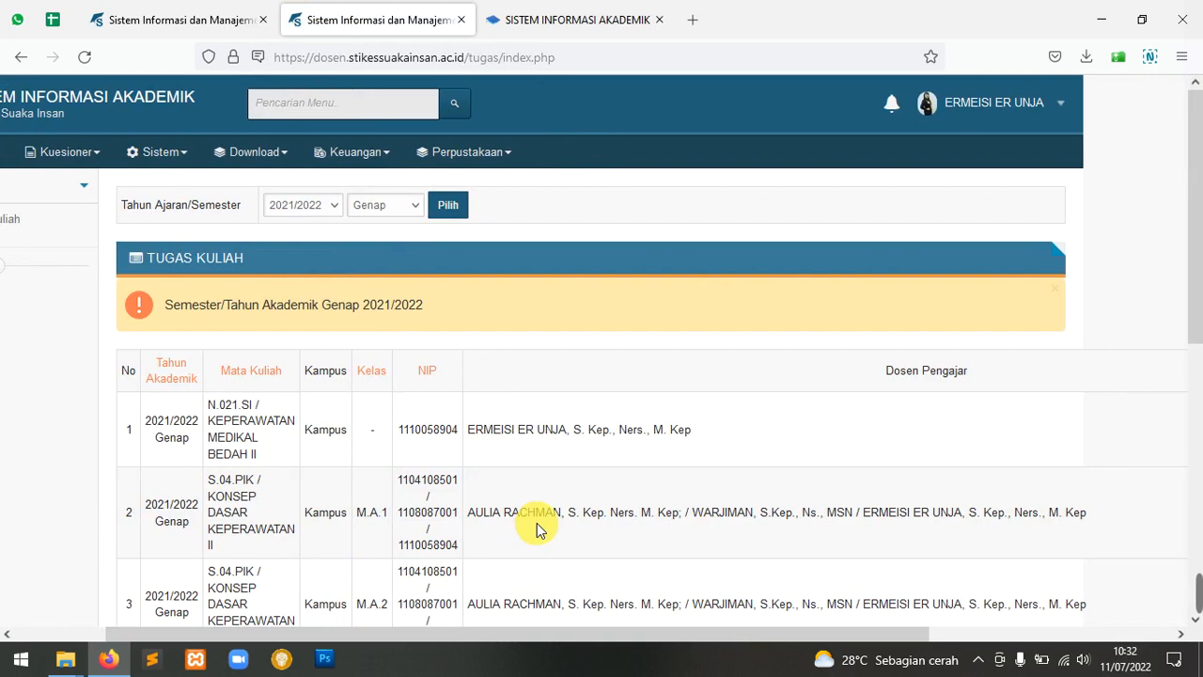
scroll(522, 498, down, 2)
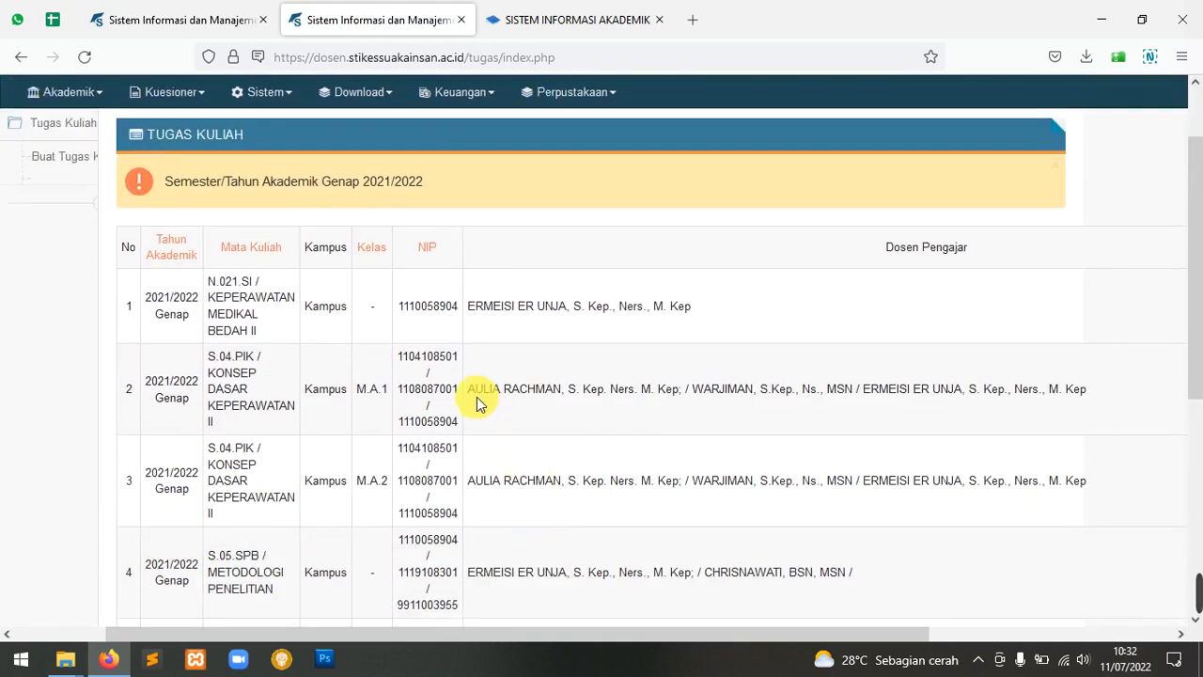
drag(476, 396, 1071, 399)
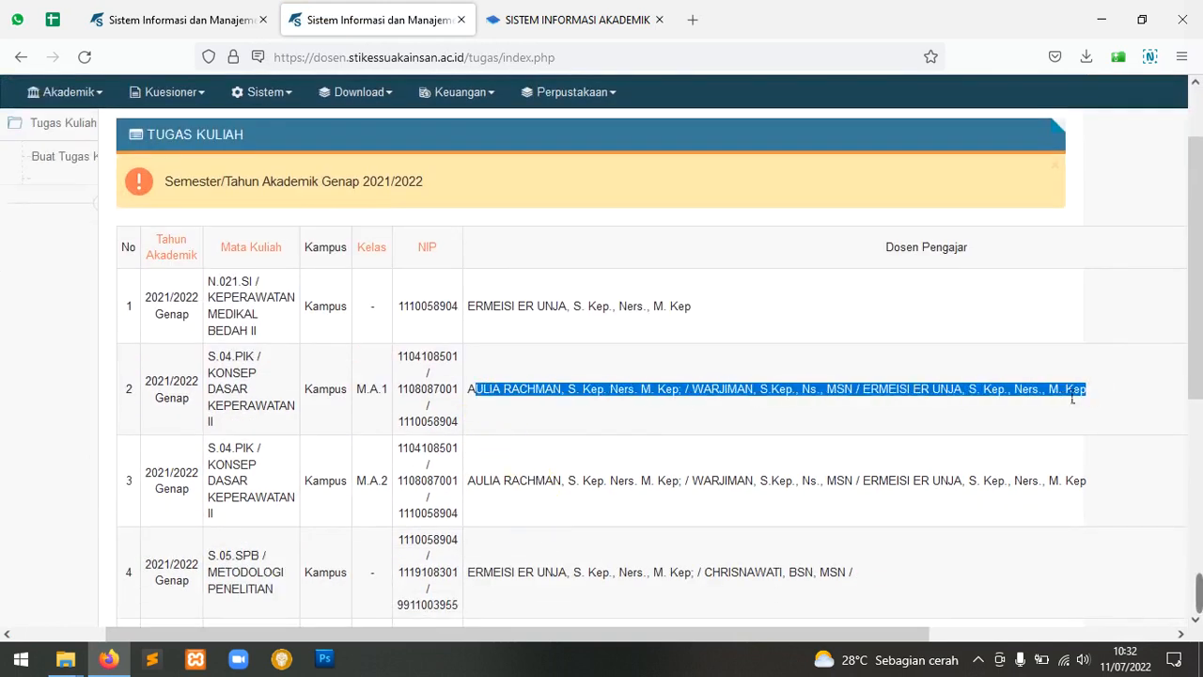
click(235, 425)
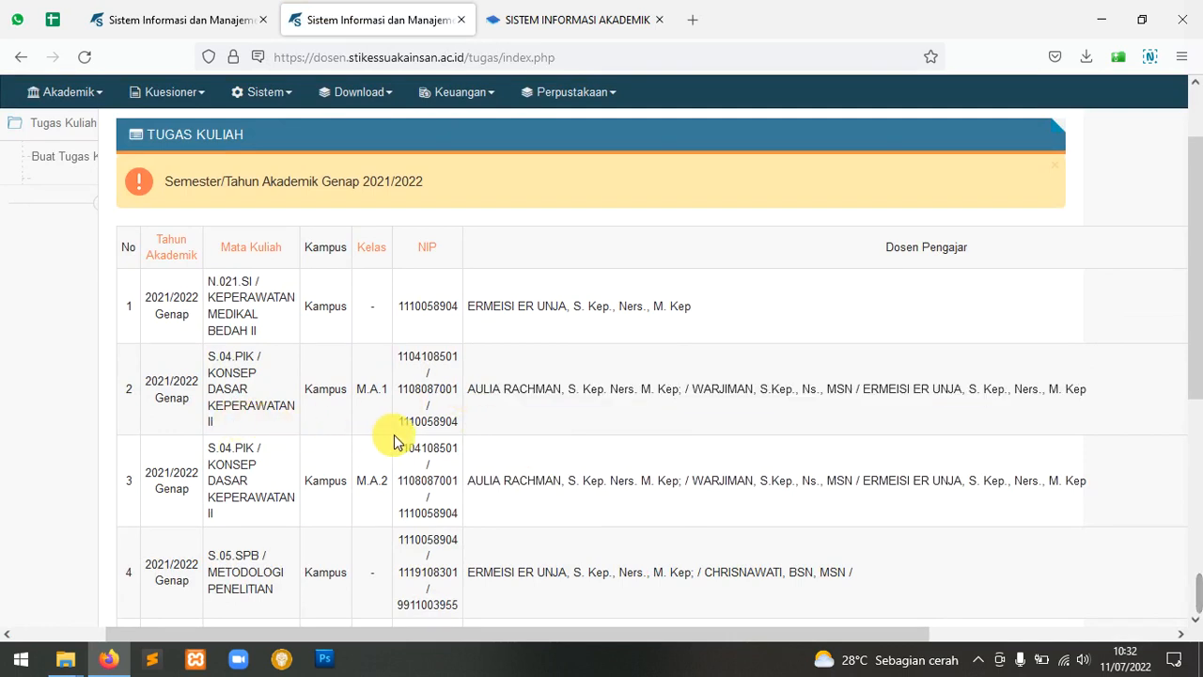
mouse_move(356, 632)
mouse_down()
mouse_move(507, 634)
mouse_move(363, 636)
mouse_up()
drag(218, 374, 264, 424)
drag(407, 633, 698, 629)
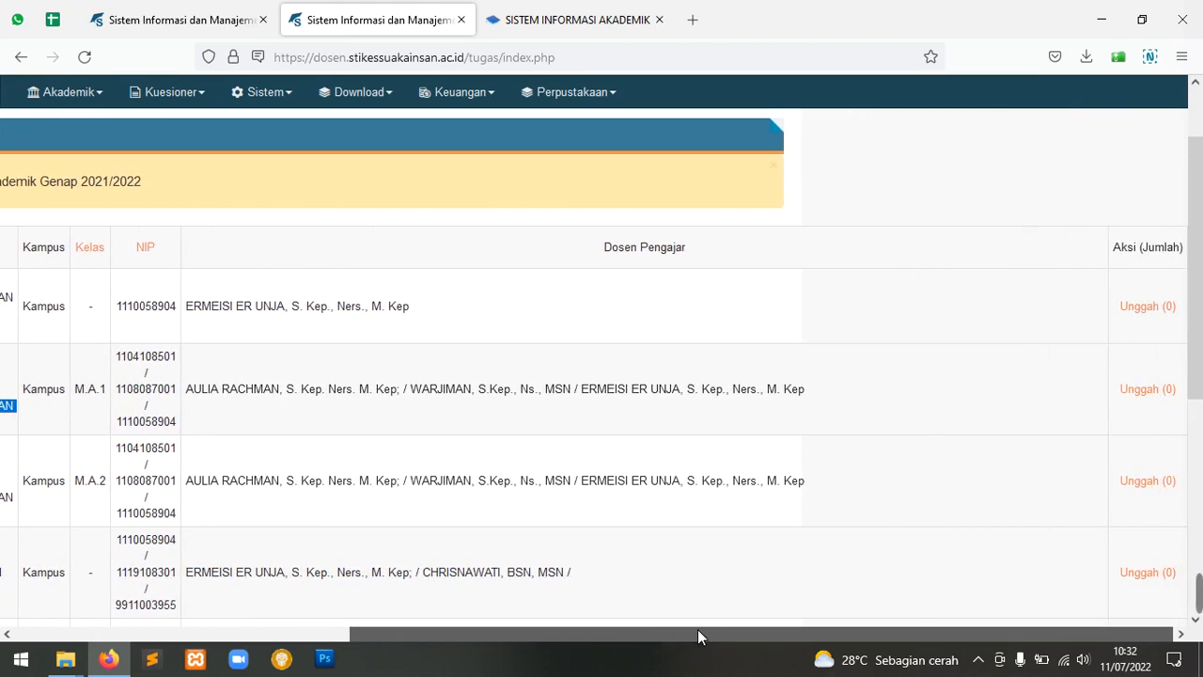
click(1156, 393)
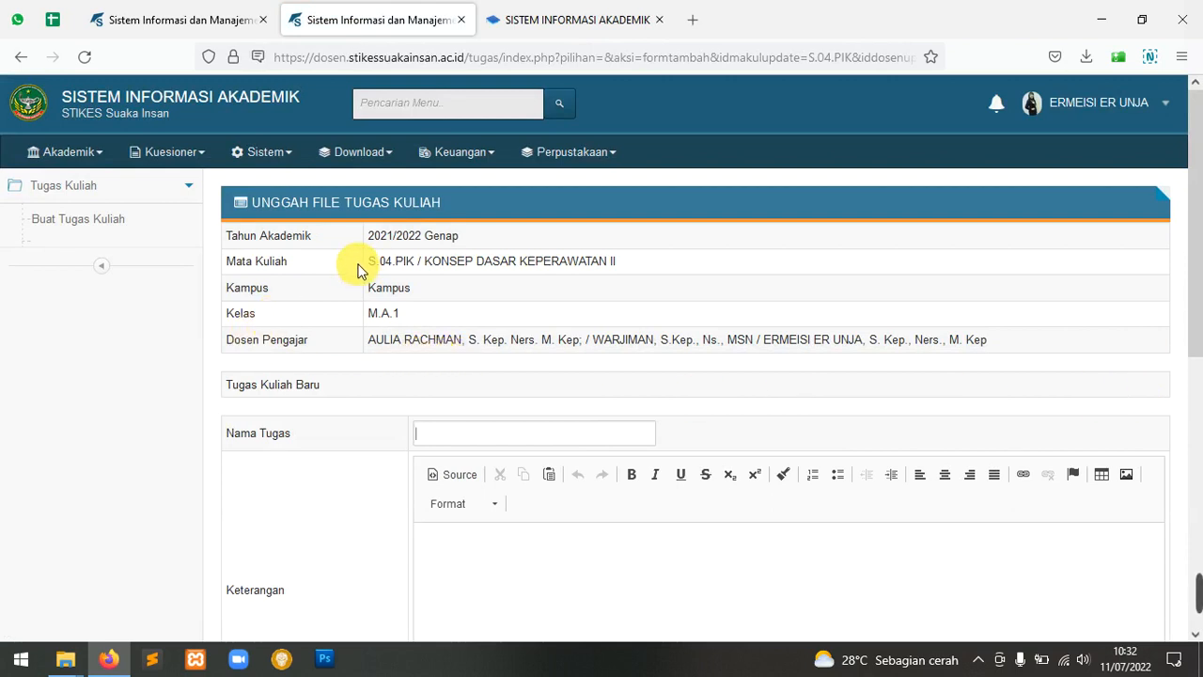
Name the new assignment "Tugas 1" and enter "DESKRPSI TUGAS........." as its description.
scroll(366, 262, down, 2)
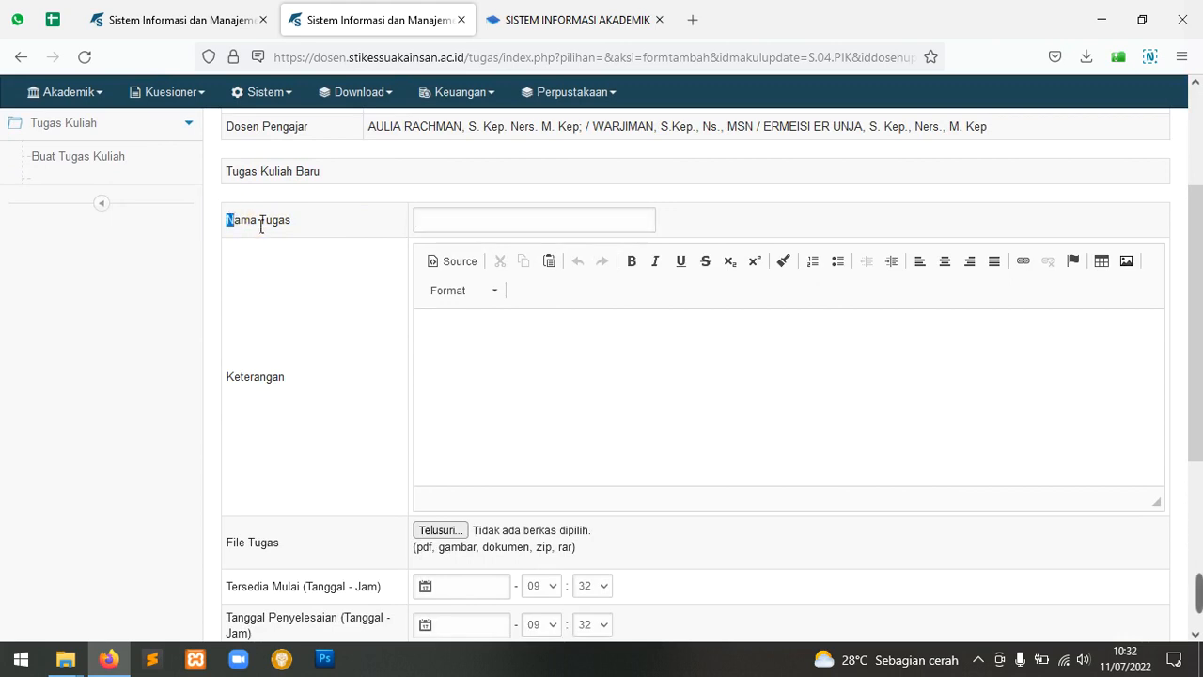
drag(225, 220, 293, 223)
click(431, 223)
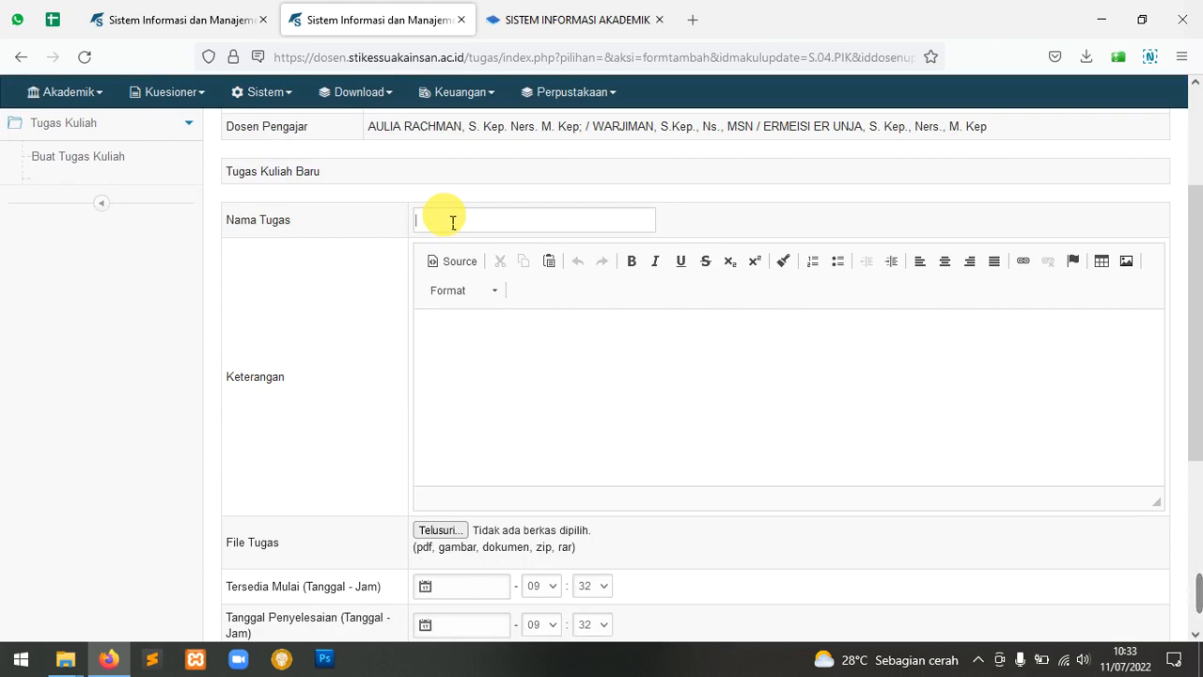
click(452, 221)
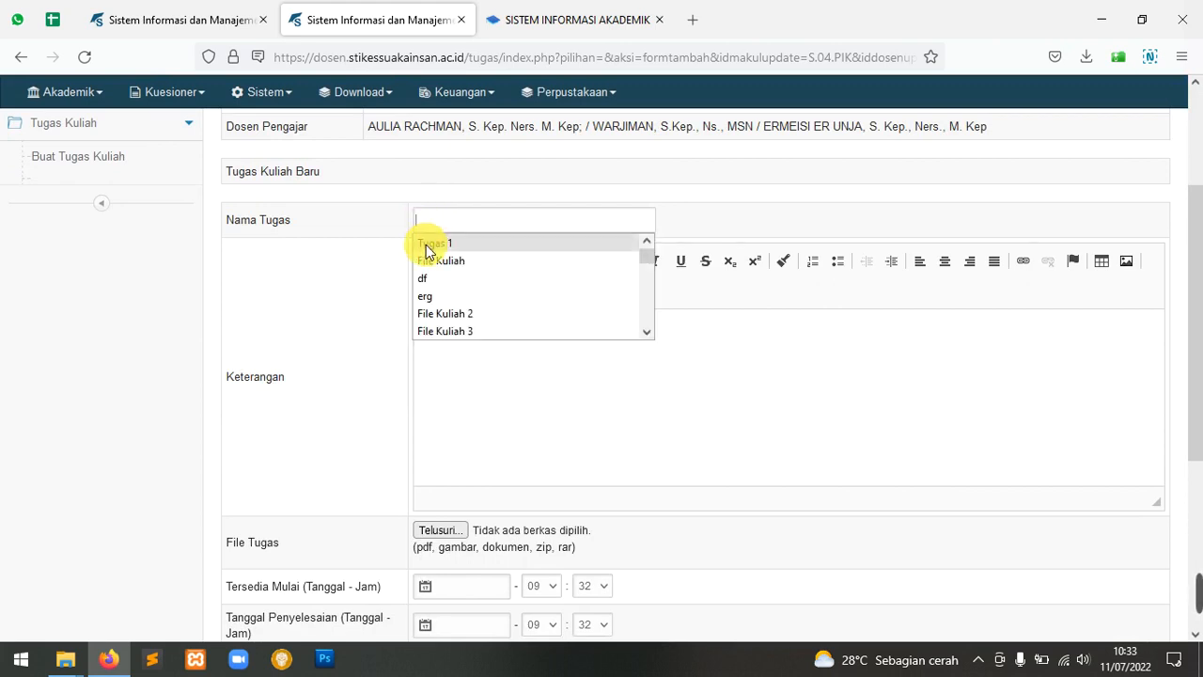
click(432, 244)
click(471, 344)
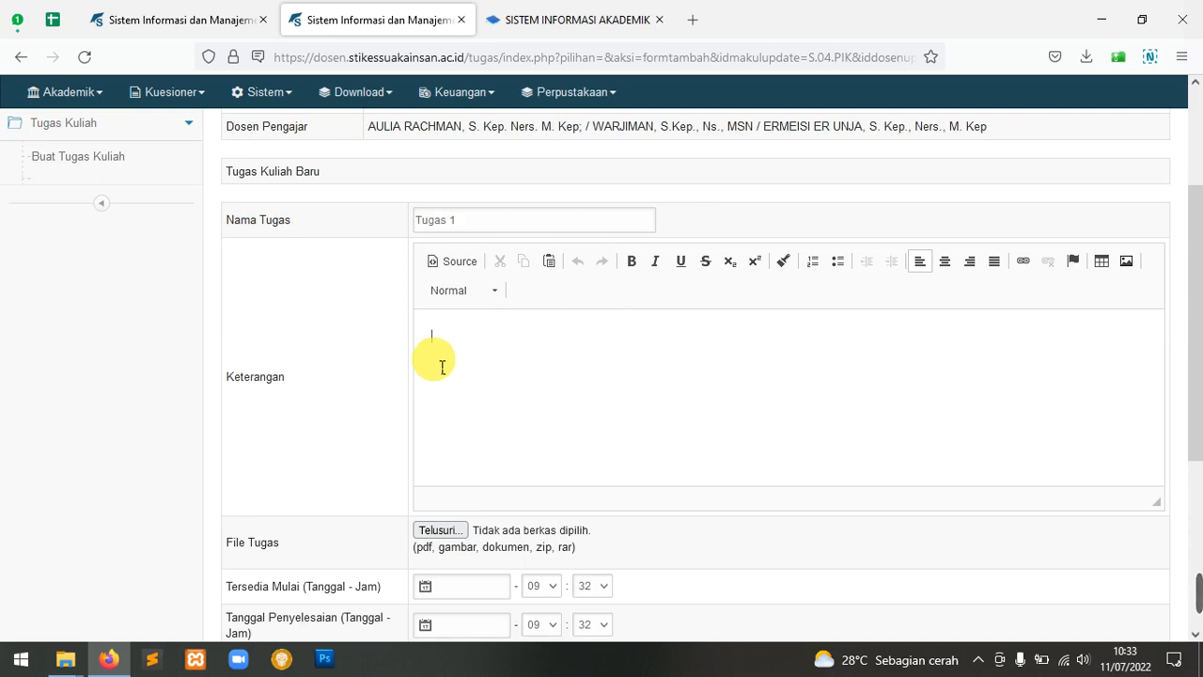
text(DESKRPSI TUGAS.........)
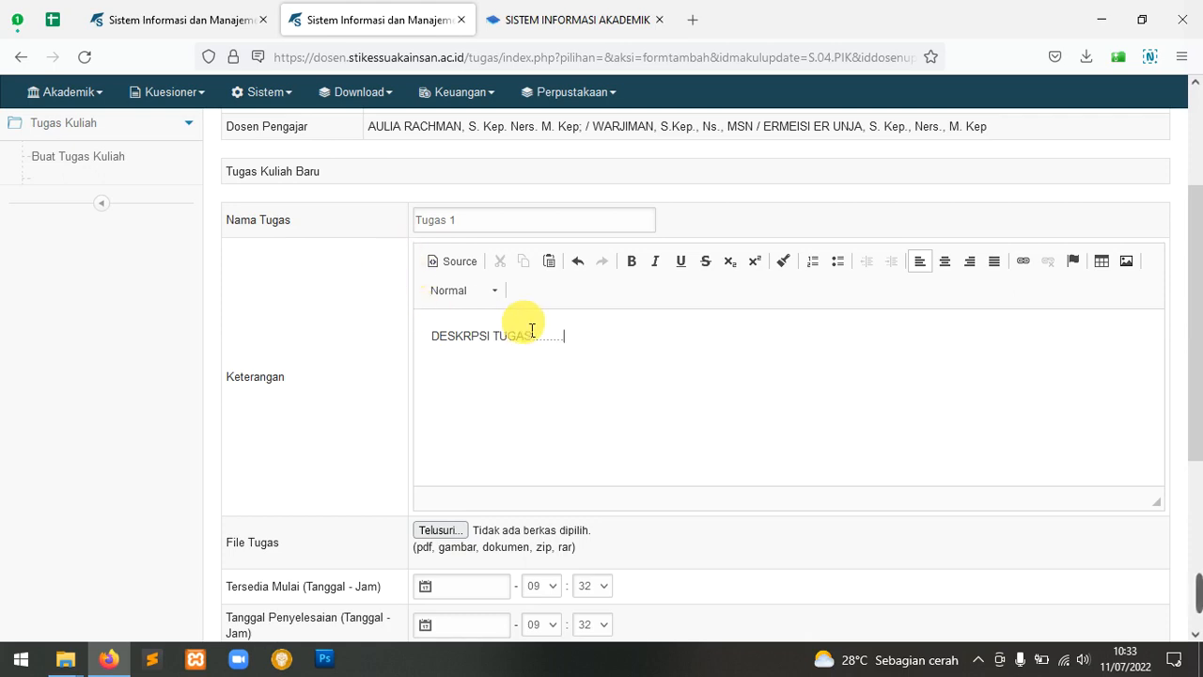
Attach the file FILE PDF from the Documents folder as the assignment file.
scroll(529, 322, down, 2)
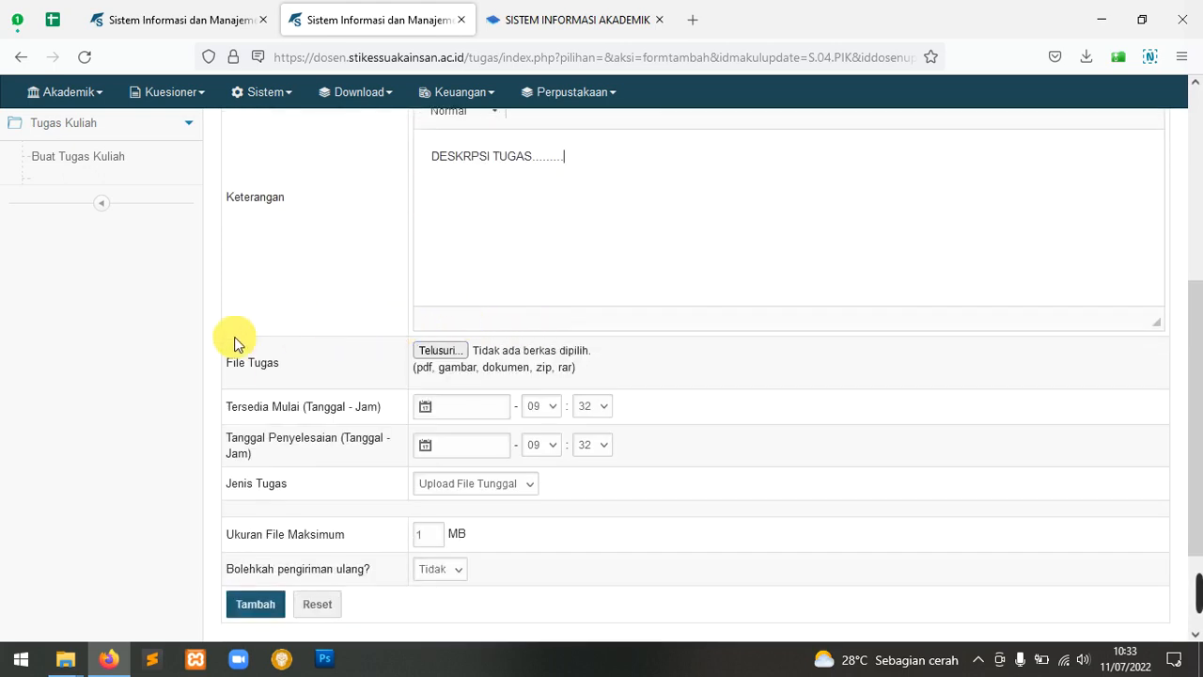
click(459, 350)
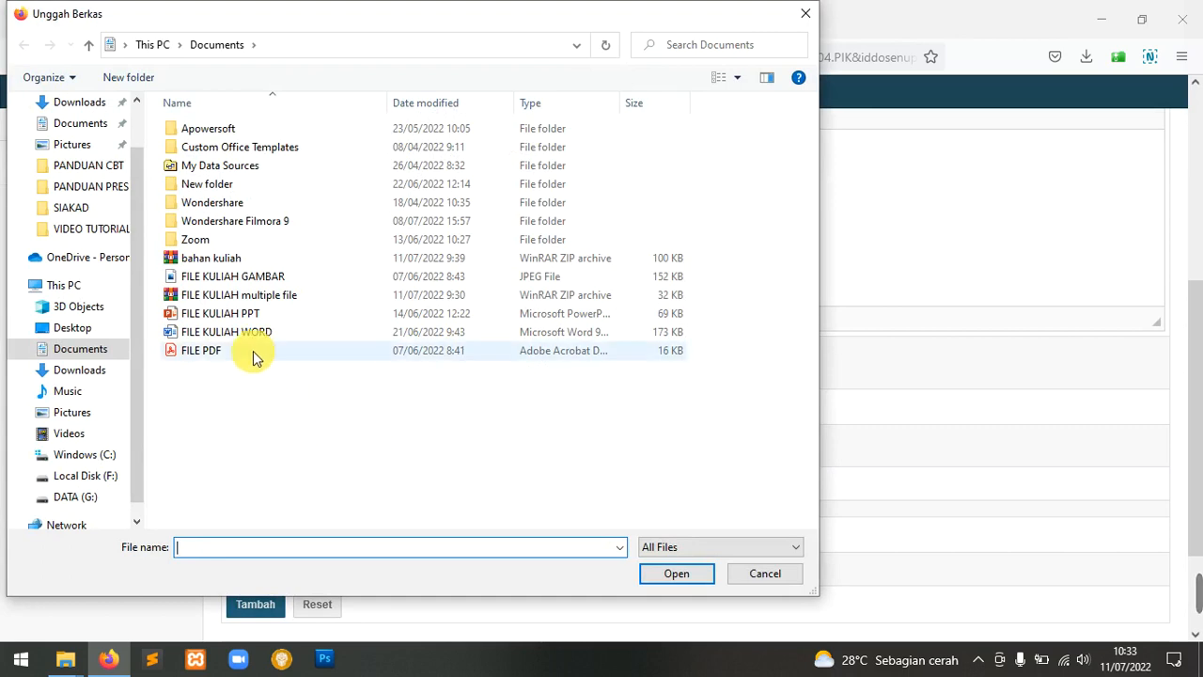
click(779, 577)
drag(416, 368, 580, 376)
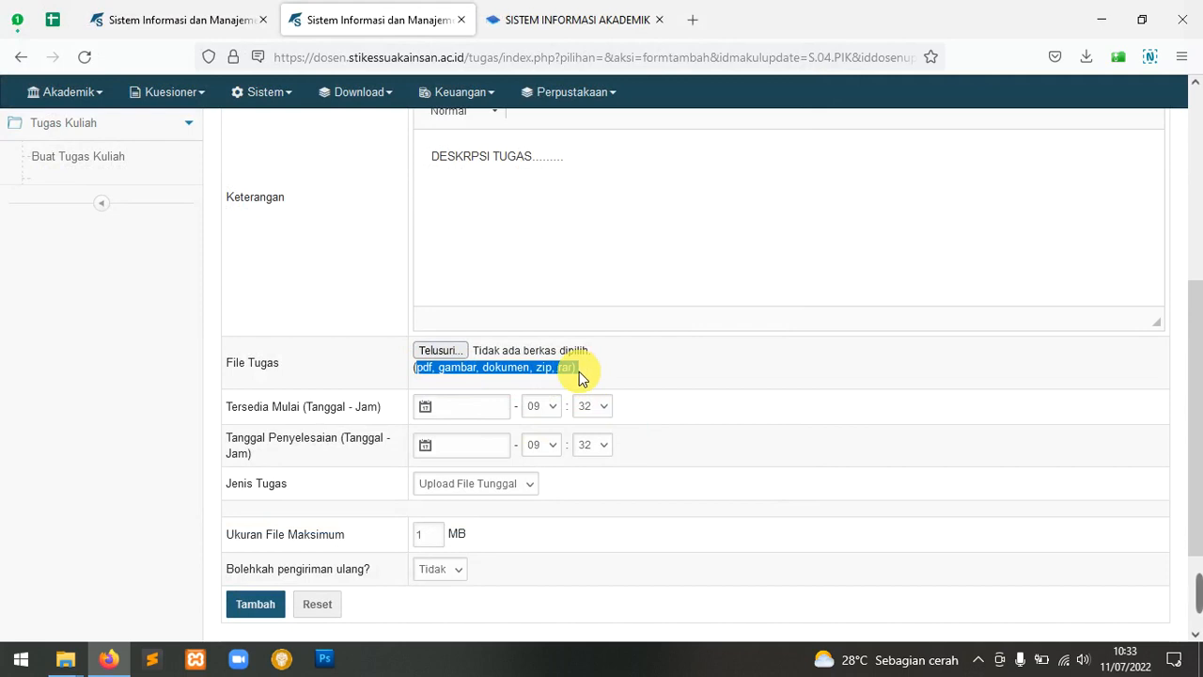
click(577, 371)
click(423, 353)
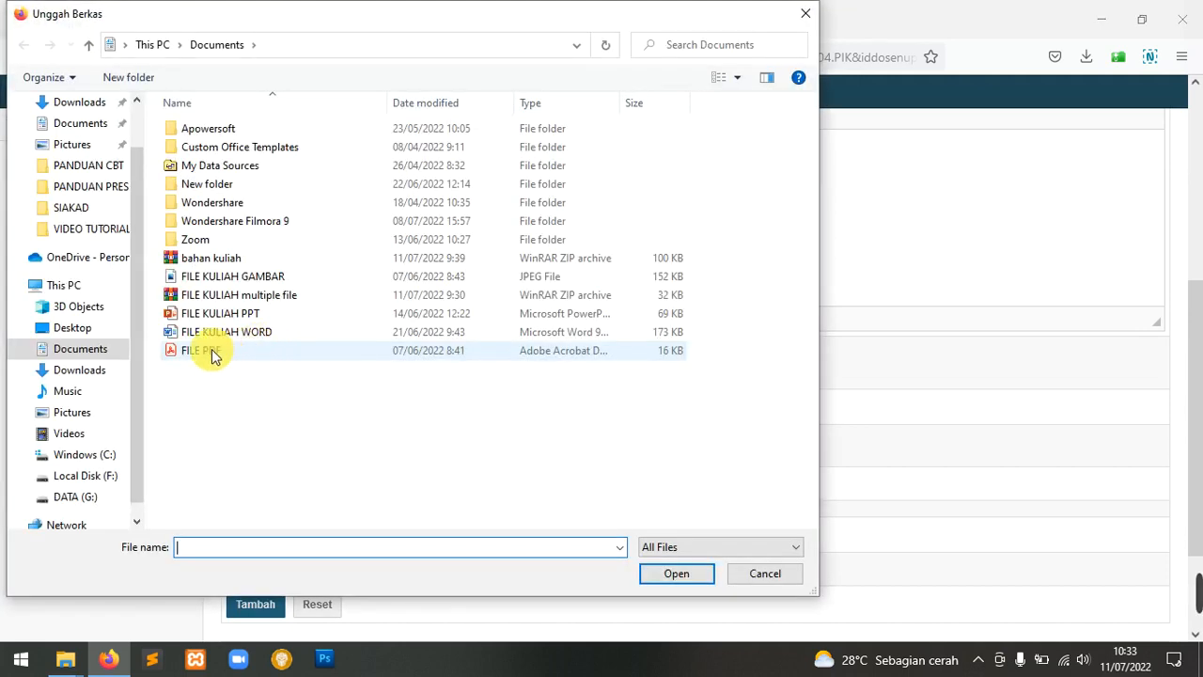
click(201, 349)
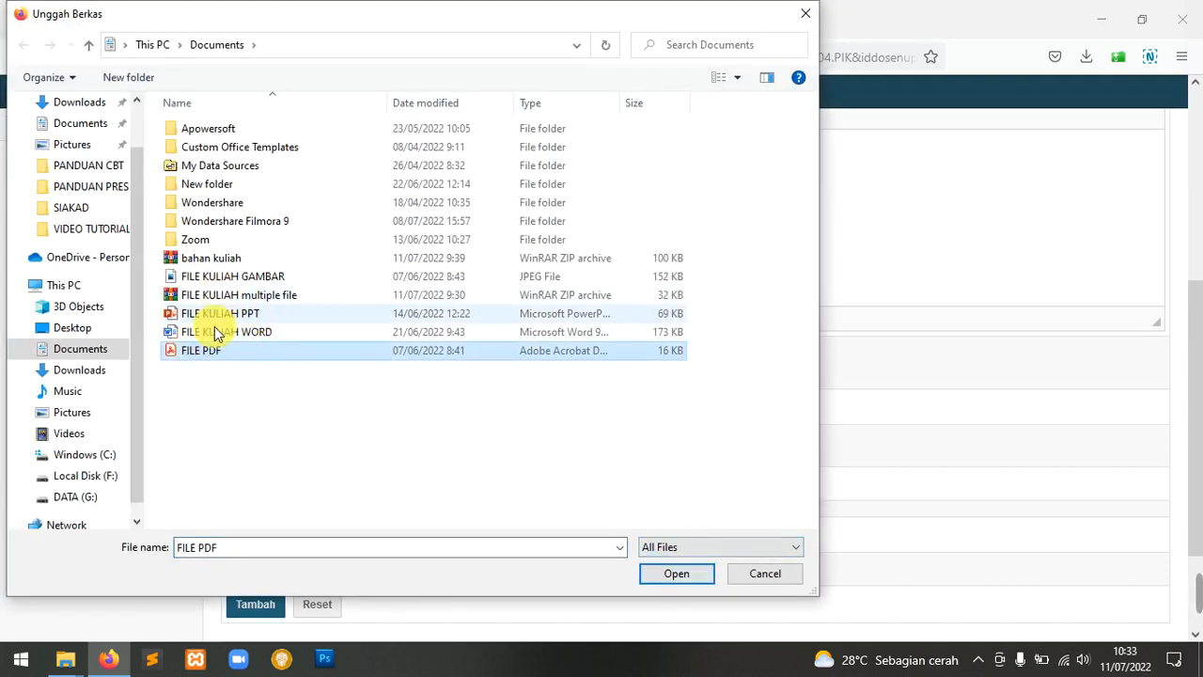
click(250, 332)
key(Down)
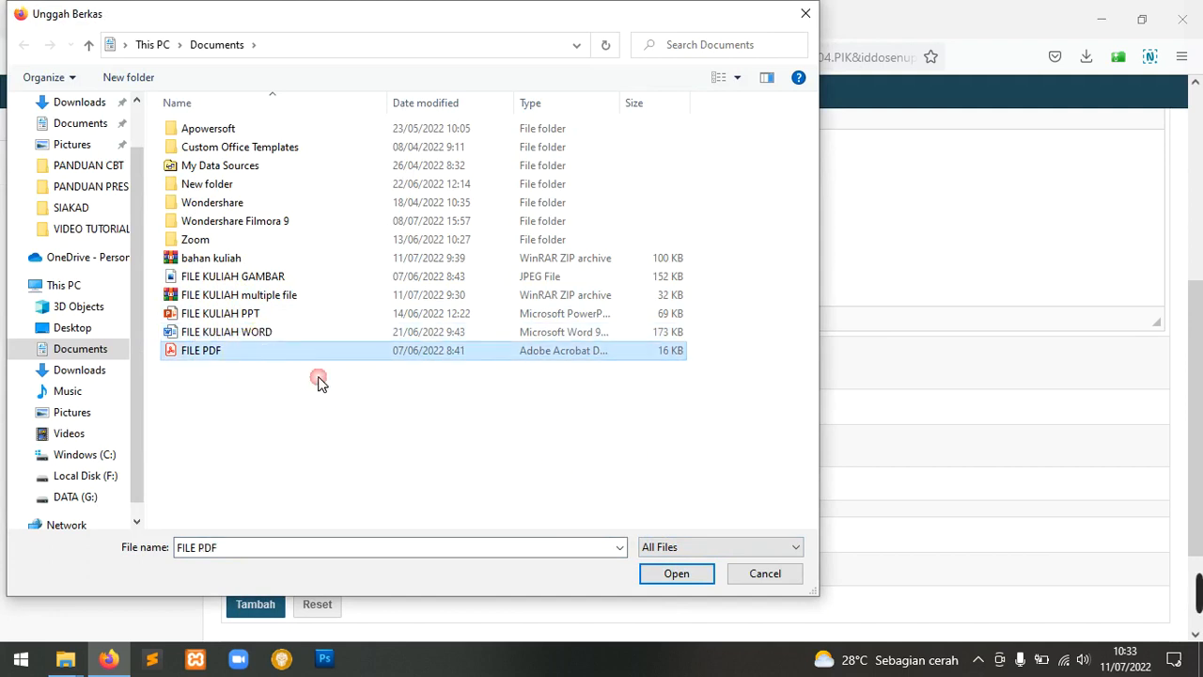
click(677, 573)
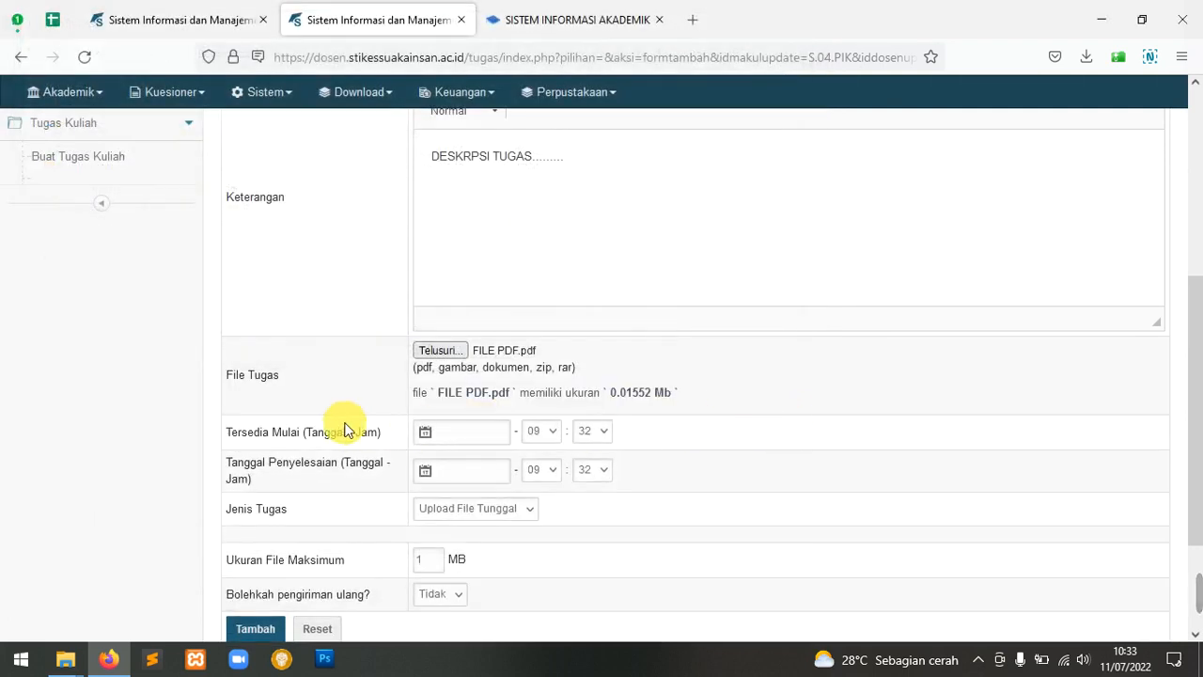
Set the assignment's availability start (Tersedia Mulai) to 11-07-2022 at 08:00.
drag(225, 433, 385, 442)
click(383, 434)
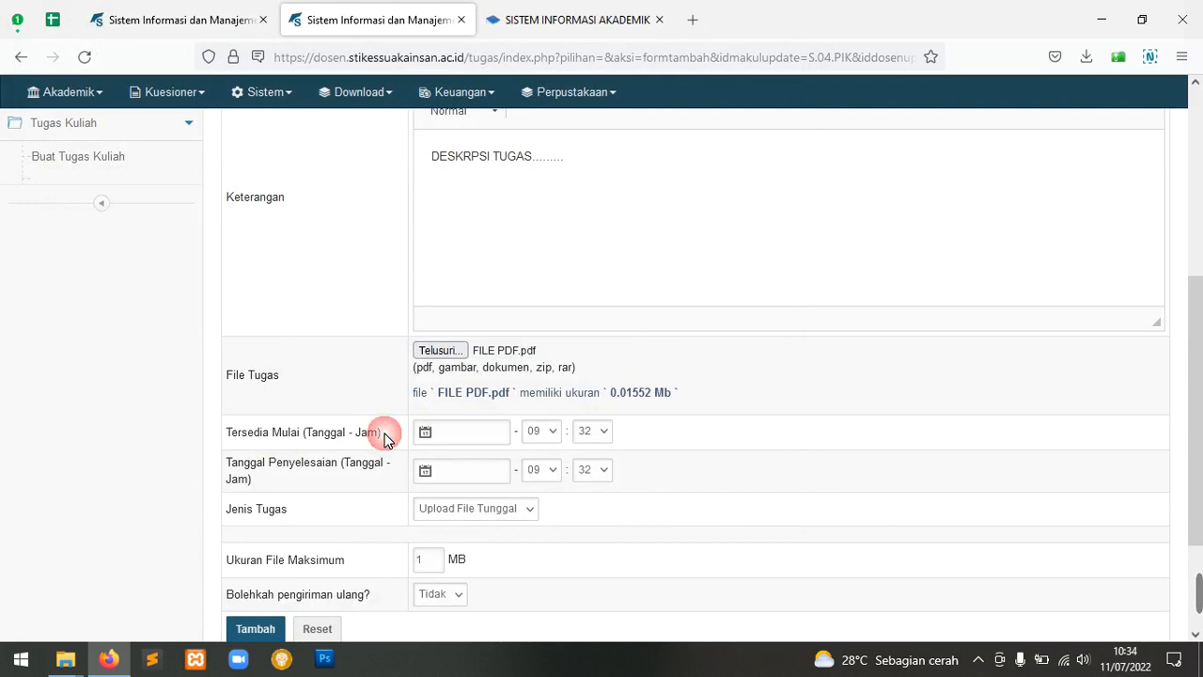
click(467, 439)
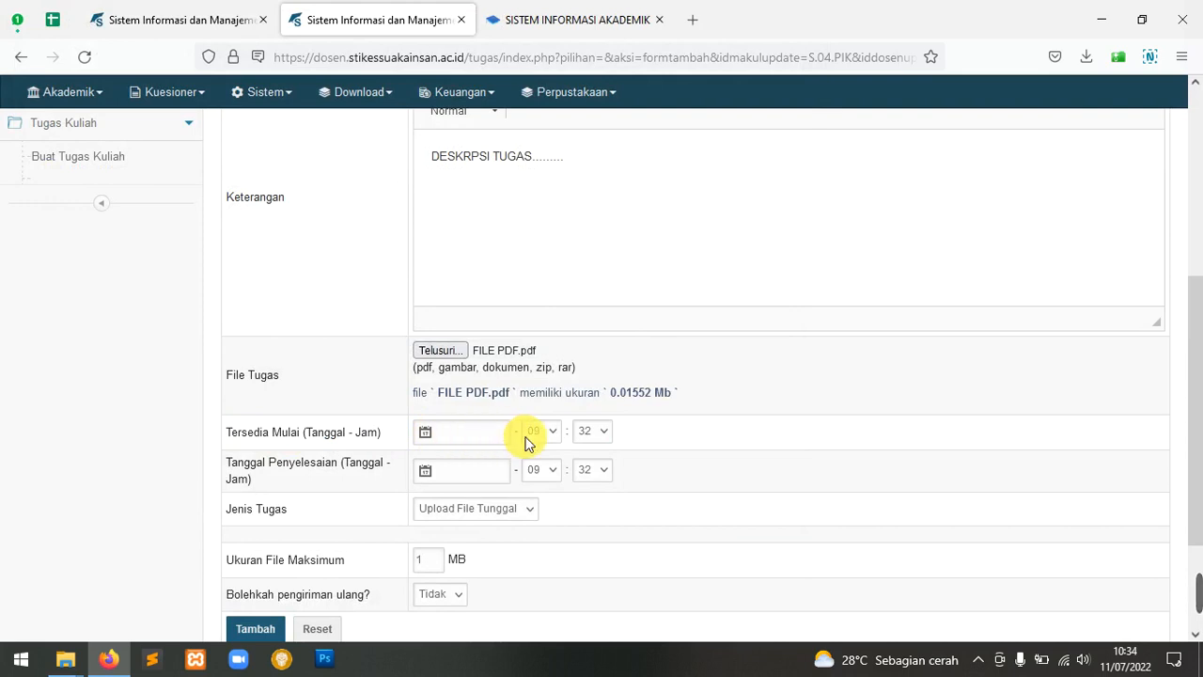
click(484, 433)
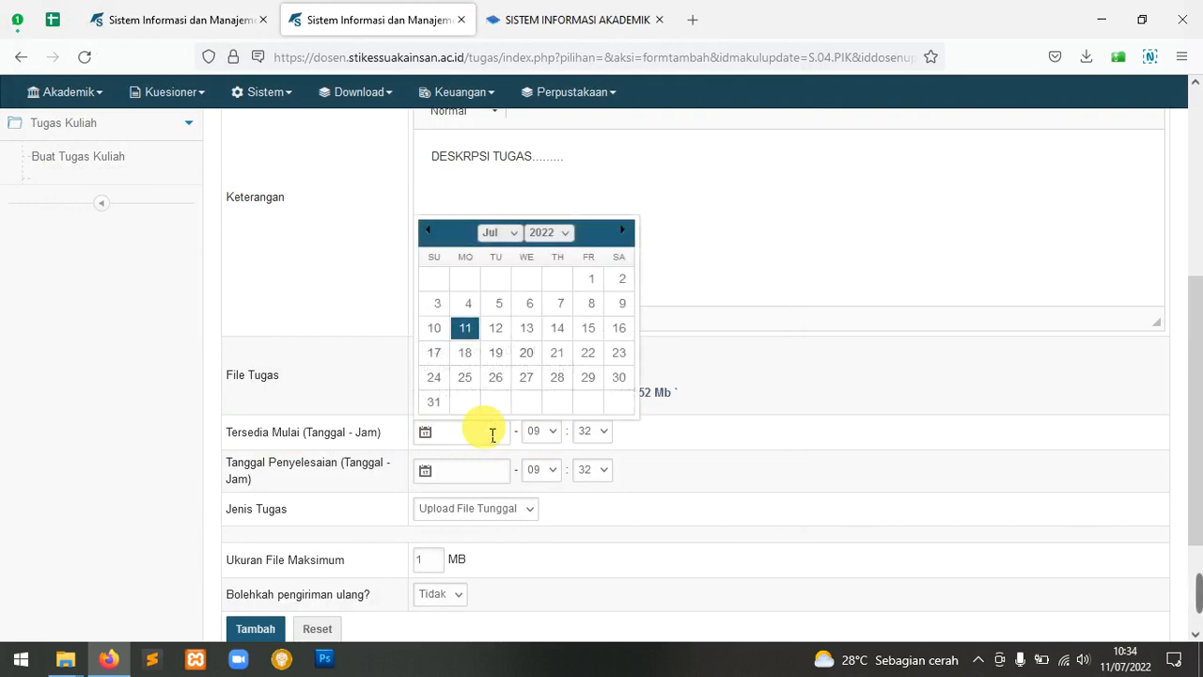
click(465, 328)
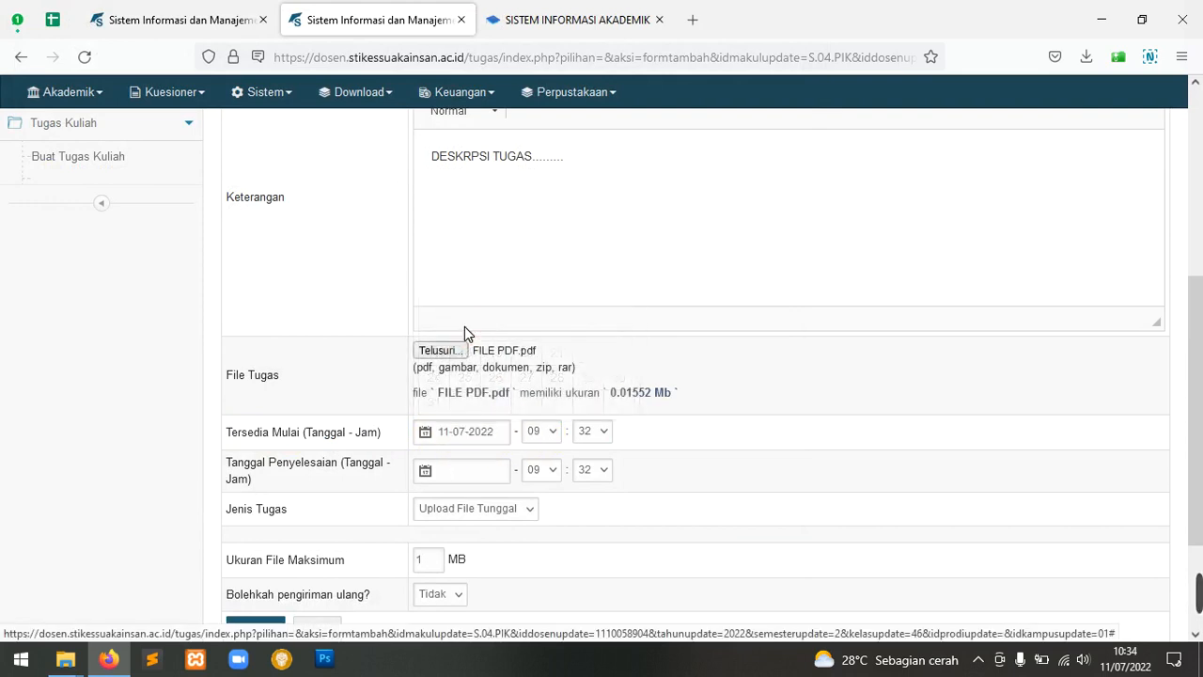
click(541, 437)
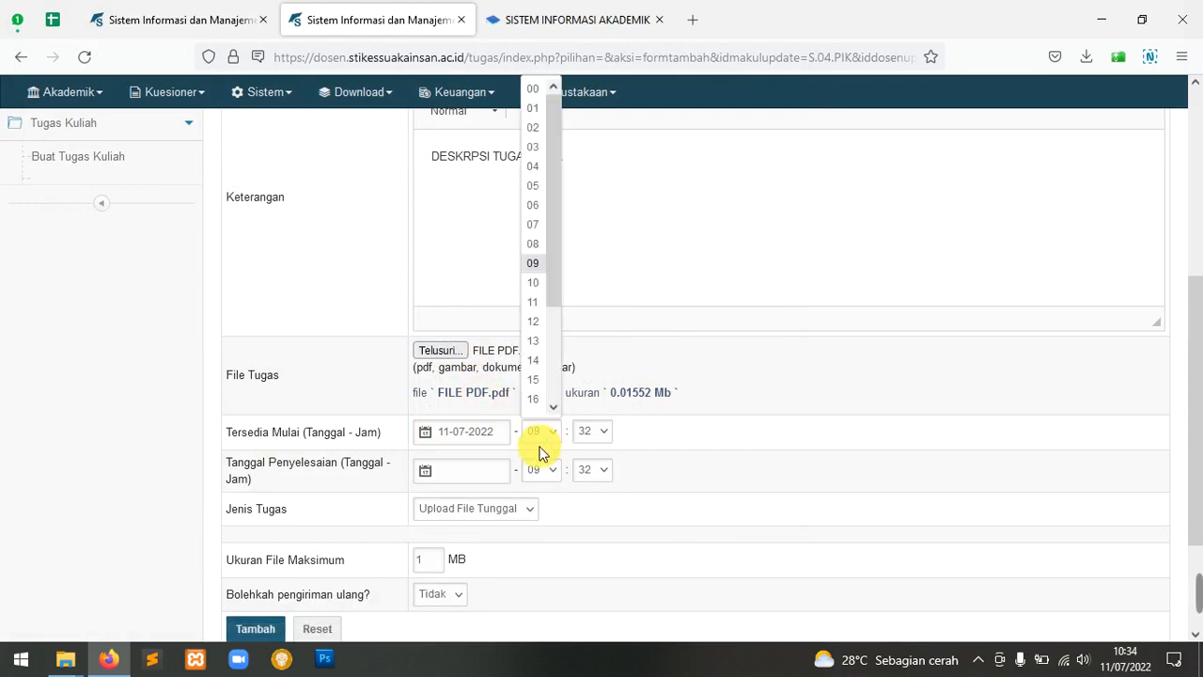
click(536, 243)
click(591, 430)
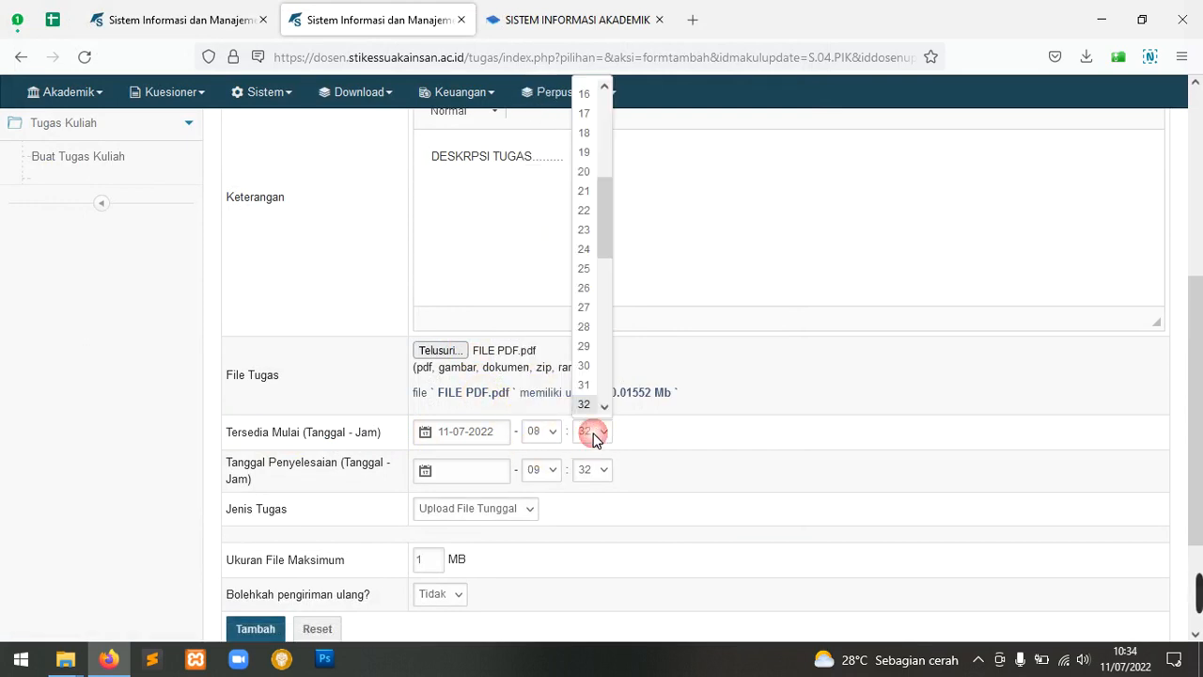
scroll(598, 355, up, 5)
click(600, 90)
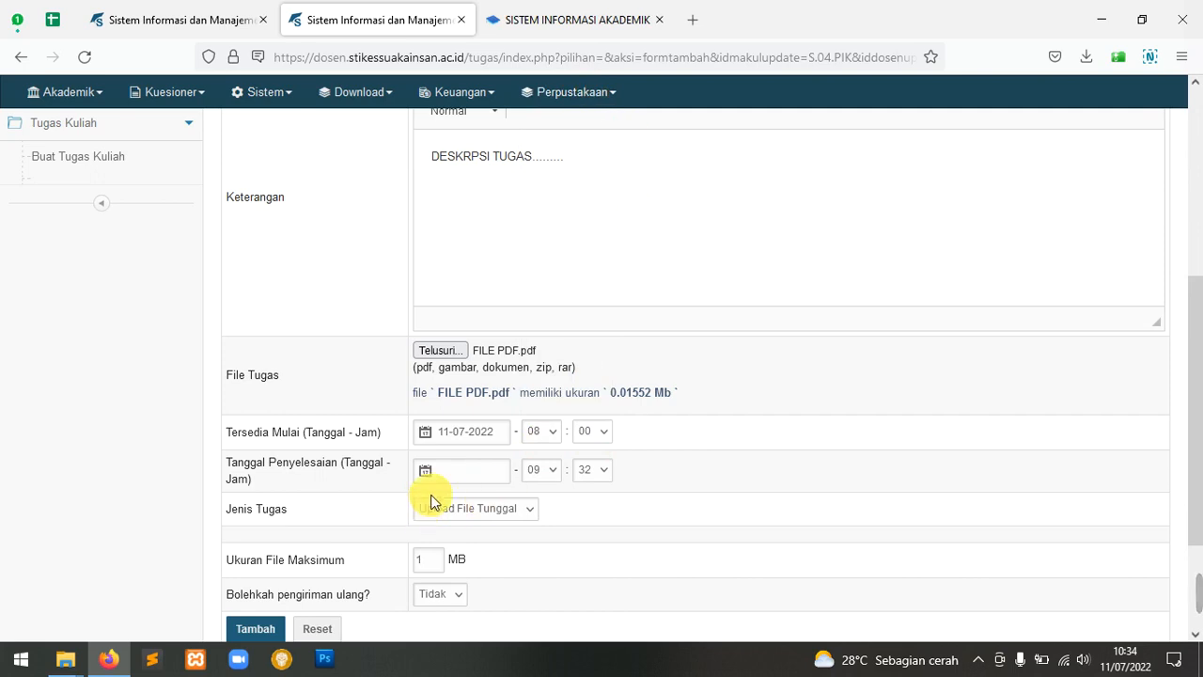
Set the assignment's completion deadline (Tanggal Penyelesaian) to 13-07-2022 at 23:30.
click(456, 480)
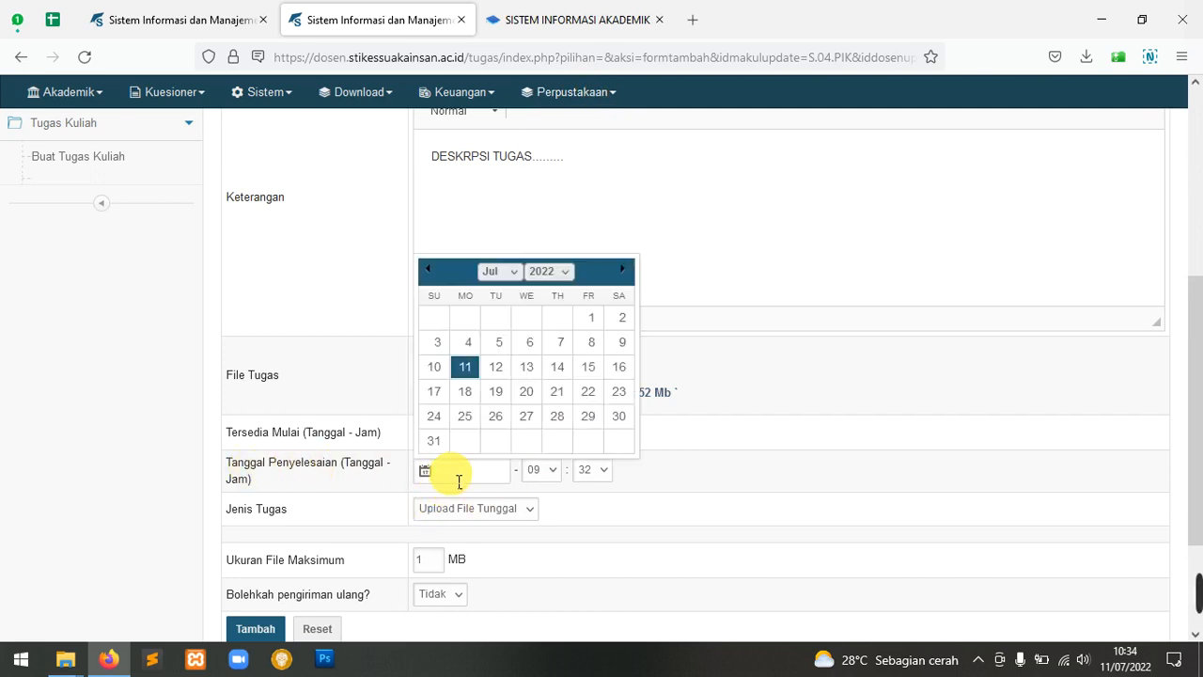
click(529, 371)
click(552, 477)
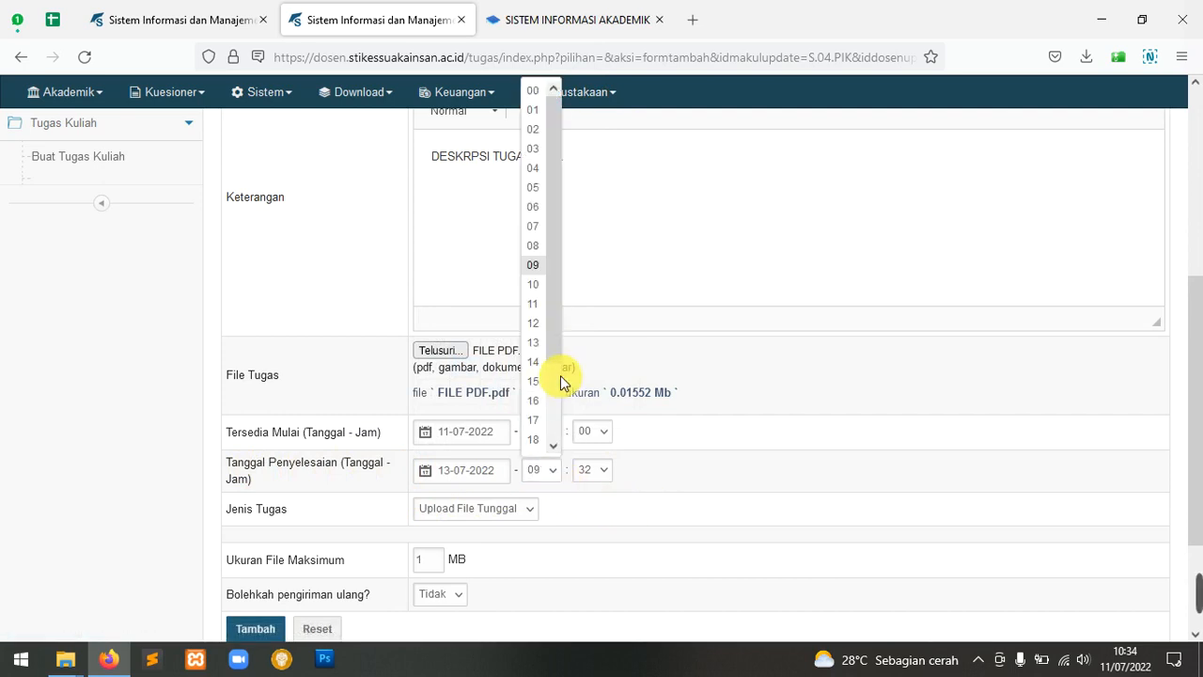
scroll(555, 423, down, 2)
click(543, 439)
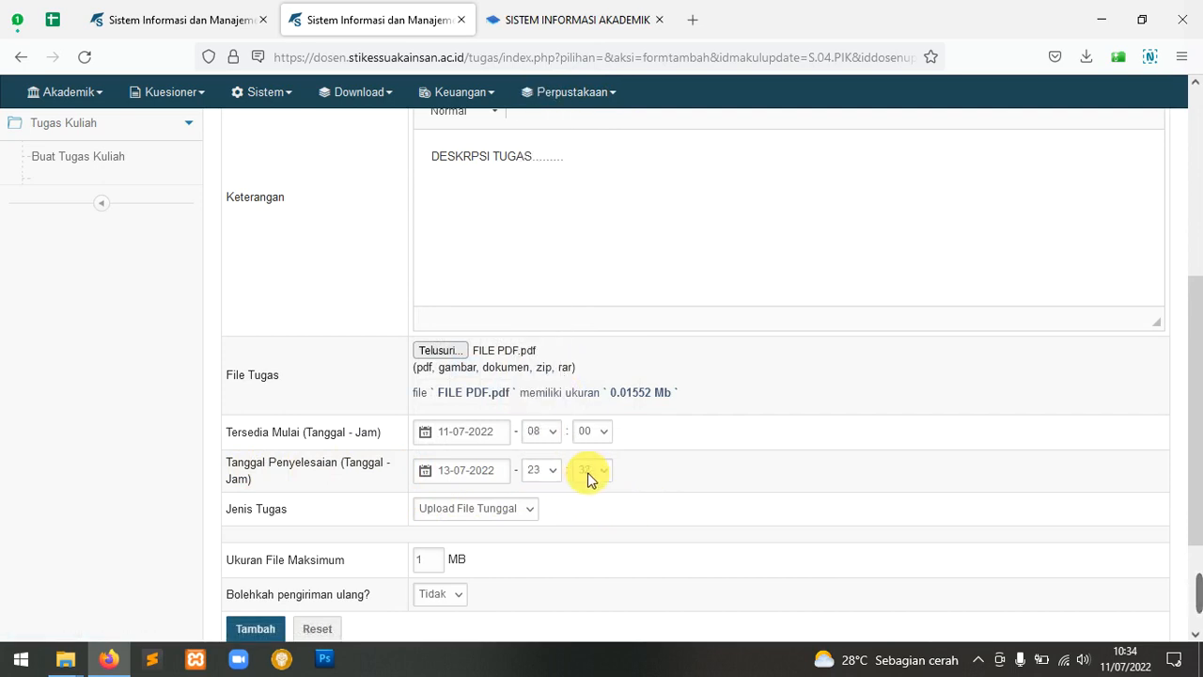
click(595, 471)
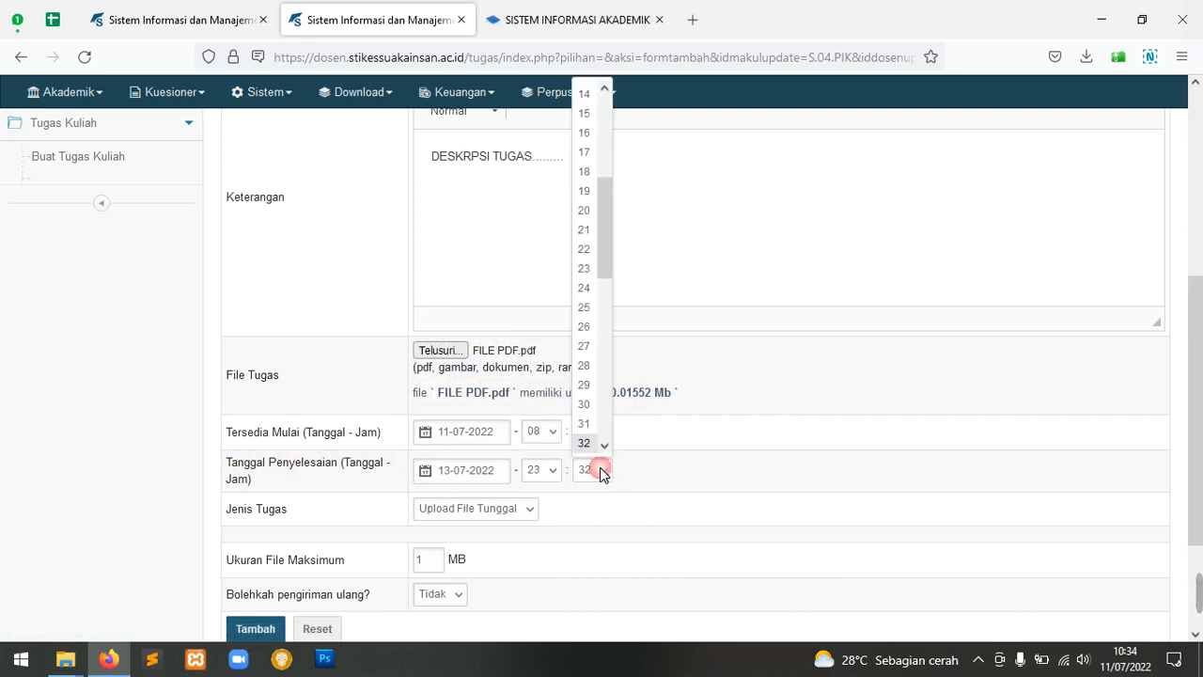
drag(604, 275, 608, 307)
click(585, 290)
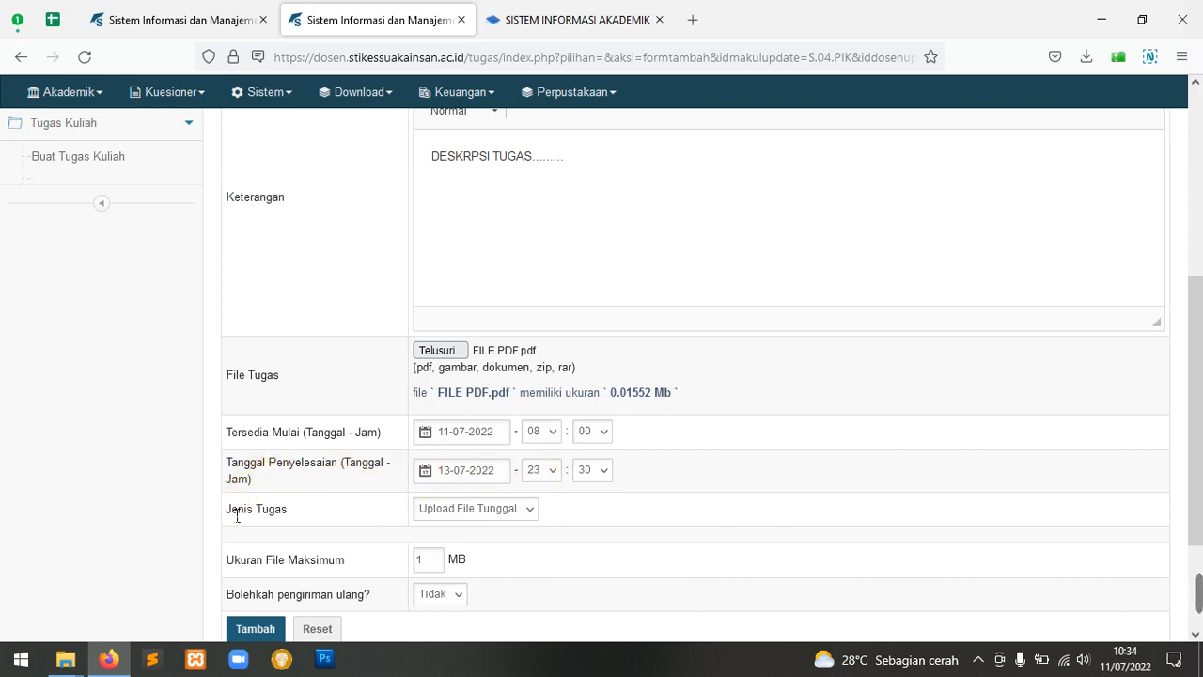
Choose Upload File Tunggal as the assignment type (Jenis Tugas).
drag(224, 509, 307, 509)
click(475, 512)
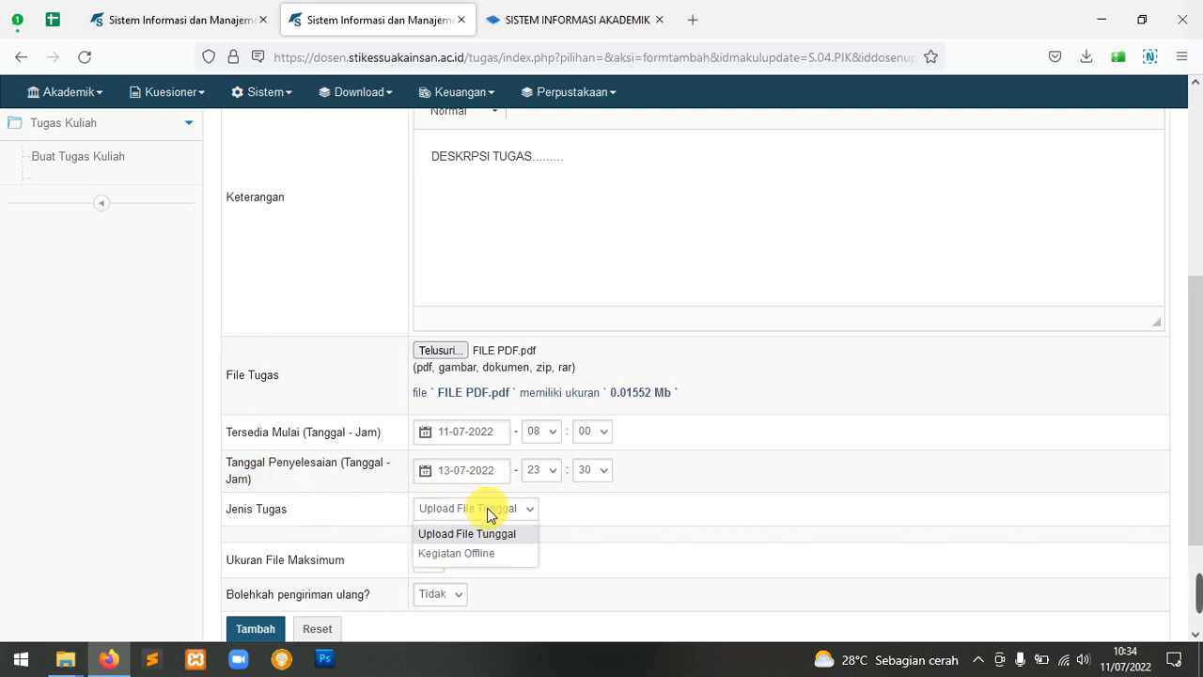
scroll(495, 512, down, 2)
click(510, 422)
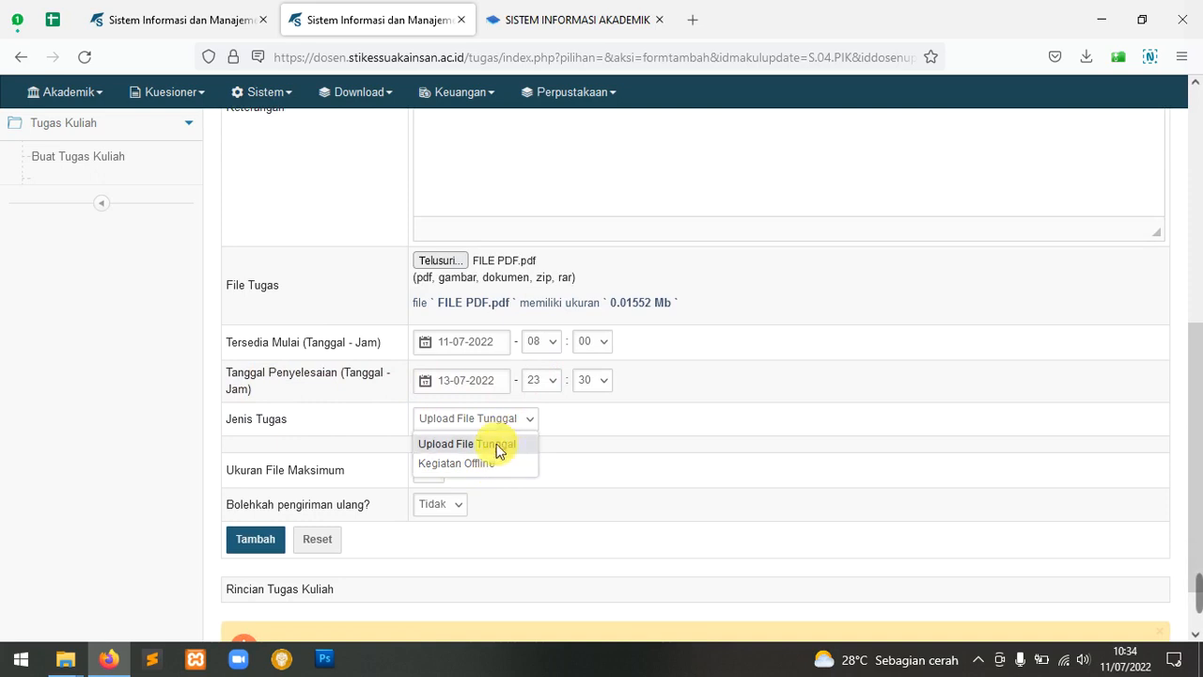
click(499, 443)
click(505, 426)
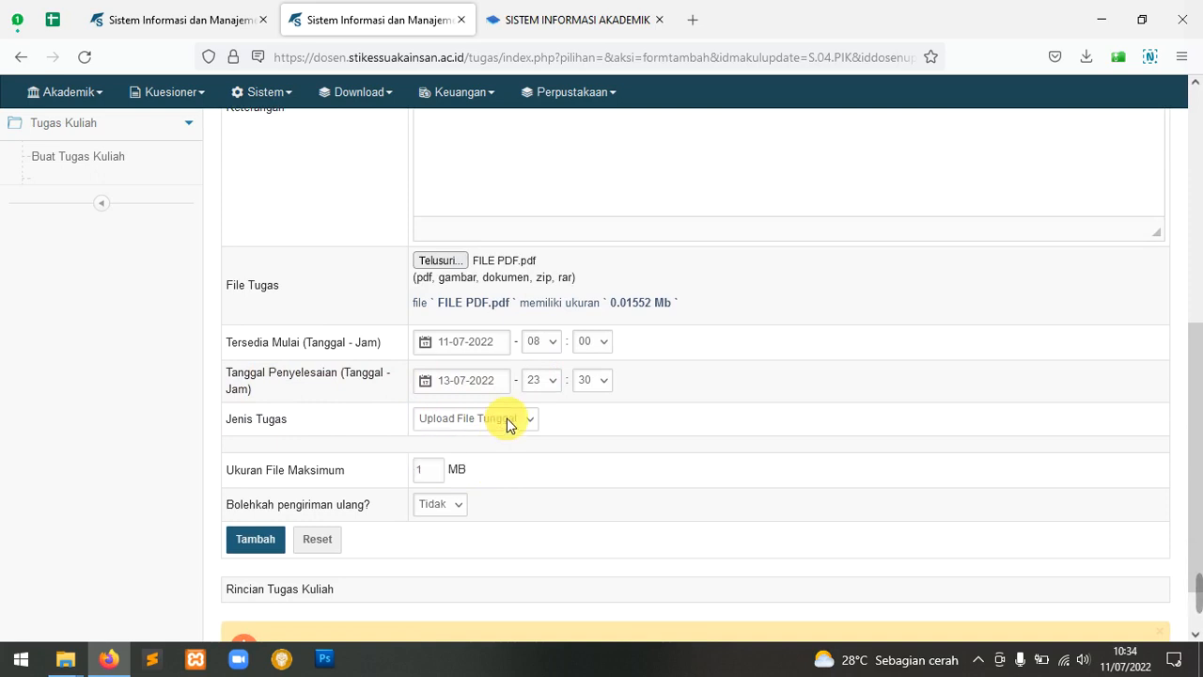
Compare the assignment type options (Jenis Tugas) and set the type to Kegiatan Offline.
click(506, 426)
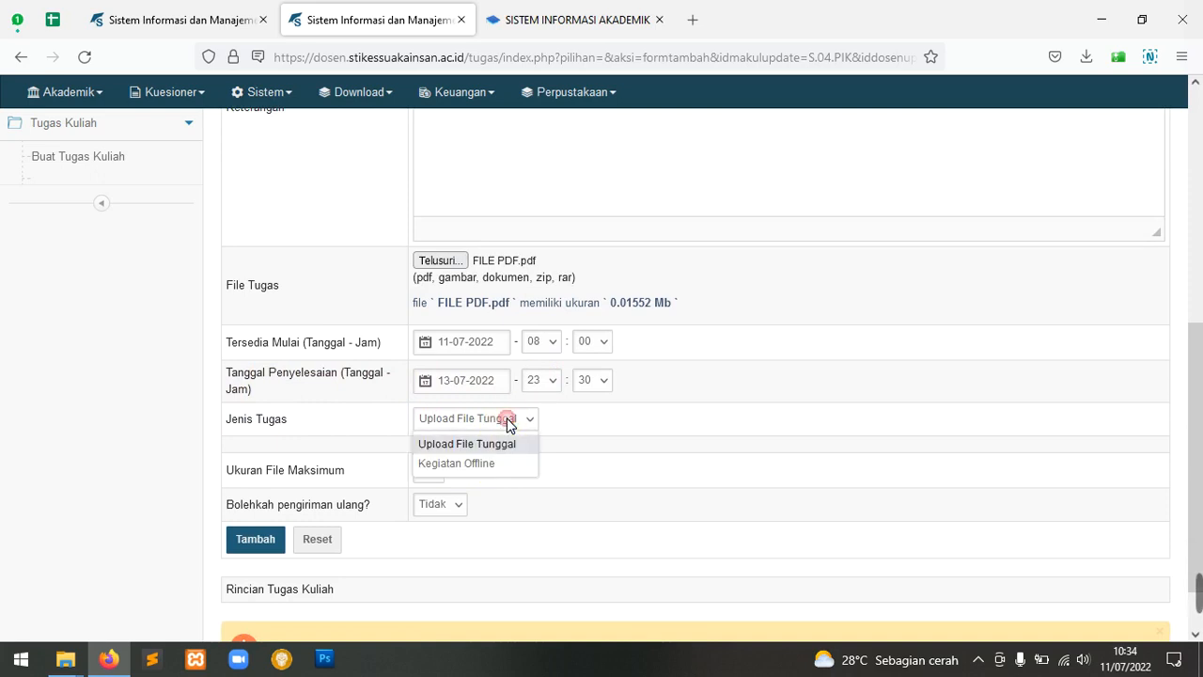
click(483, 463)
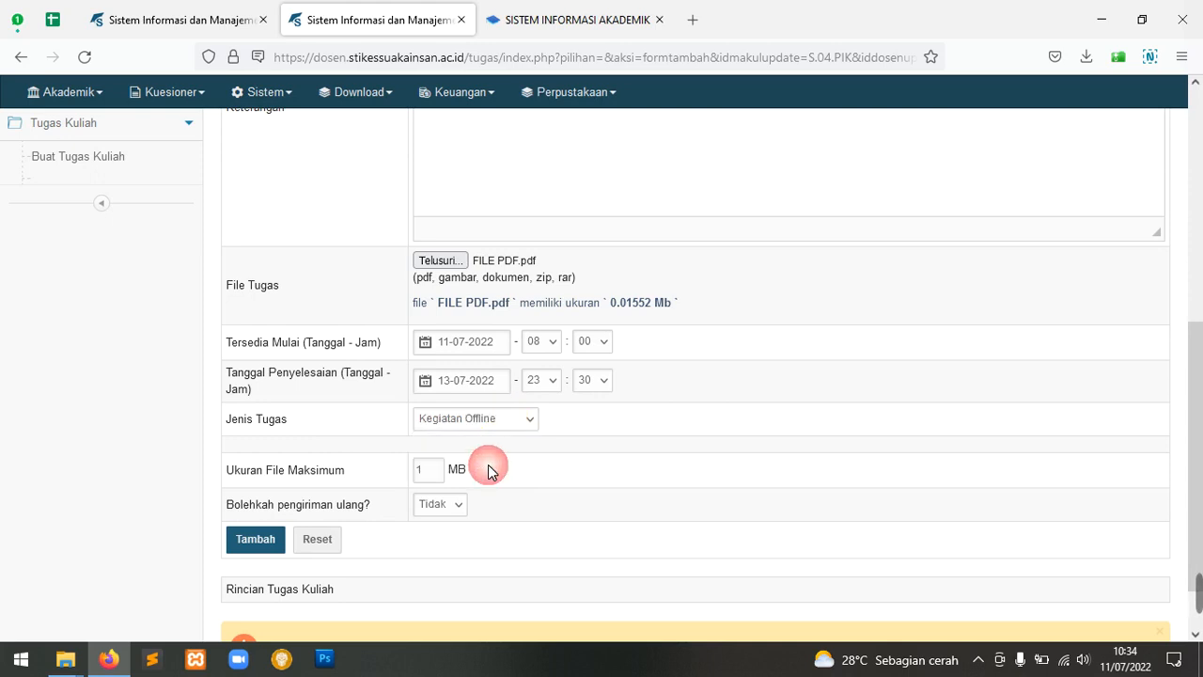
click(516, 420)
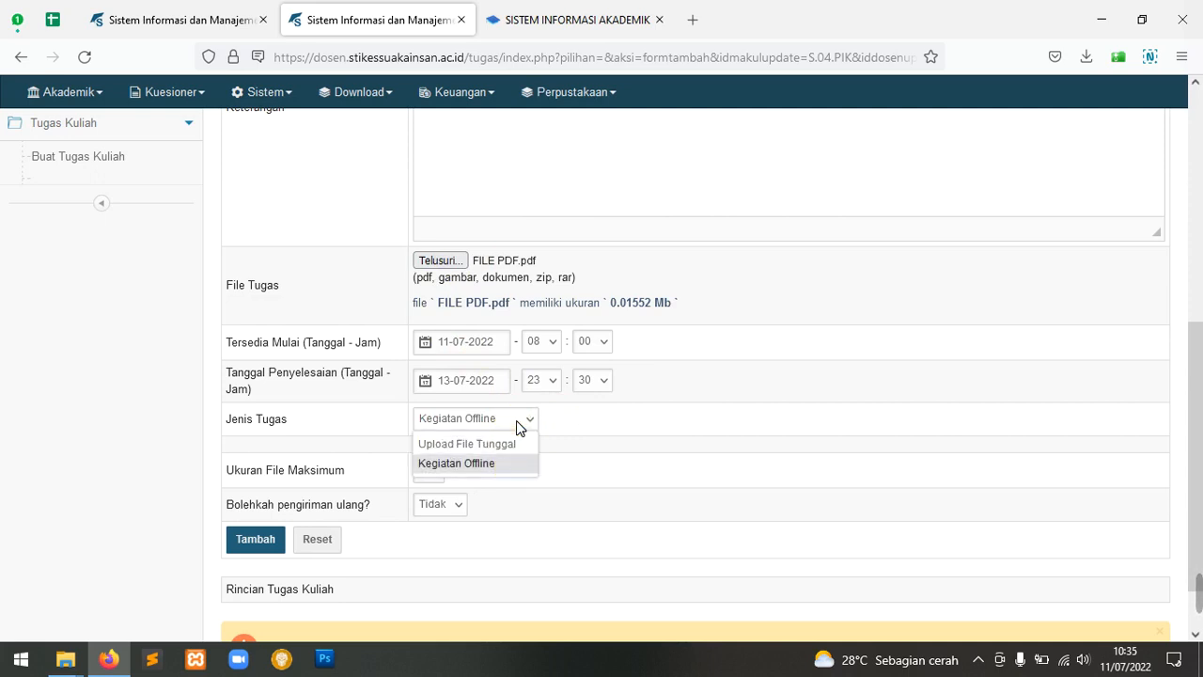
click(501, 443)
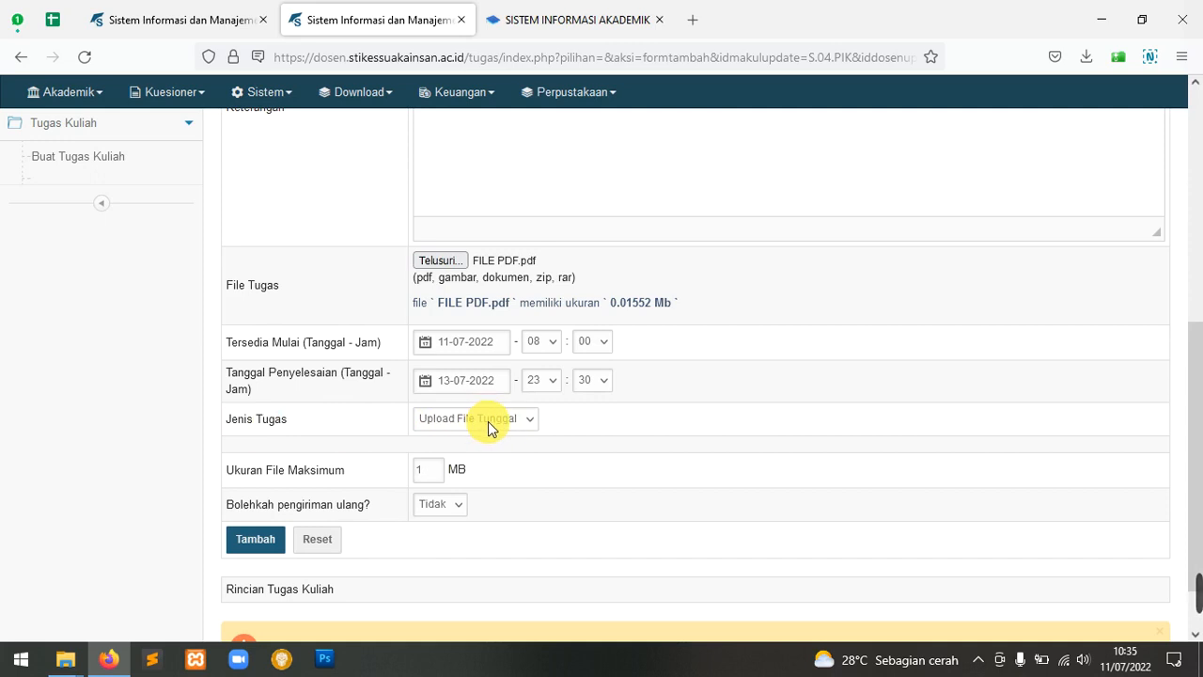
click(488, 423)
click(516, 427)
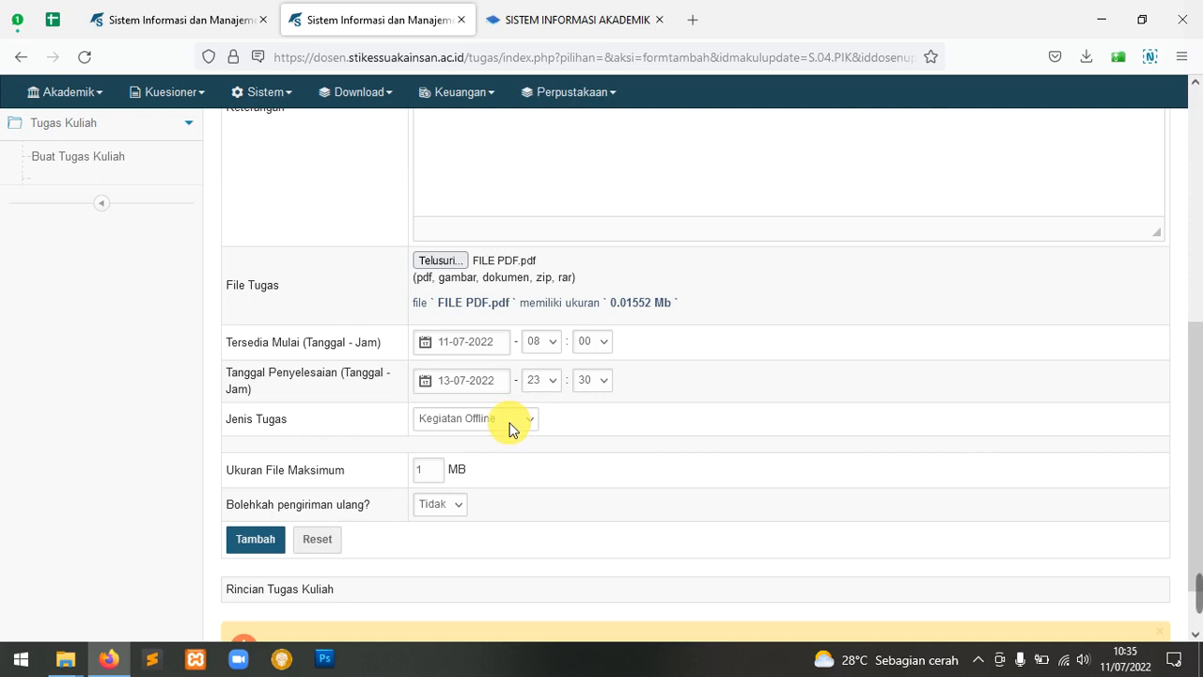
click(512, 428)
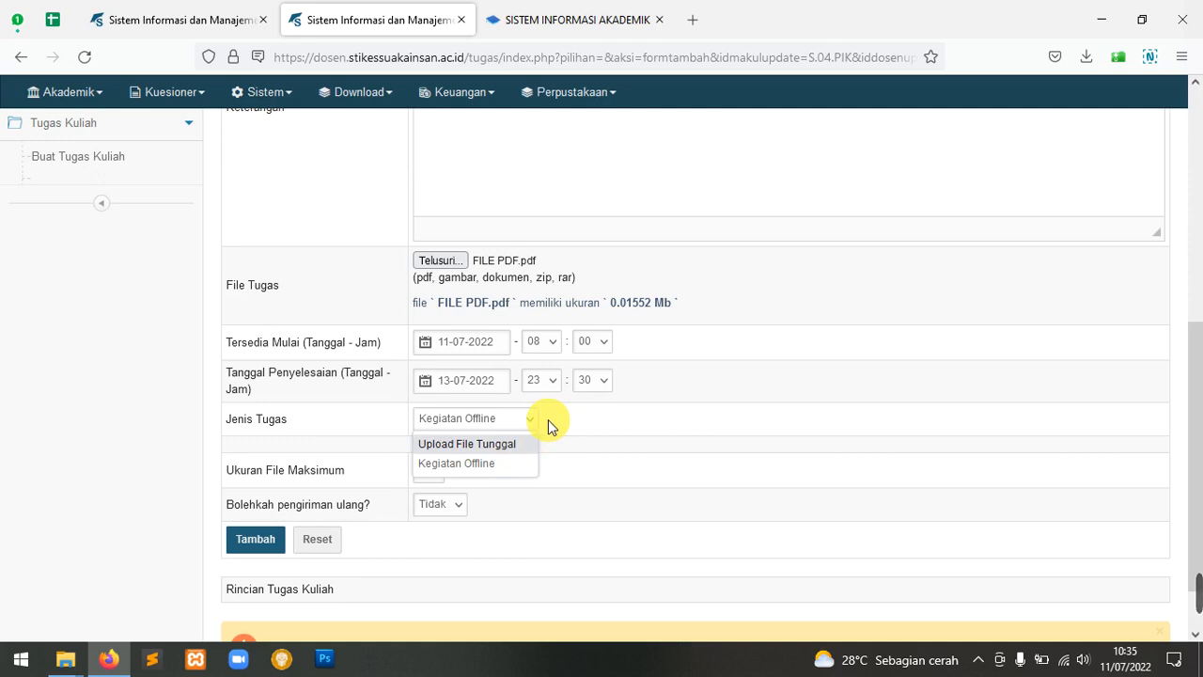
click(549, 426)
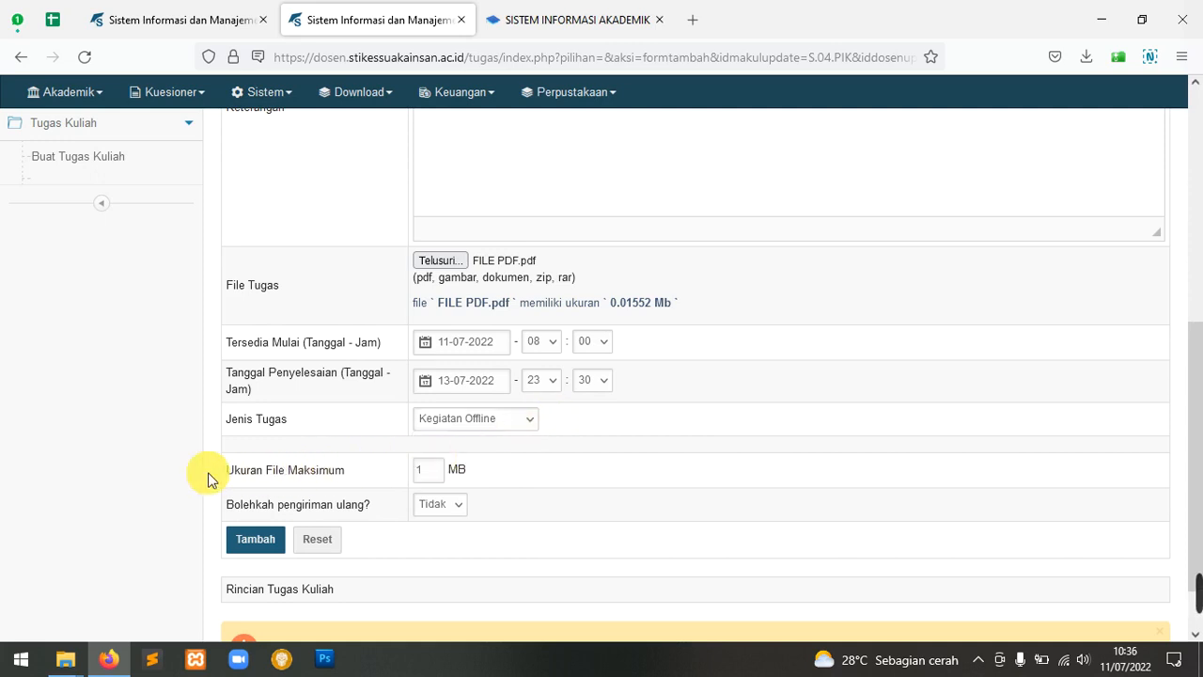
Set the maximum file size (Ukuran File Maksimum) to 5 MB.
triple_click(260, 475)
click(425, 473)
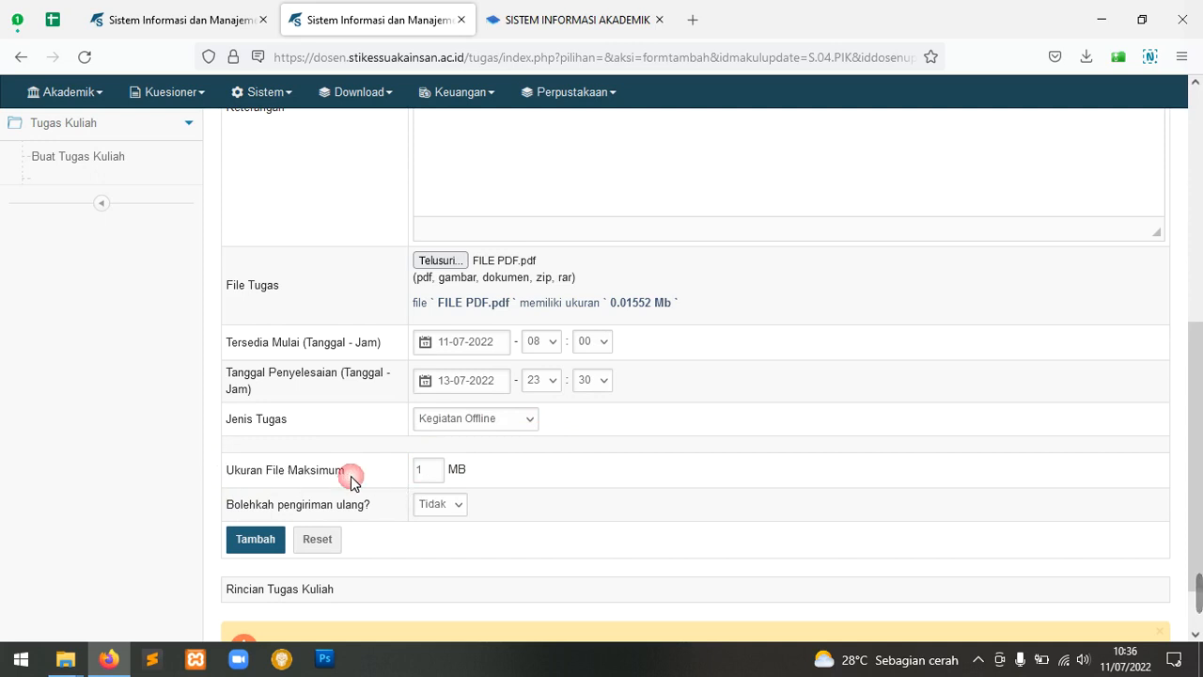
click(444, 480)
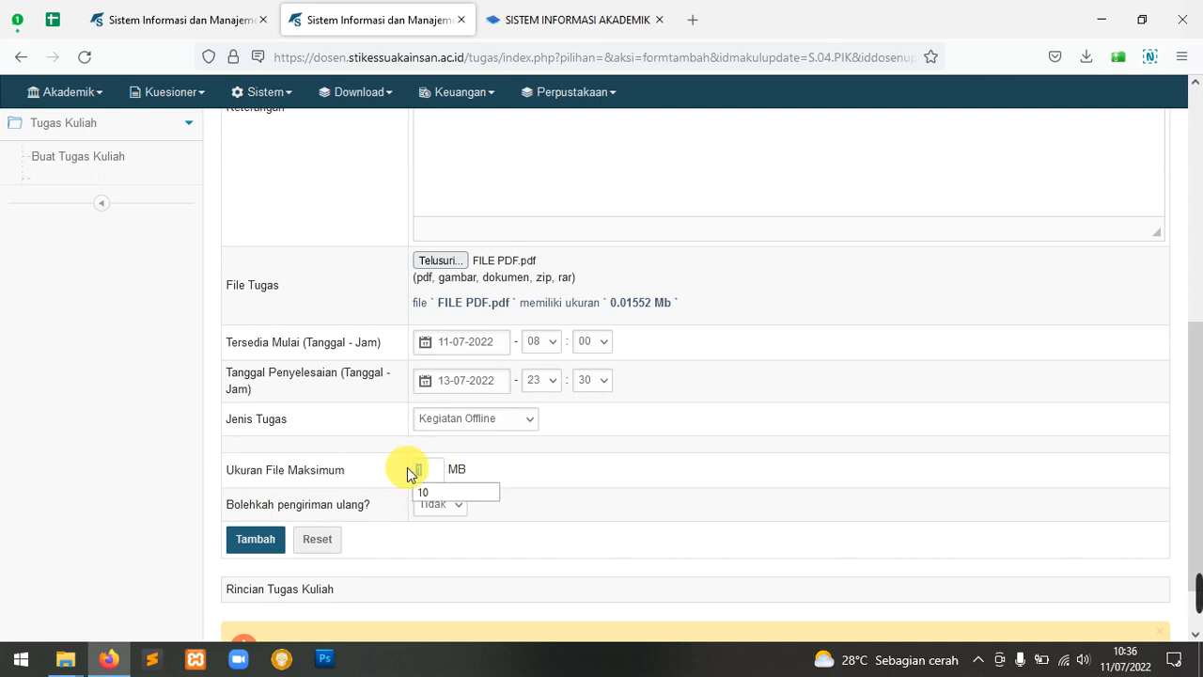
double_click(444, 481)
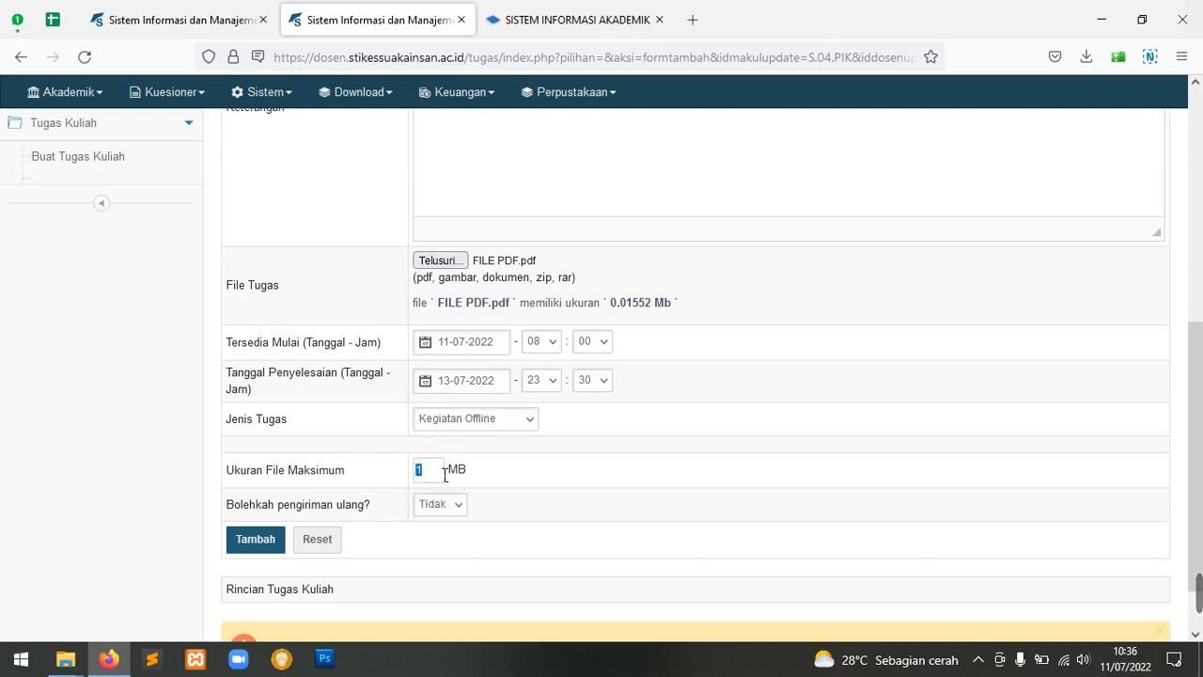
click(399, 472)
text(5)
Allow students to resubmit by setting Bolehkah pengiriman ulang? to Ya.
drag(226, 503, 379, 503)
click(459, 504)
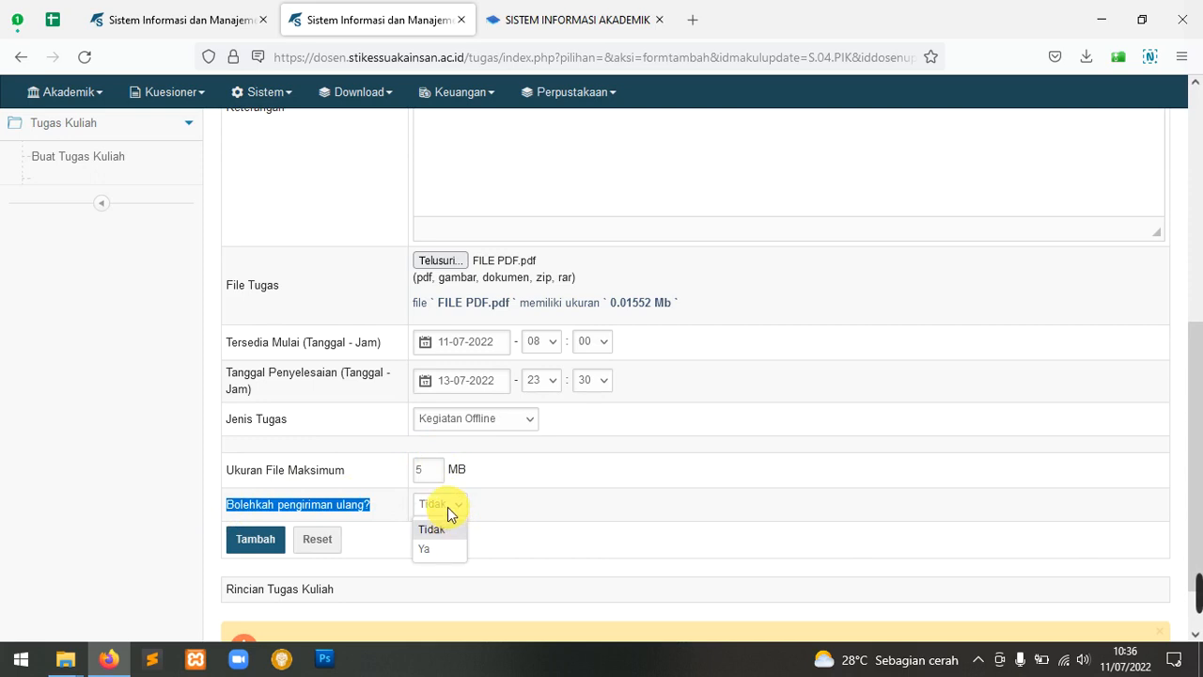
click(447, 506)
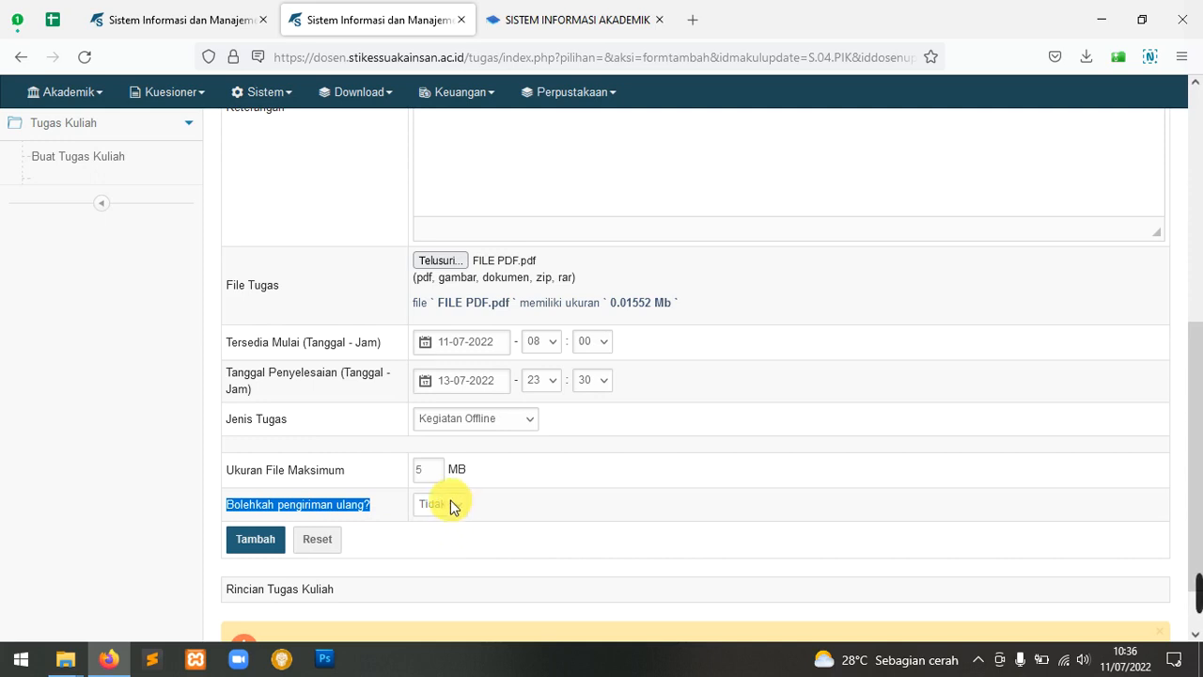
click(407, 504)
click(435, 506)
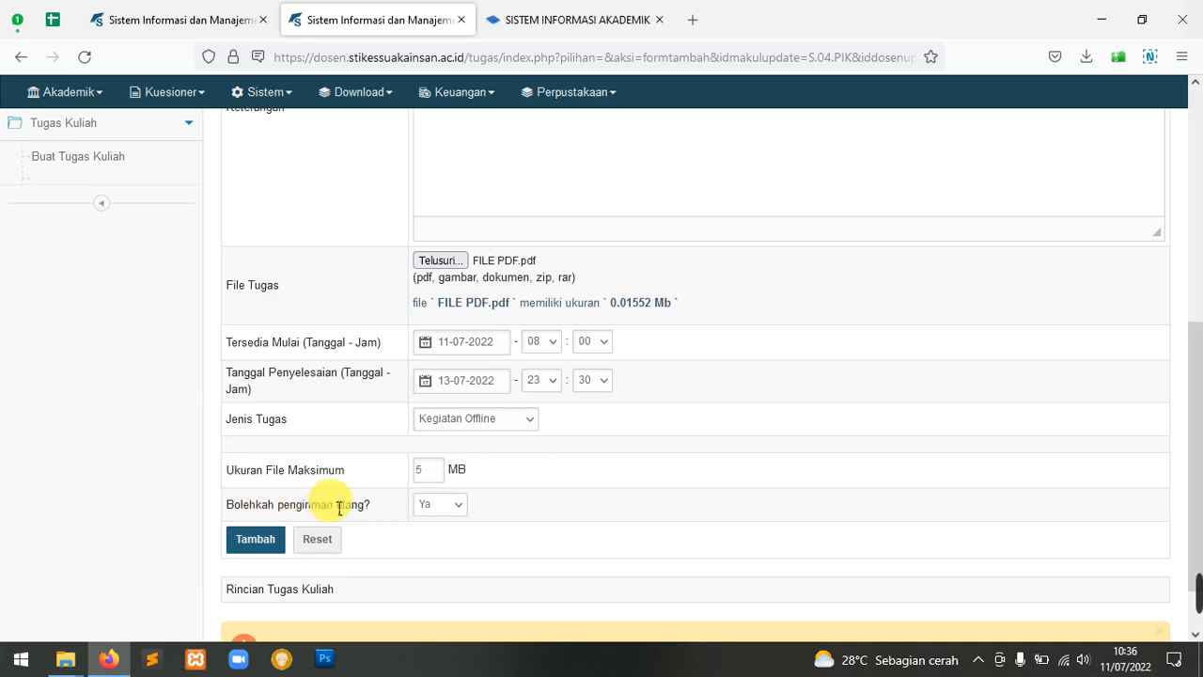
click(439, 506)
click(439, 508)
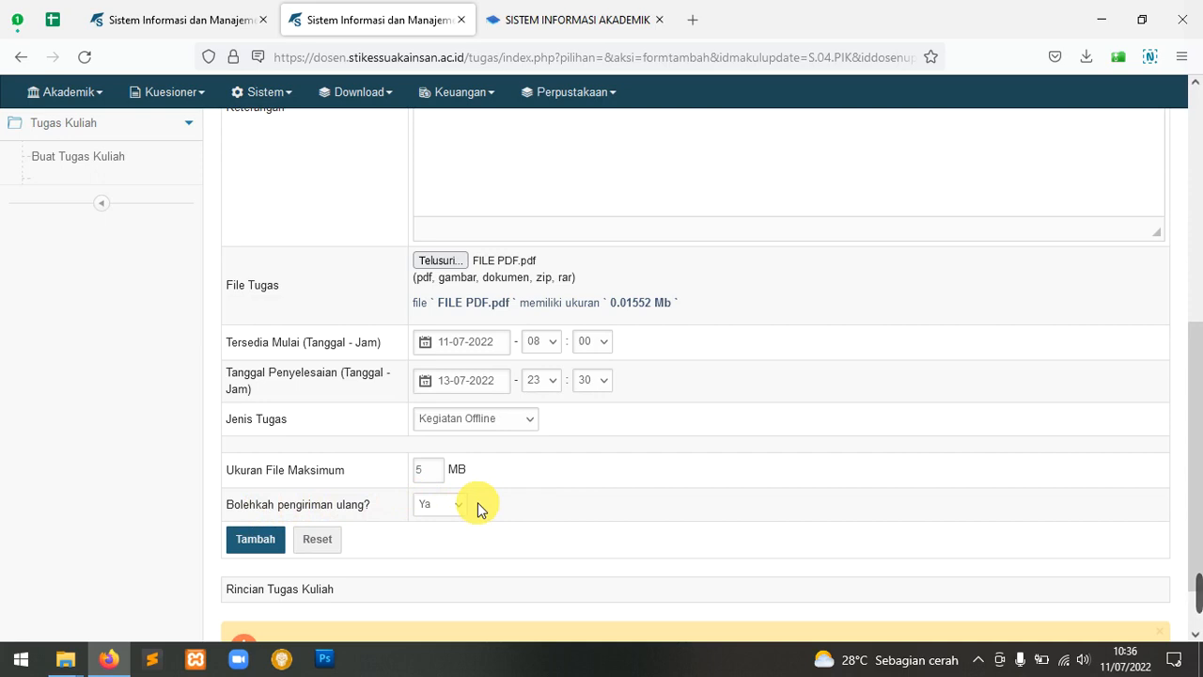
Review the form, set the assignment type (Jenis Tugas) to Upload File Tunggal and add the assignment.
scroll(520, 505, down, 1)
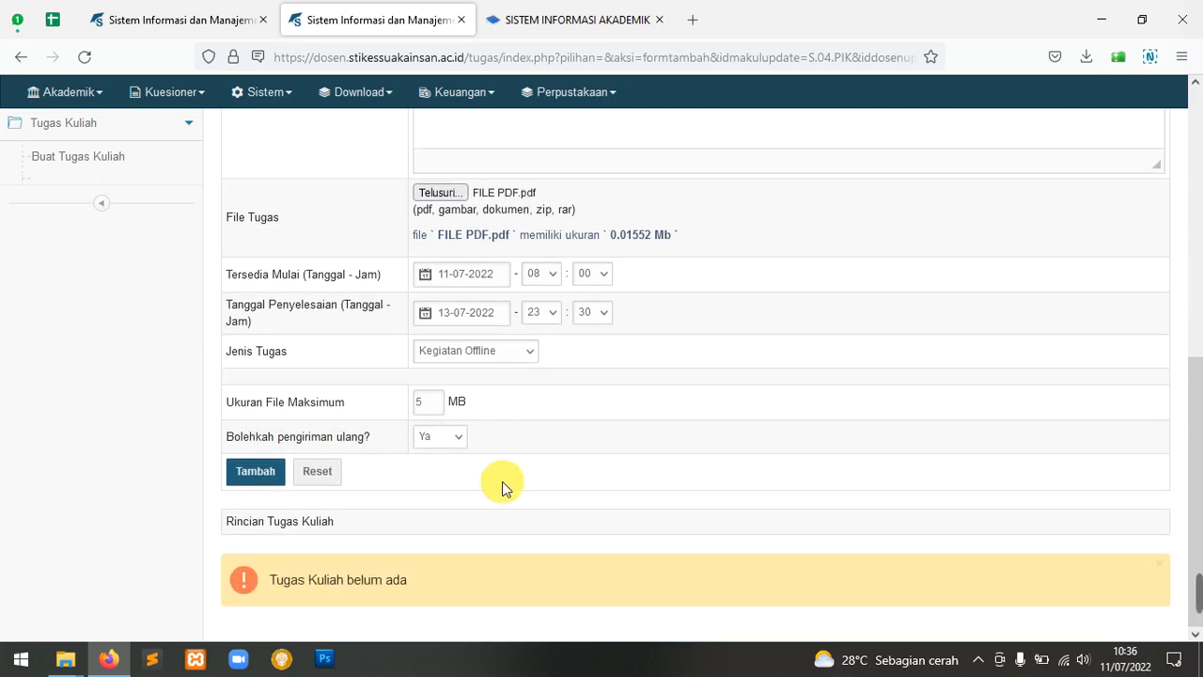
scroll(502, 481, up, 5)
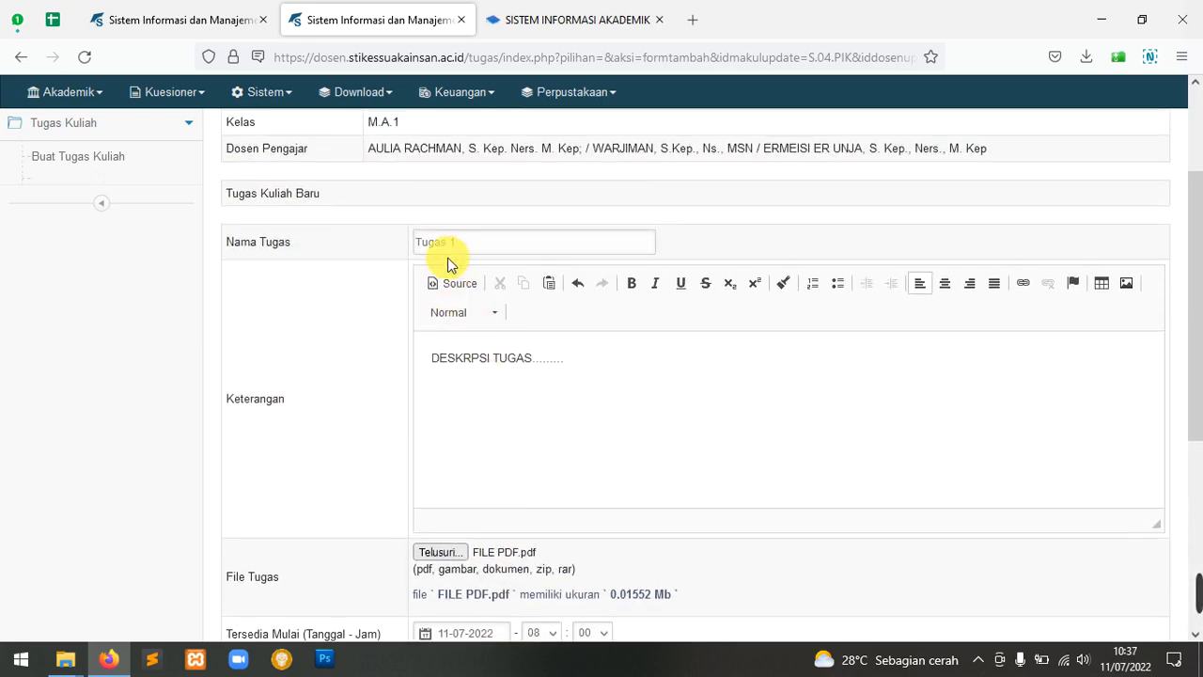
drag(471, 359, 543, 358)
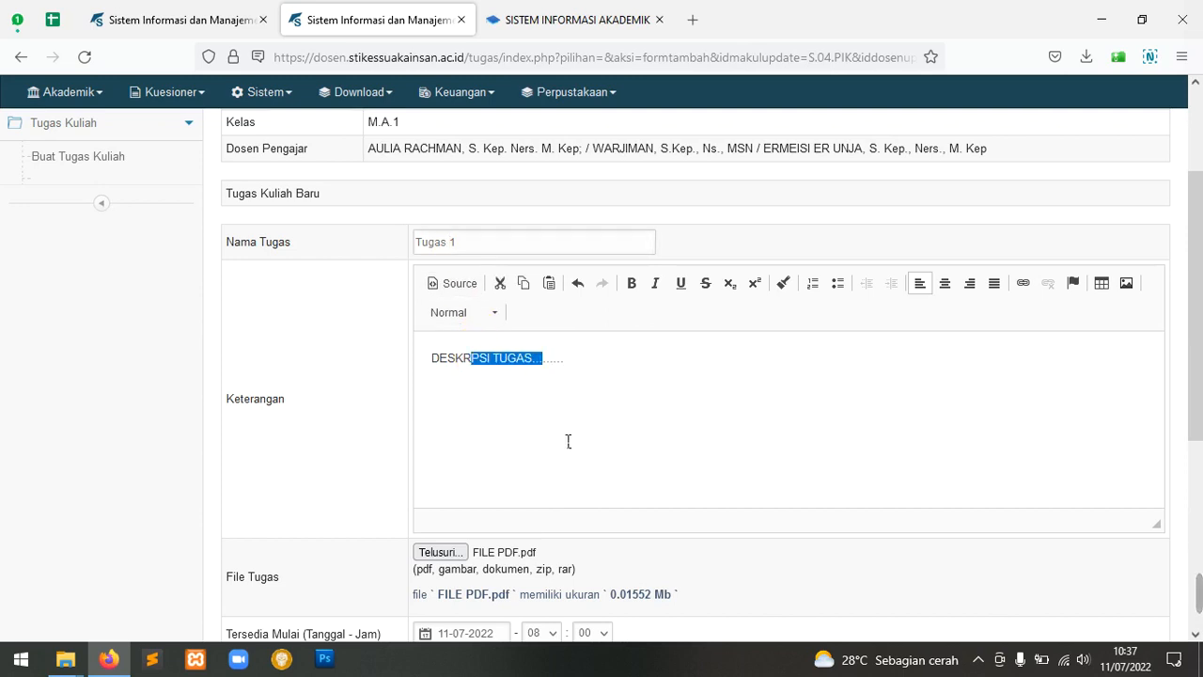
scroll(568, 440, down, 4)
drag(434, 325, 684, 336)
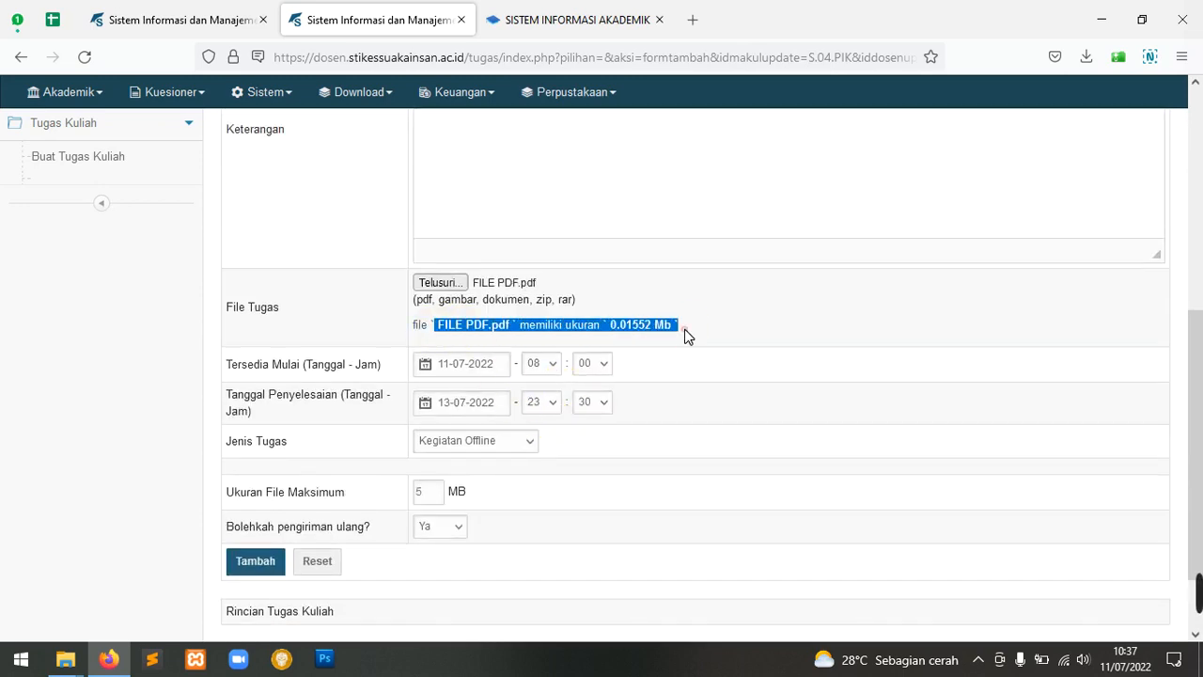
click(681, 338)
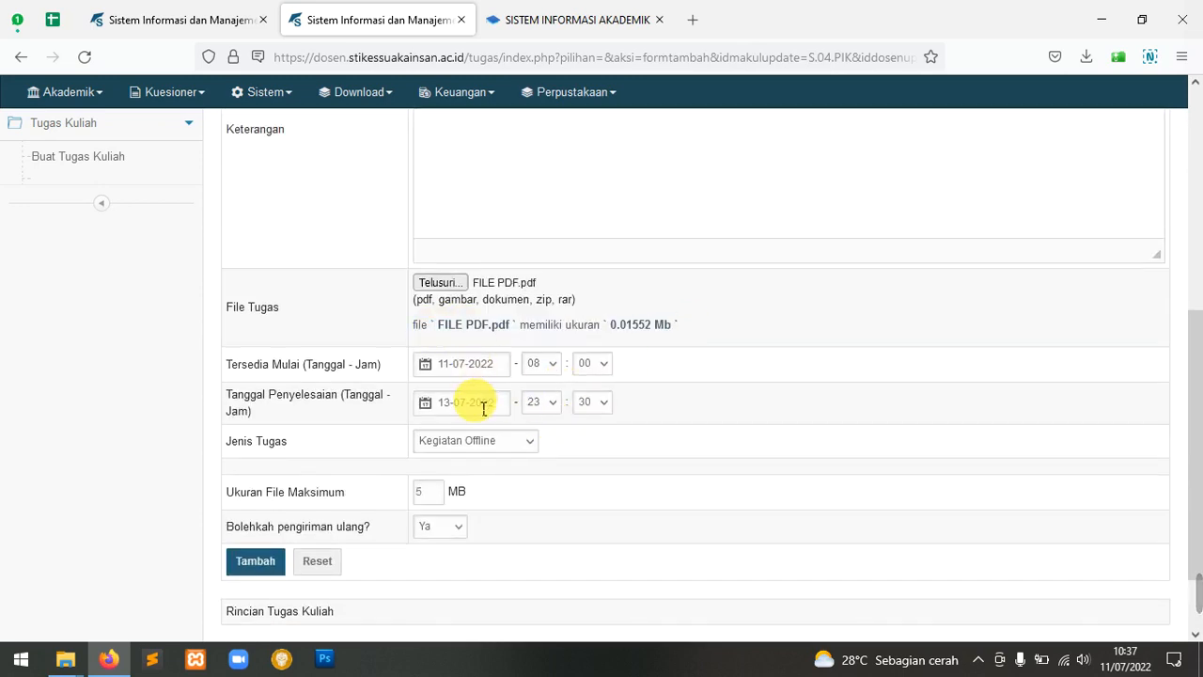
click(492, 442)
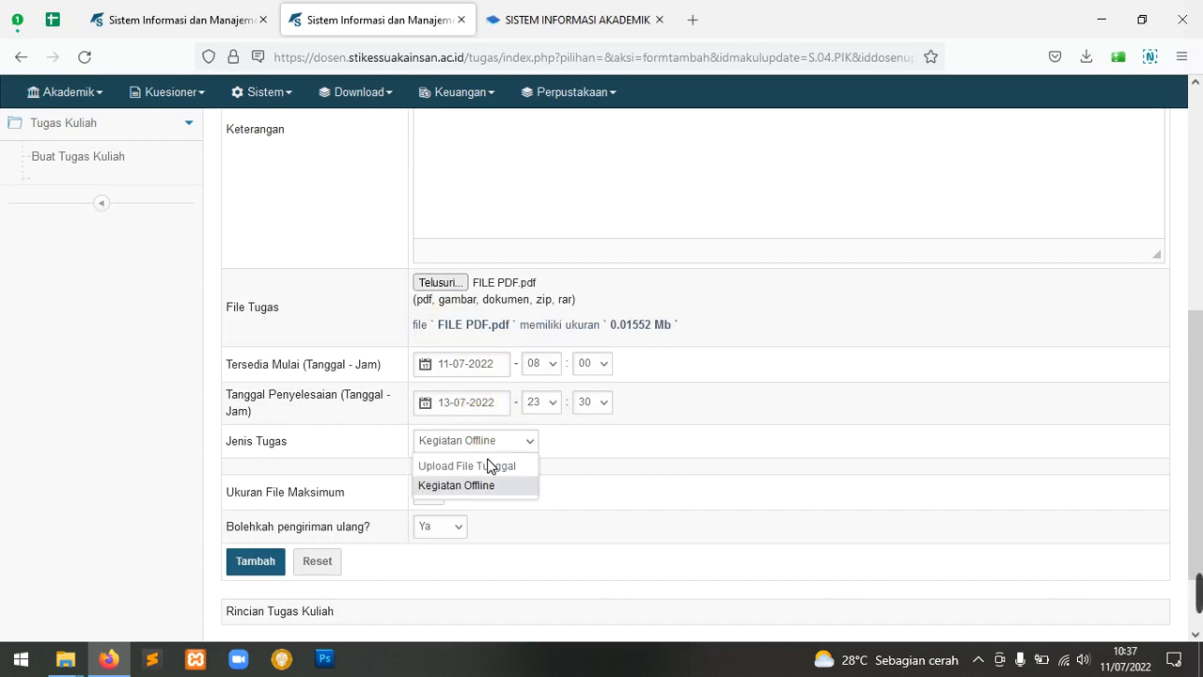
click(487, 465)
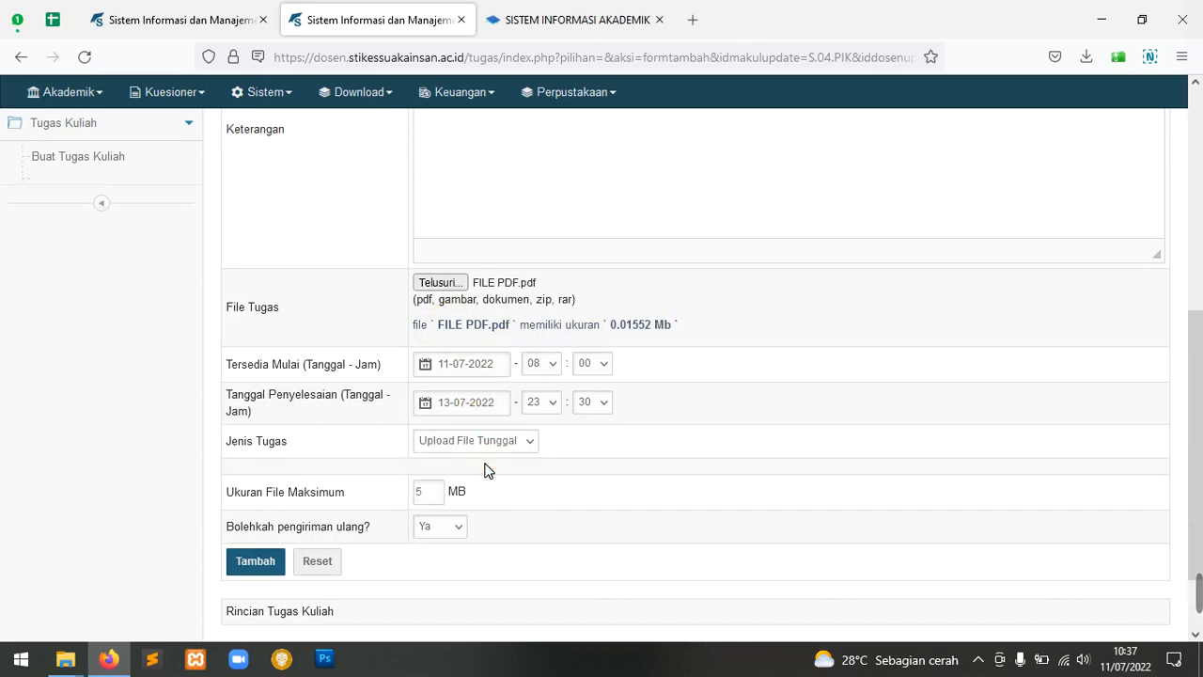
scroll(507, 459, down, 2)
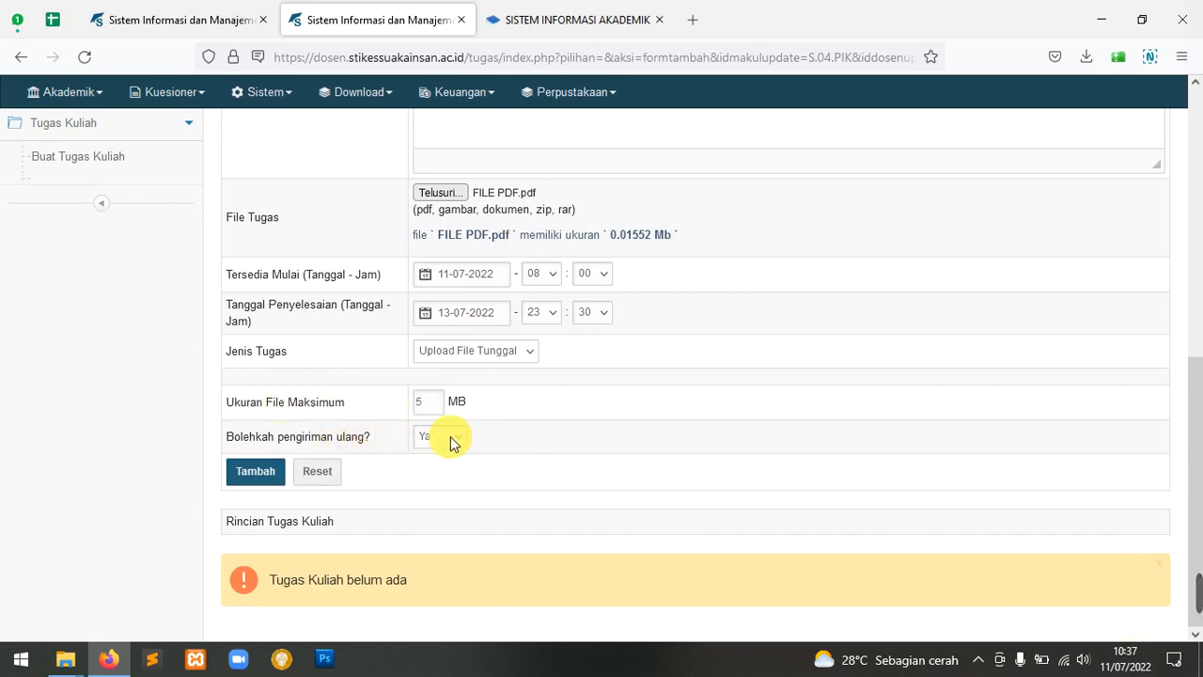
click(255, 472)
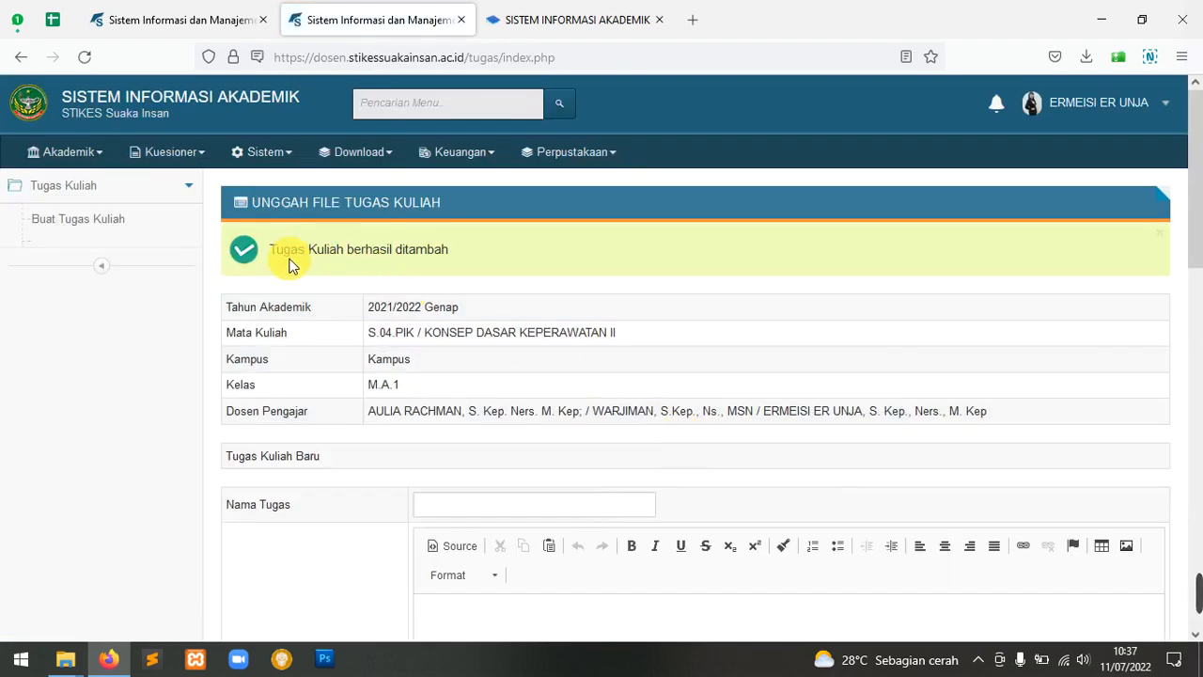
Examine the page after adding the assignment, including the submission settings and the Tugas 1 entry under Rincian Tugas Kuliah.
drag(284, 250, 460, 253)
click(473, 253)
scroll(470, 282, down, 10)
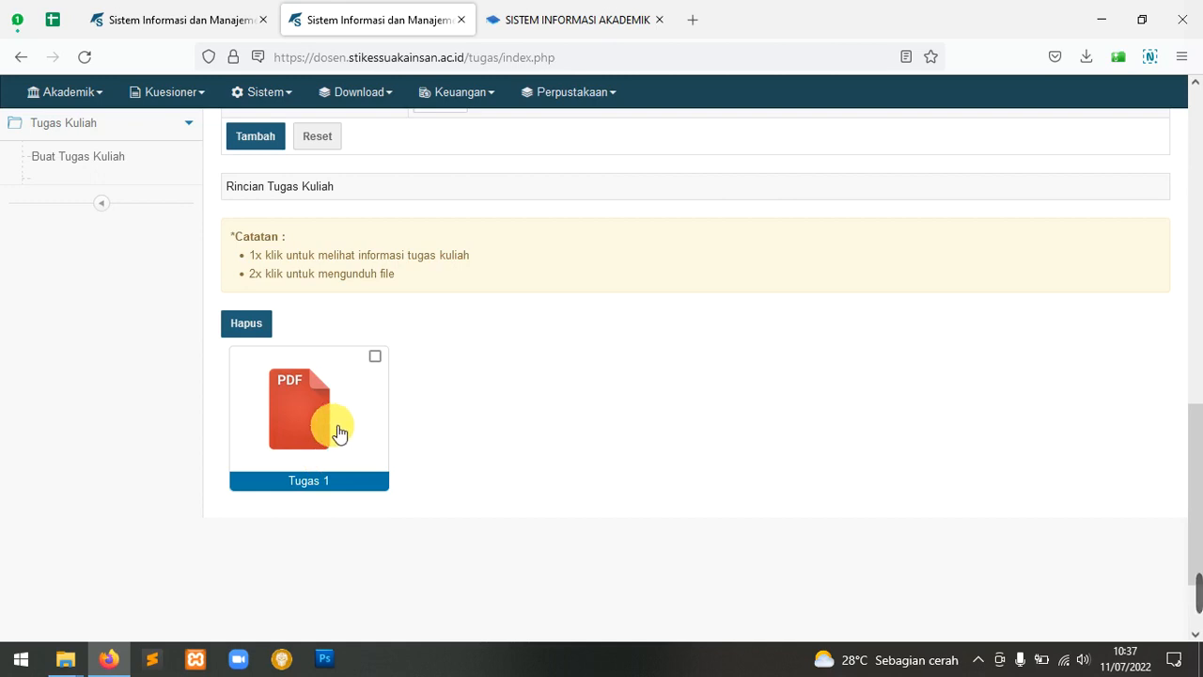
scroll(465, 402, up, 4)
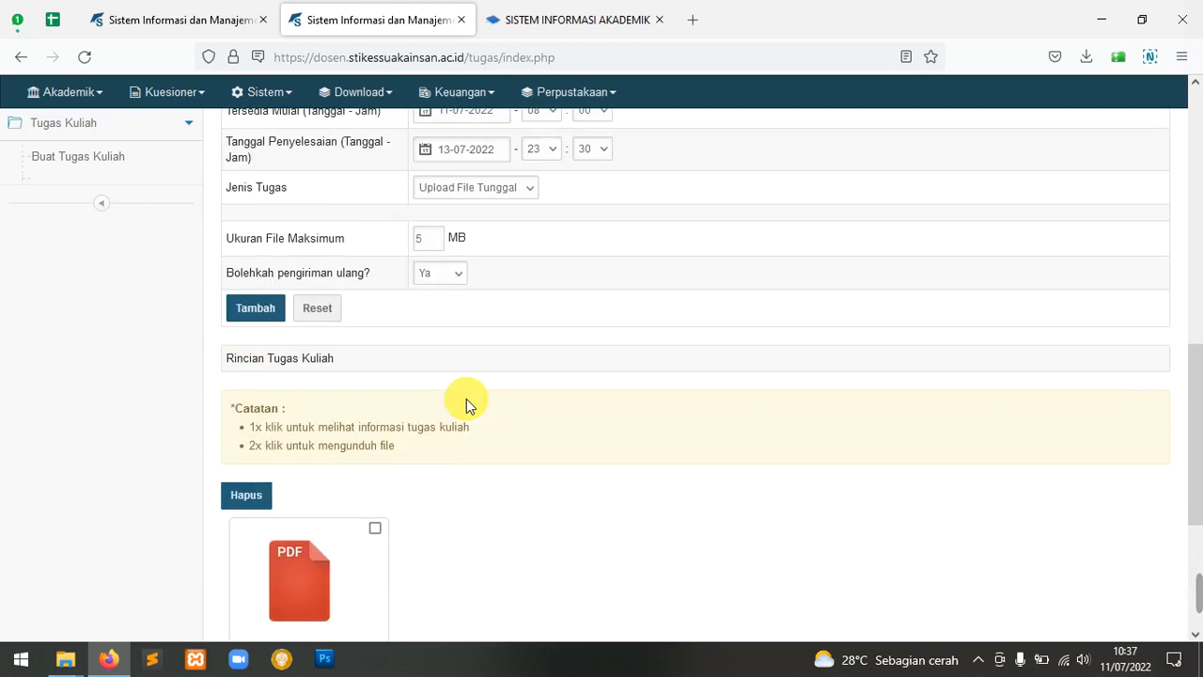
click(481, 198)
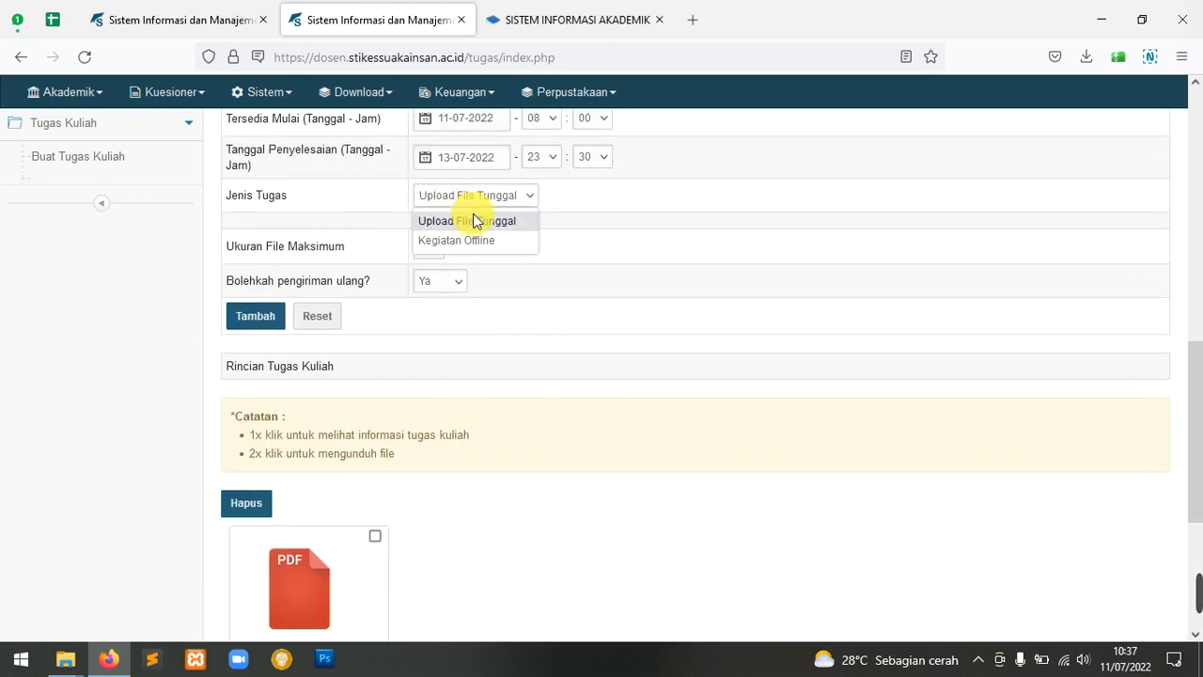
click(473, 220)
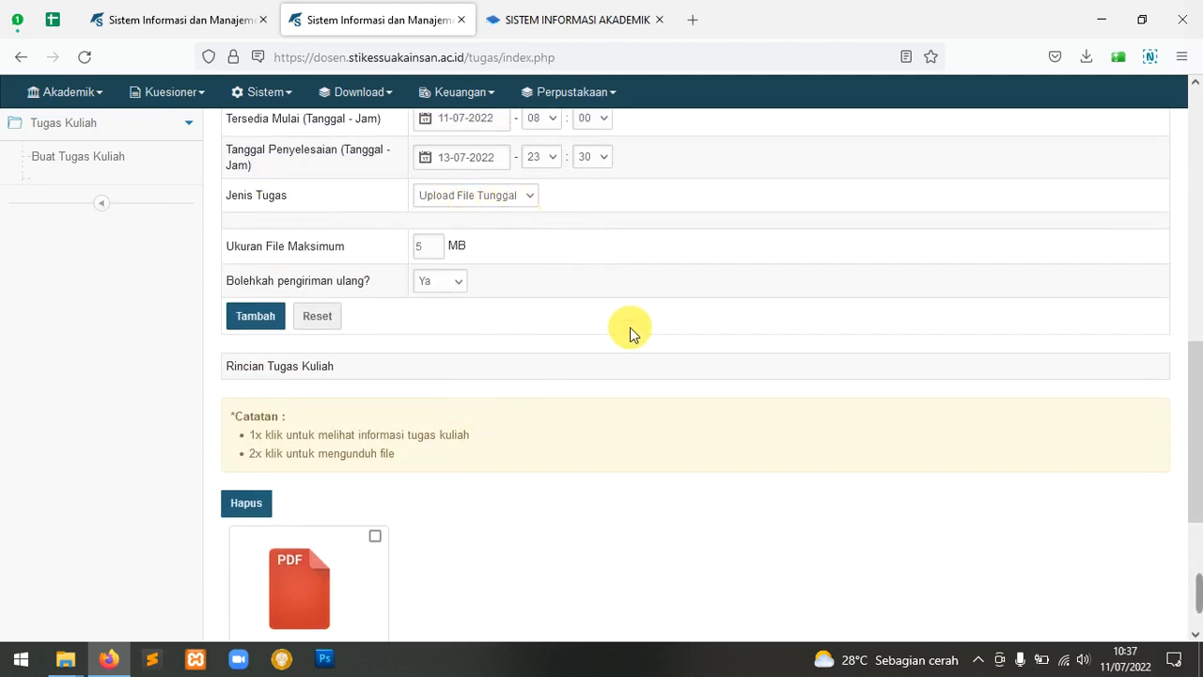
scroll(630, 327, down, 1)
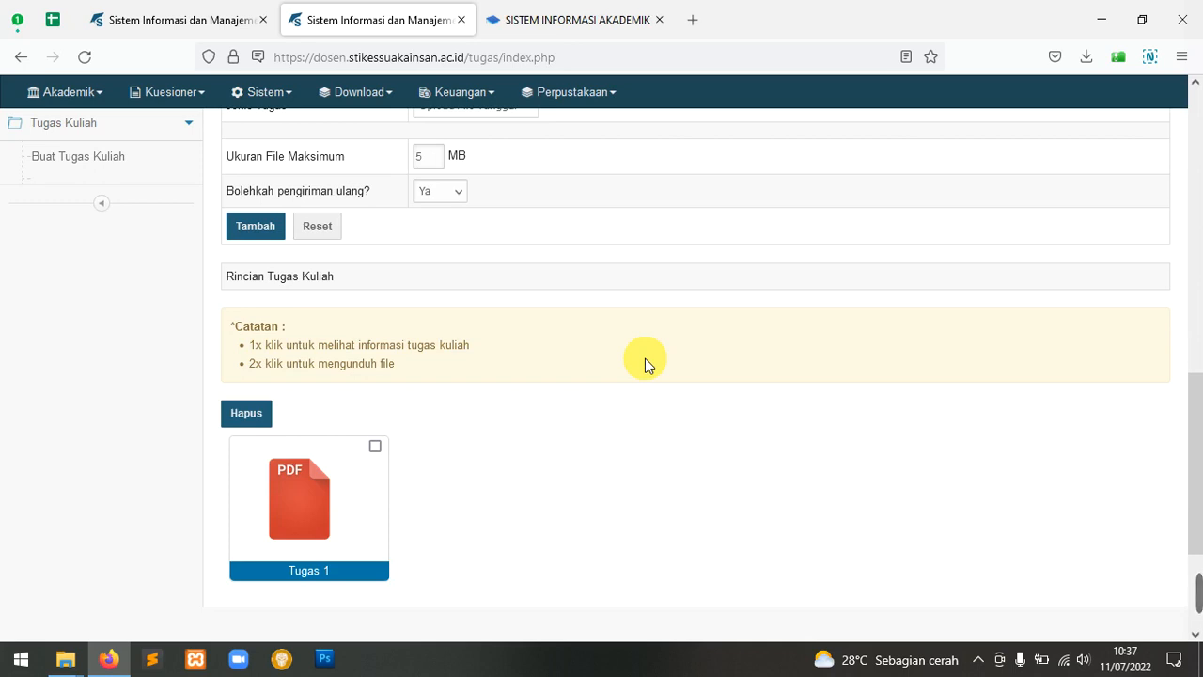
scroll(620, 452, up, 3)
scroll(632, 471, down, 5)
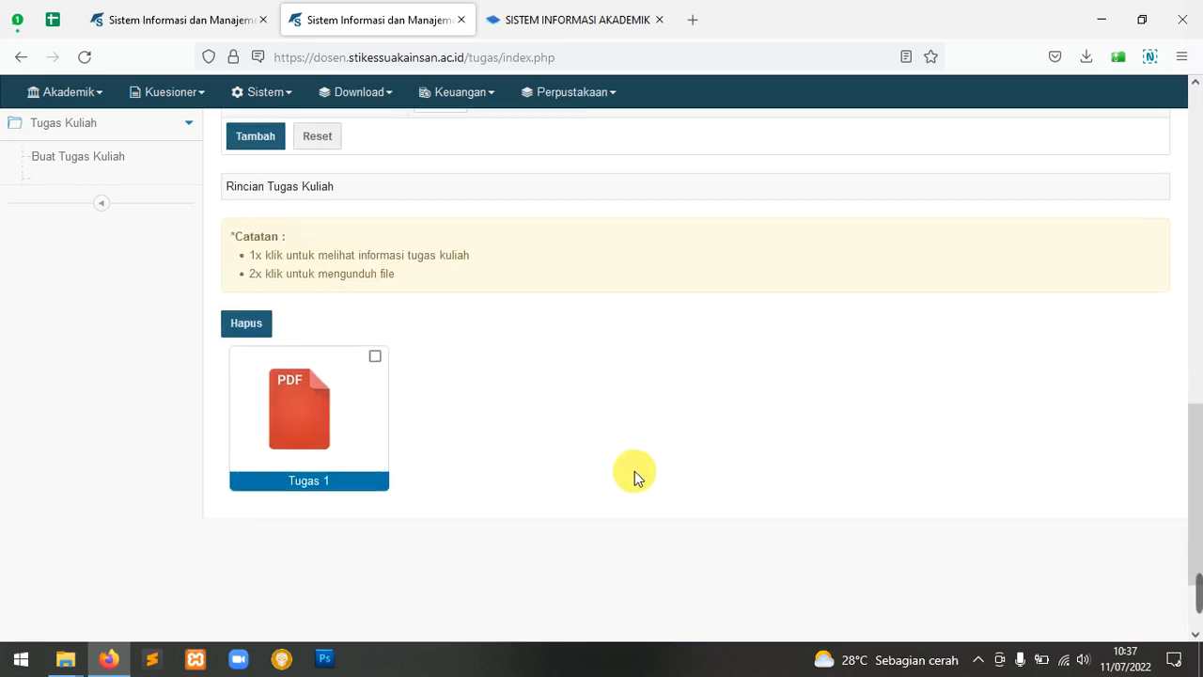
scroll(600, 453, up, 15)
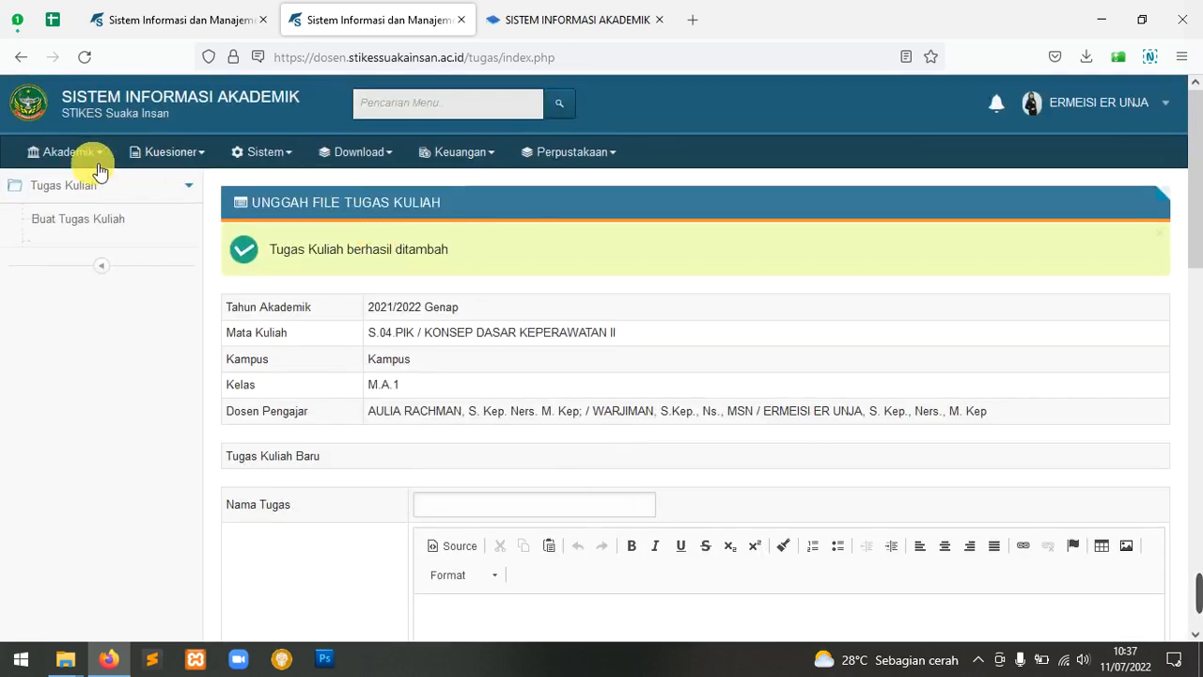
Open the Tugas Kuliah course list and check the Aksi (Jumlah) column for Konsep Dasar Keperawatan II, class M.A.1.
click(71, 152)
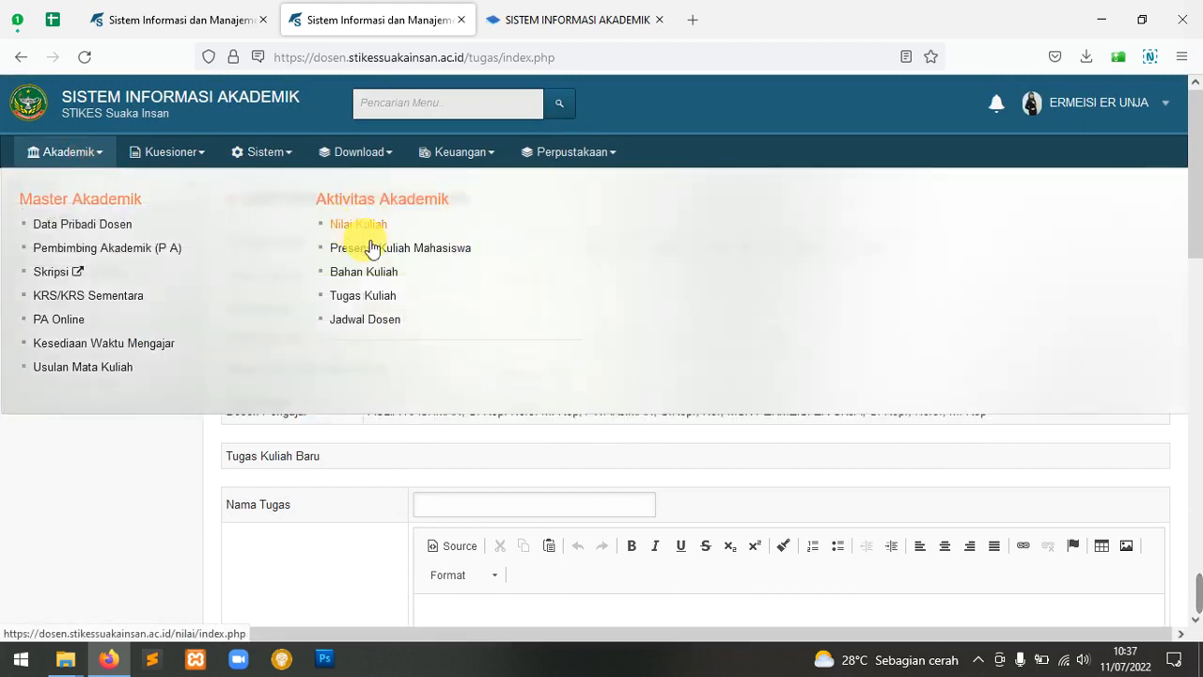
click(376, 298)
scroll(408, 303, down, 3)
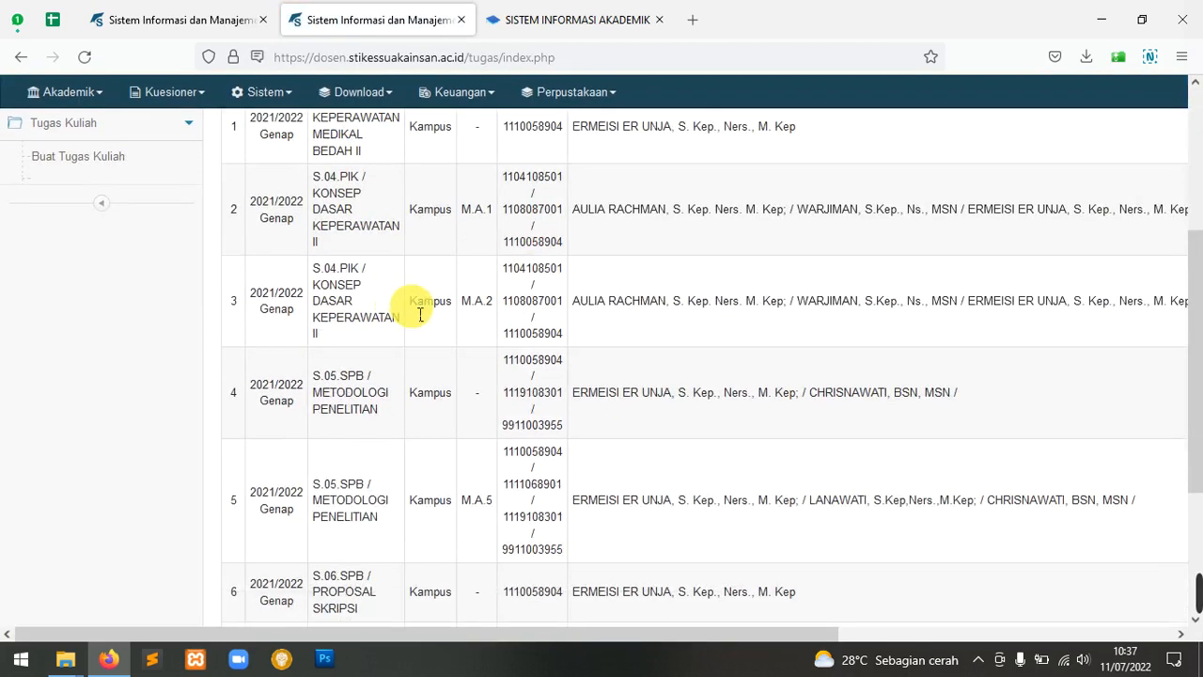
scroll(497, 475, up, 3)
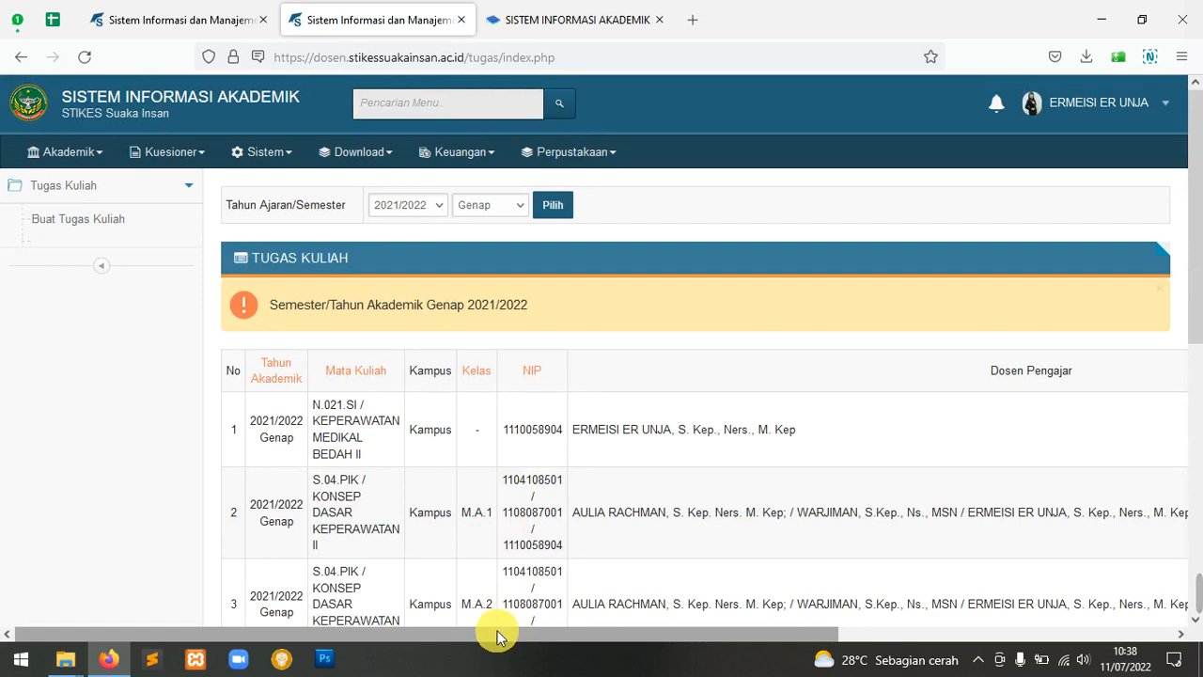
drag(321, 498, 366, 545)
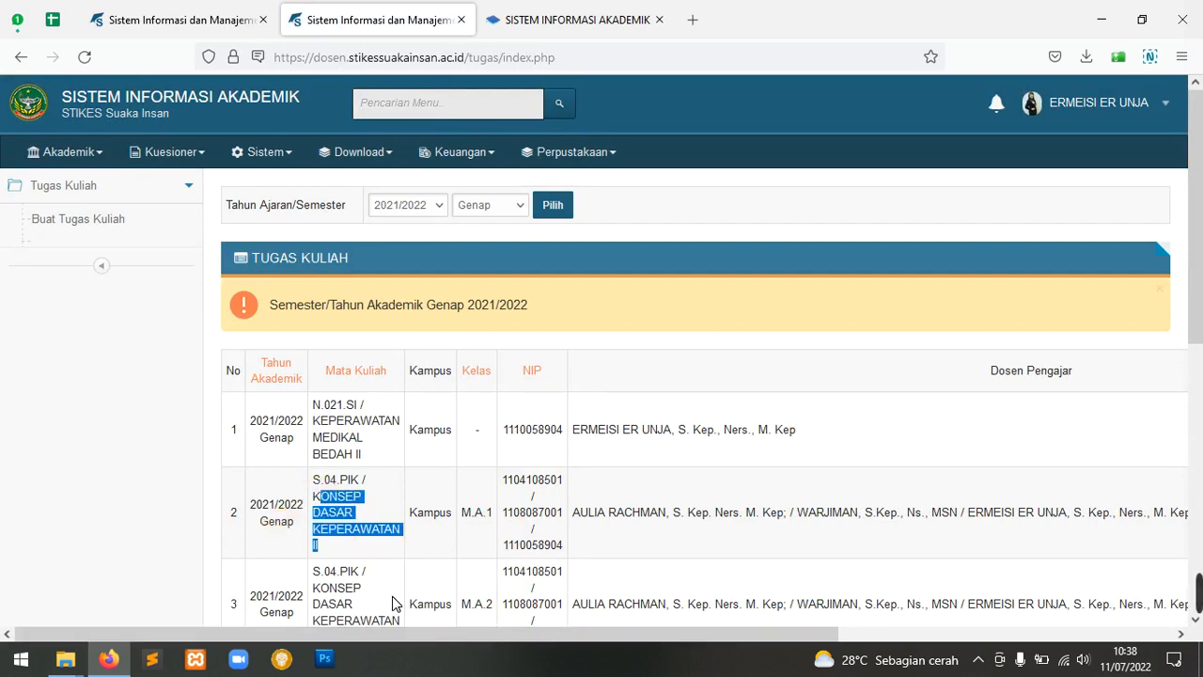
drag(395, 633, 743, 640)
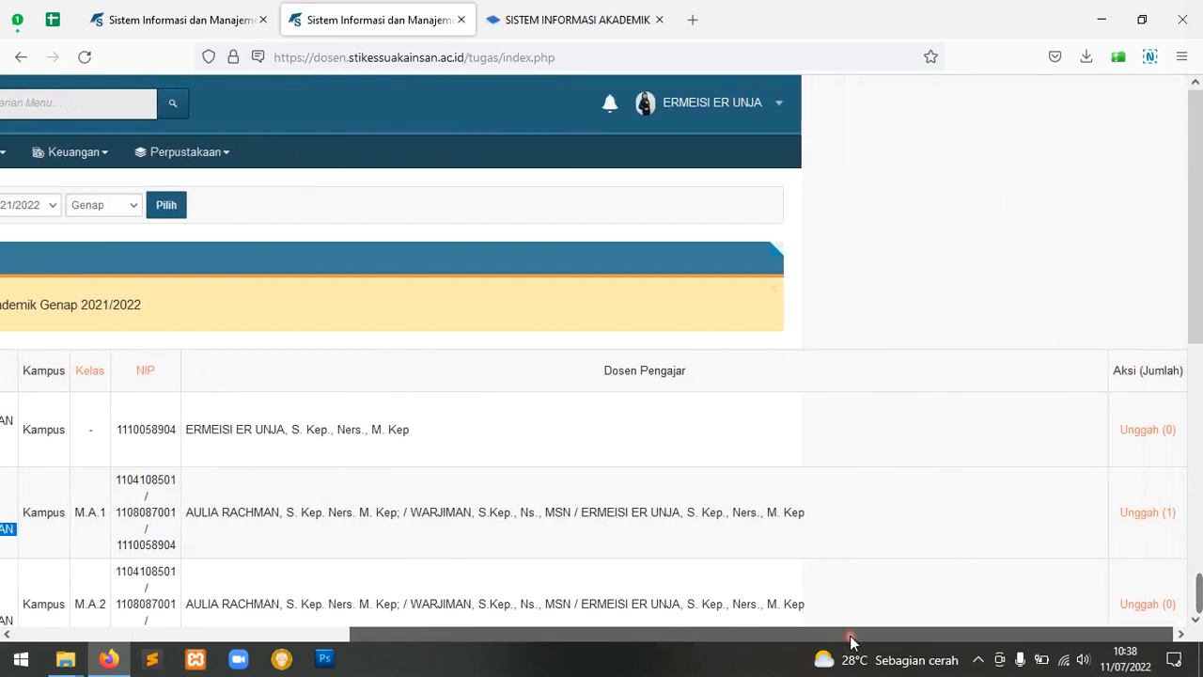
Open the assignment page for Konsep Dasar Keperawatan II, class M.A.1, and read the Catatan notes under Rincian Tugas Kuliah.
click(1173, 516)
scroll(470, 521, down, 10)
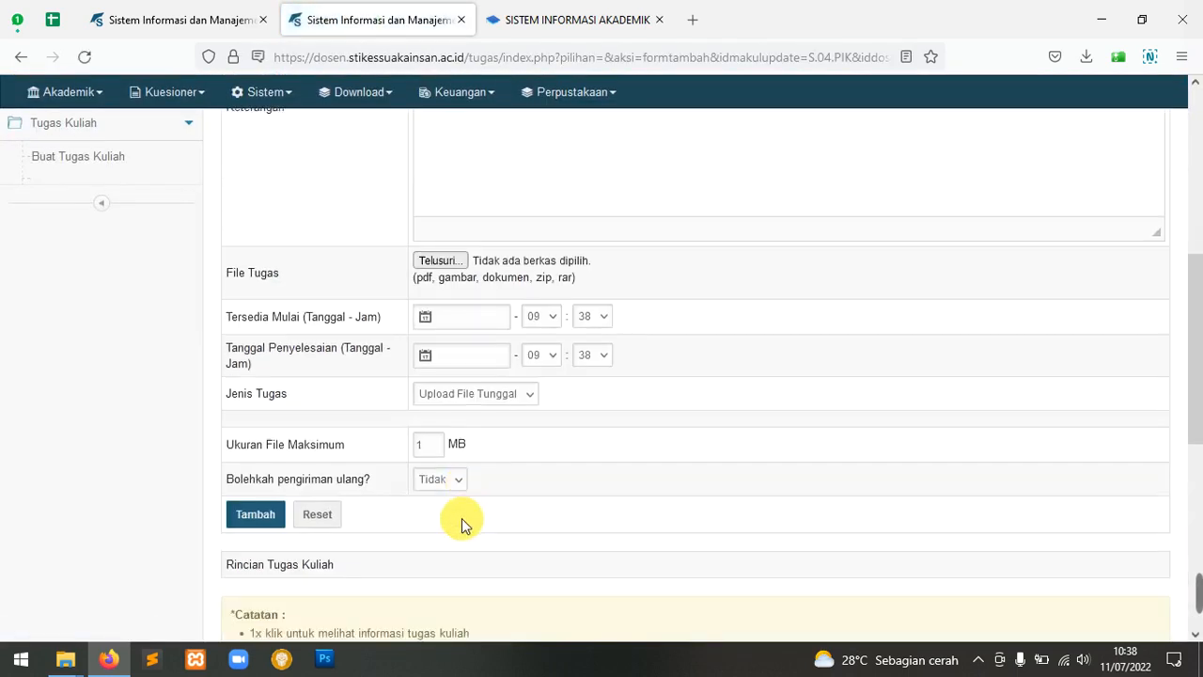
scroll(465, 522, up, 3)
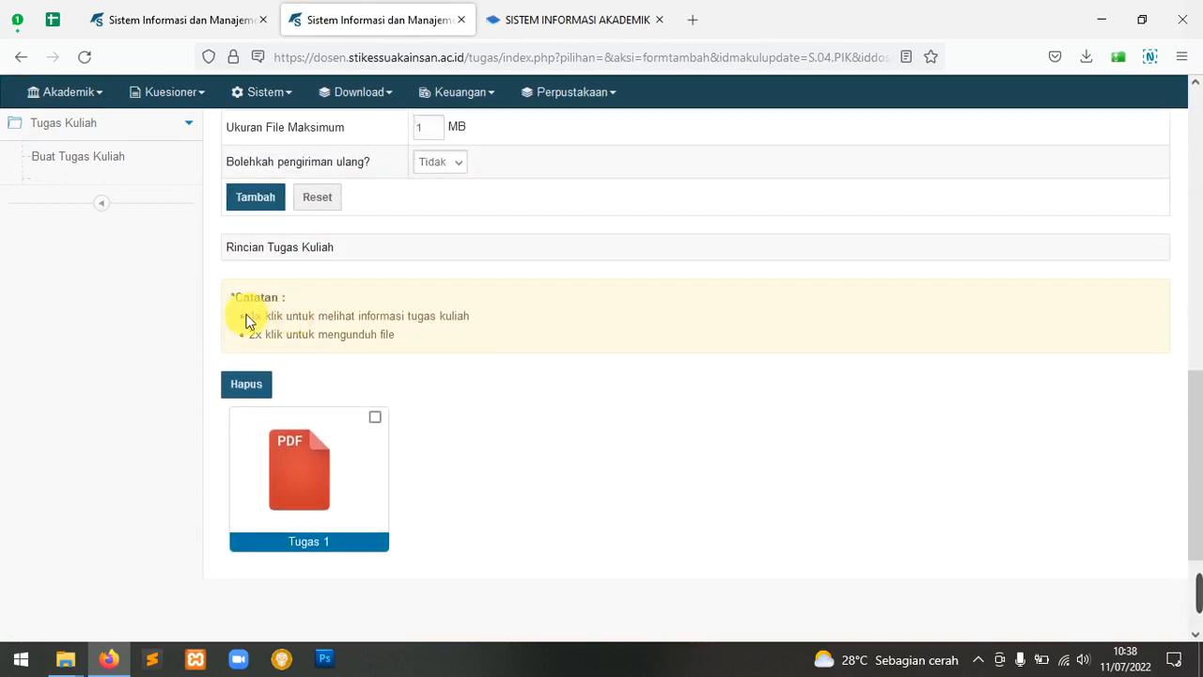
drag(231, 294, 421, 341)
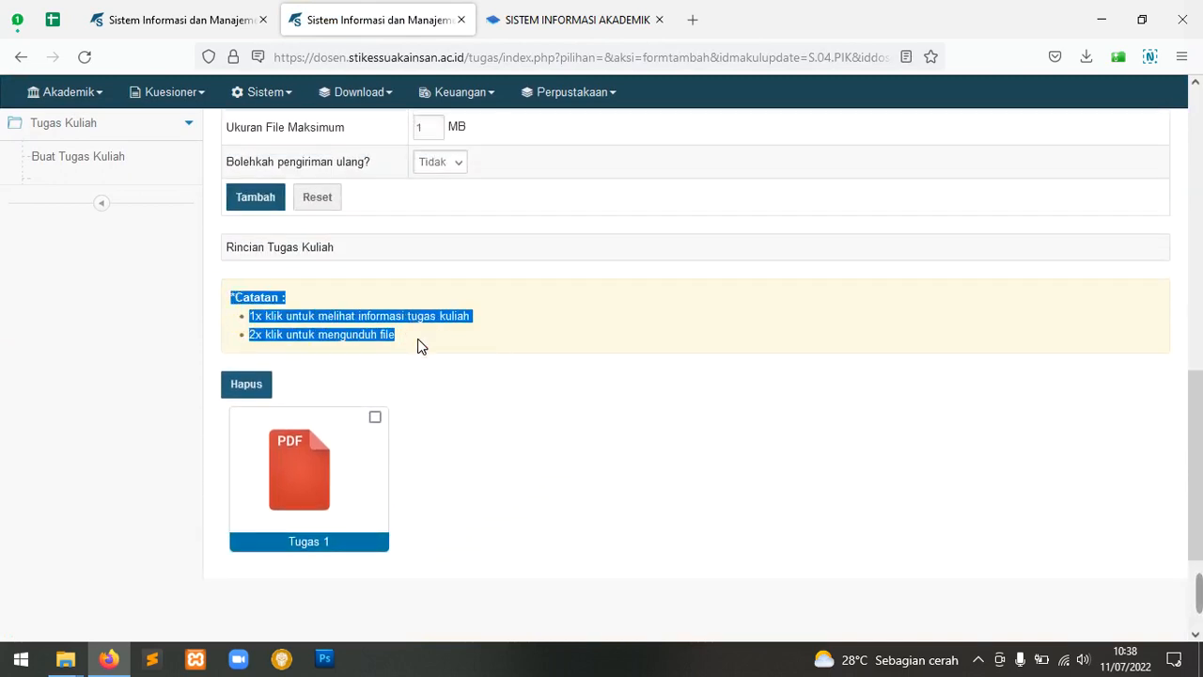
click(282, 323)
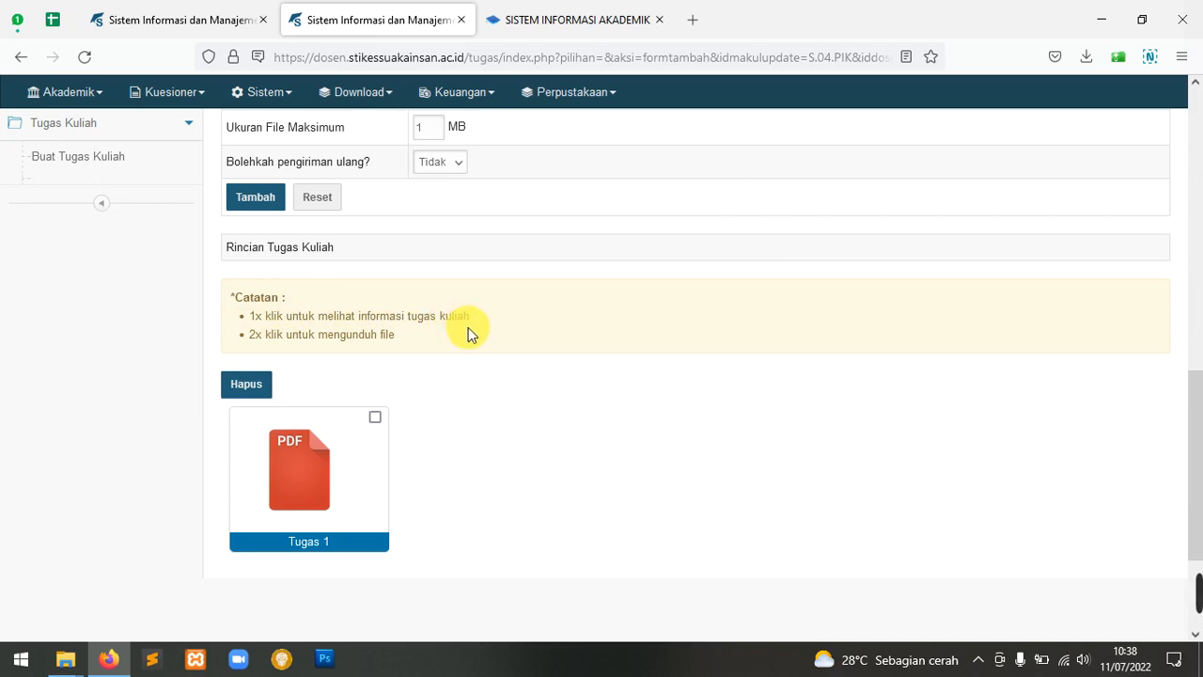
mouse_move(1166, 593)
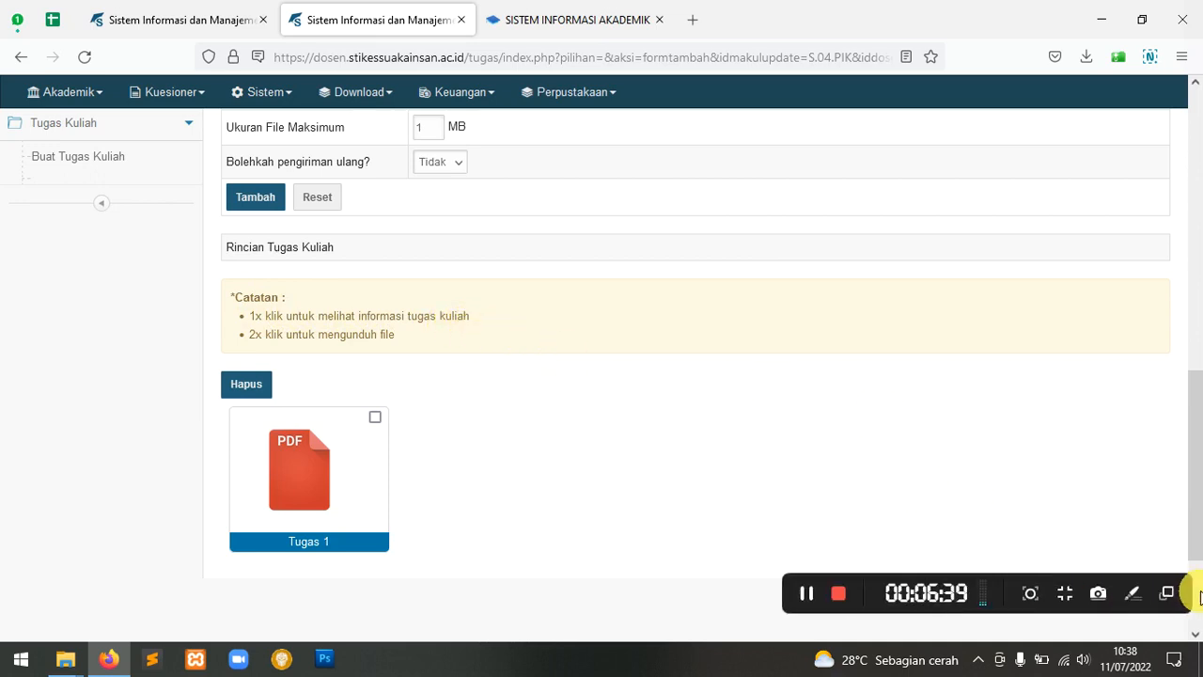
scroll(794, 600, up, 1)
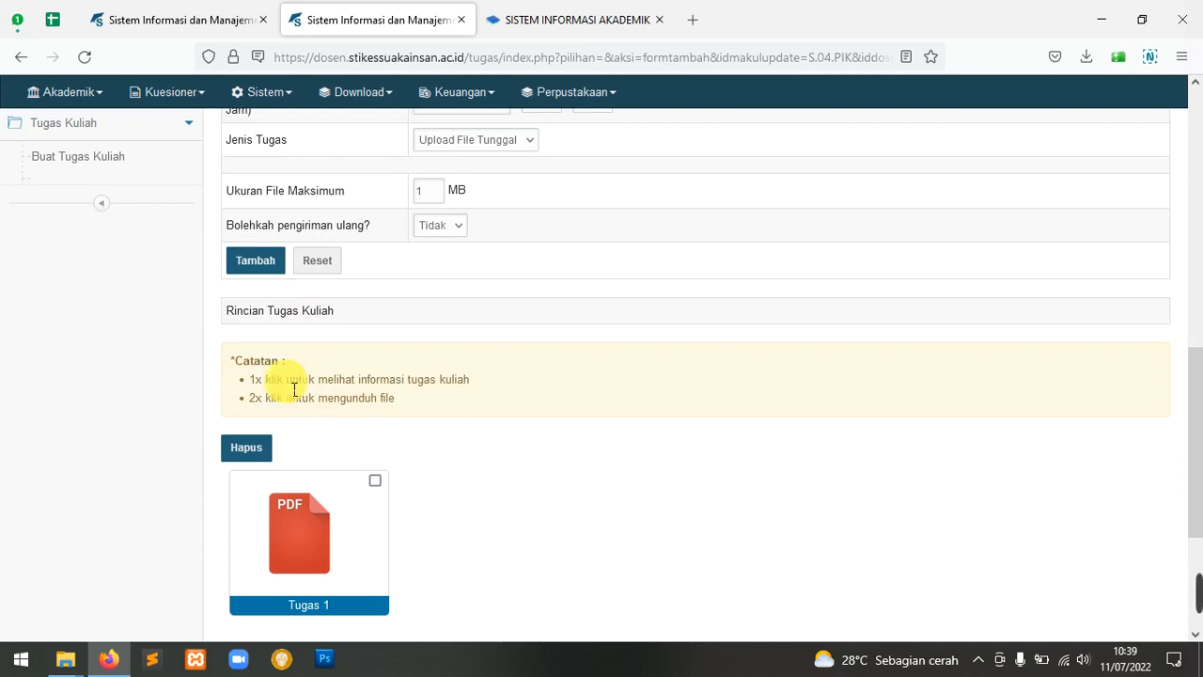
drag(289, 387, 486, 389)
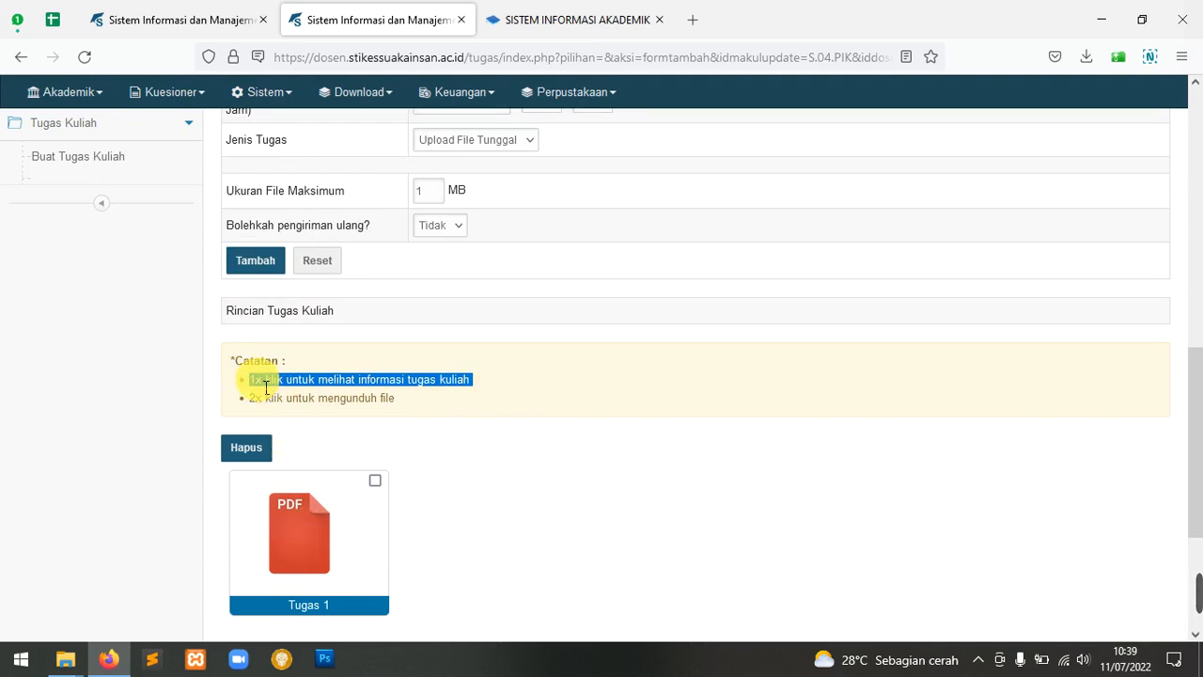
click(419, 497)
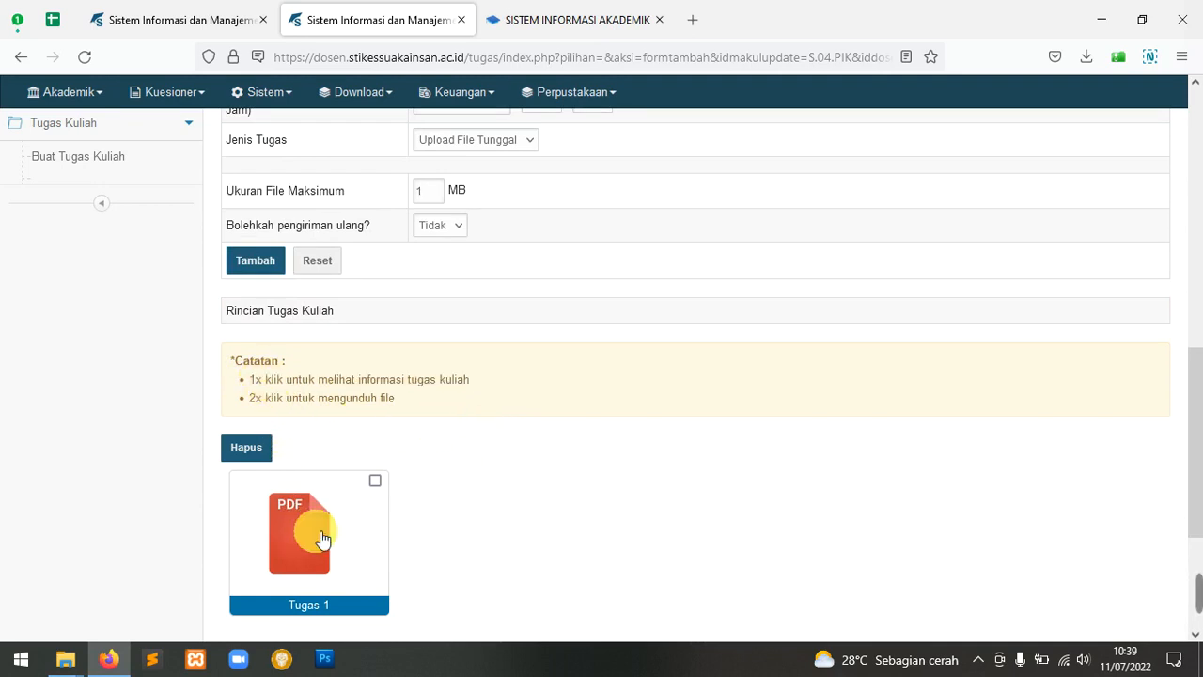
Open the Tugas 1 information and review its dates, resubmission setting, assignment type, number of collected submissions and description.
click(321, 537)
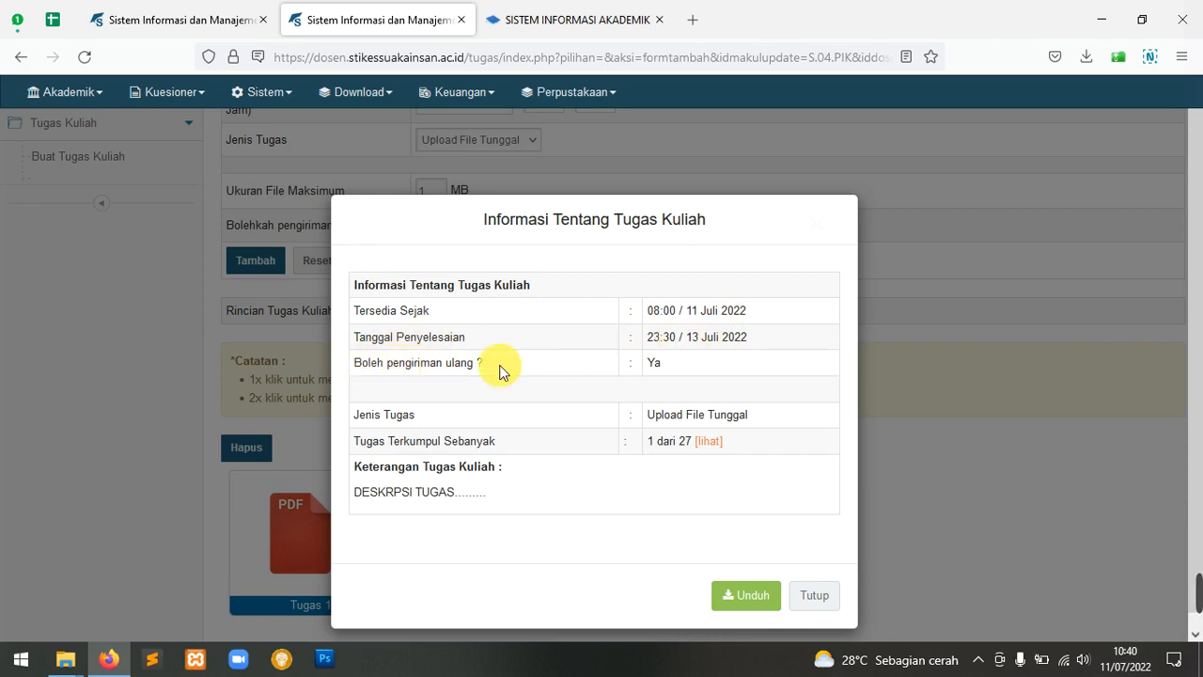
double_click(660, 367)
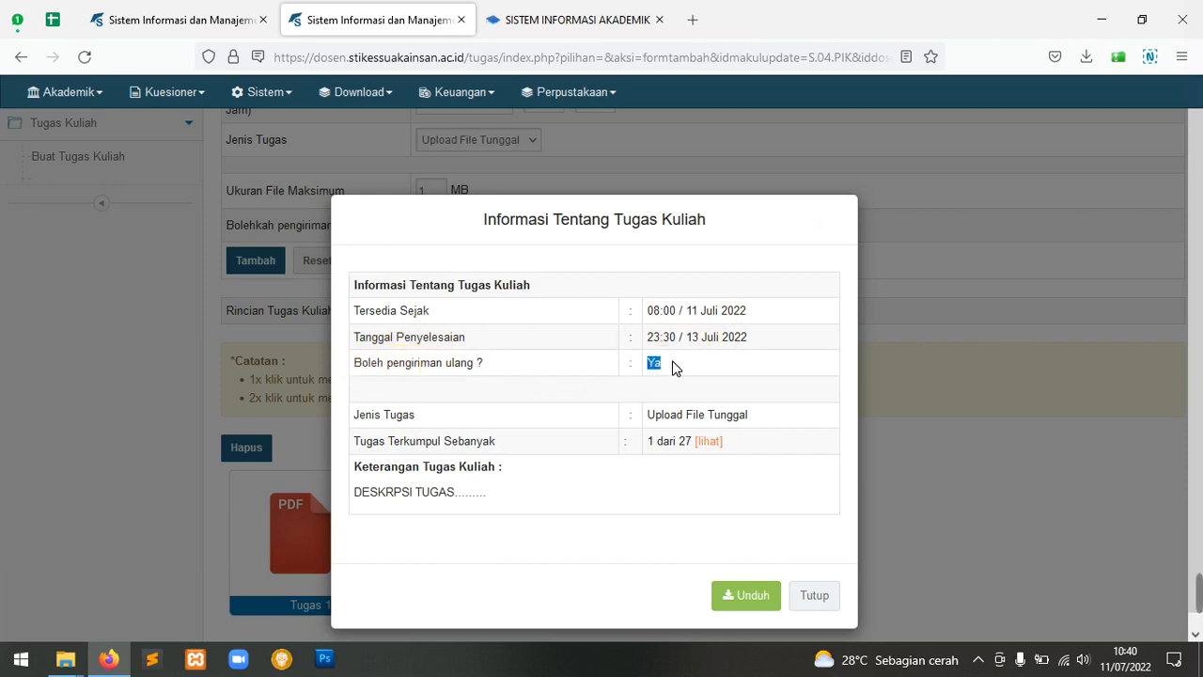
click(674, 366)
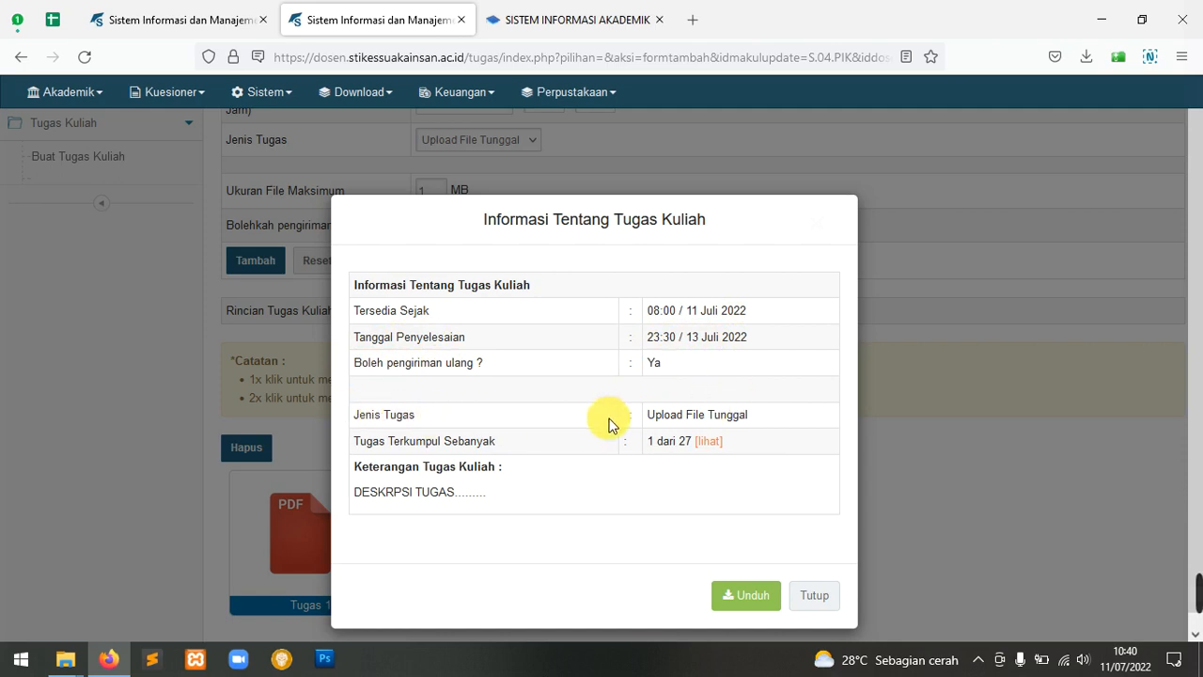
drag(649, 416, 771, 419)
click(771, 420)
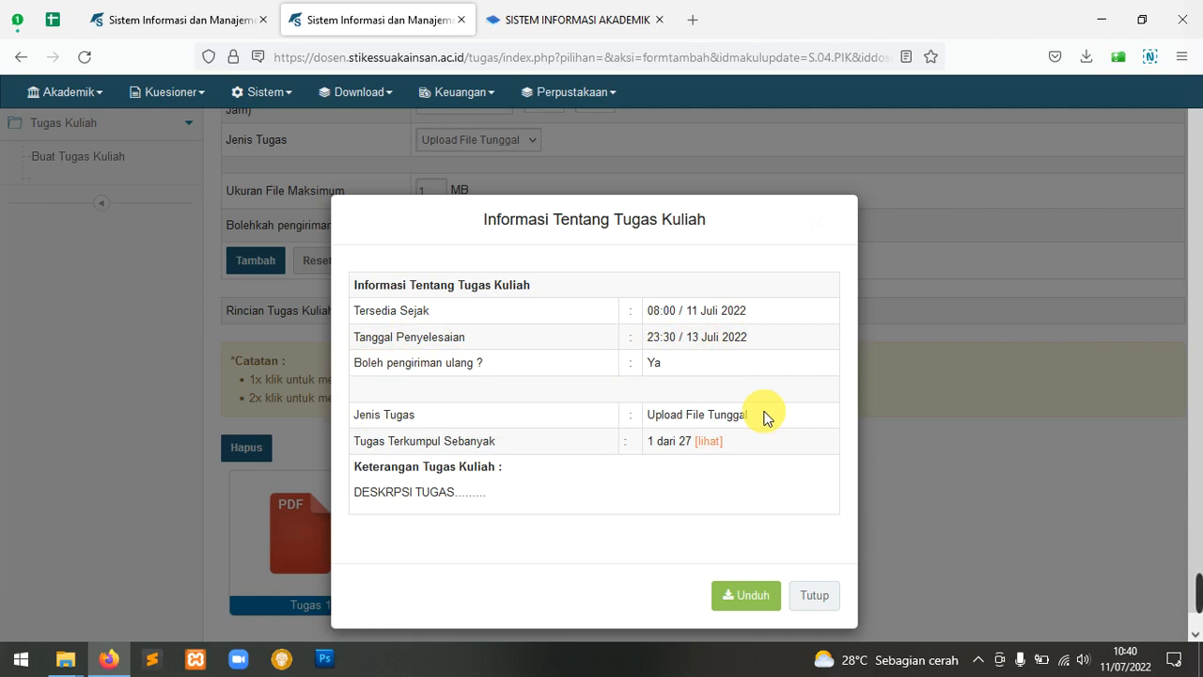
double_click(697, 449)
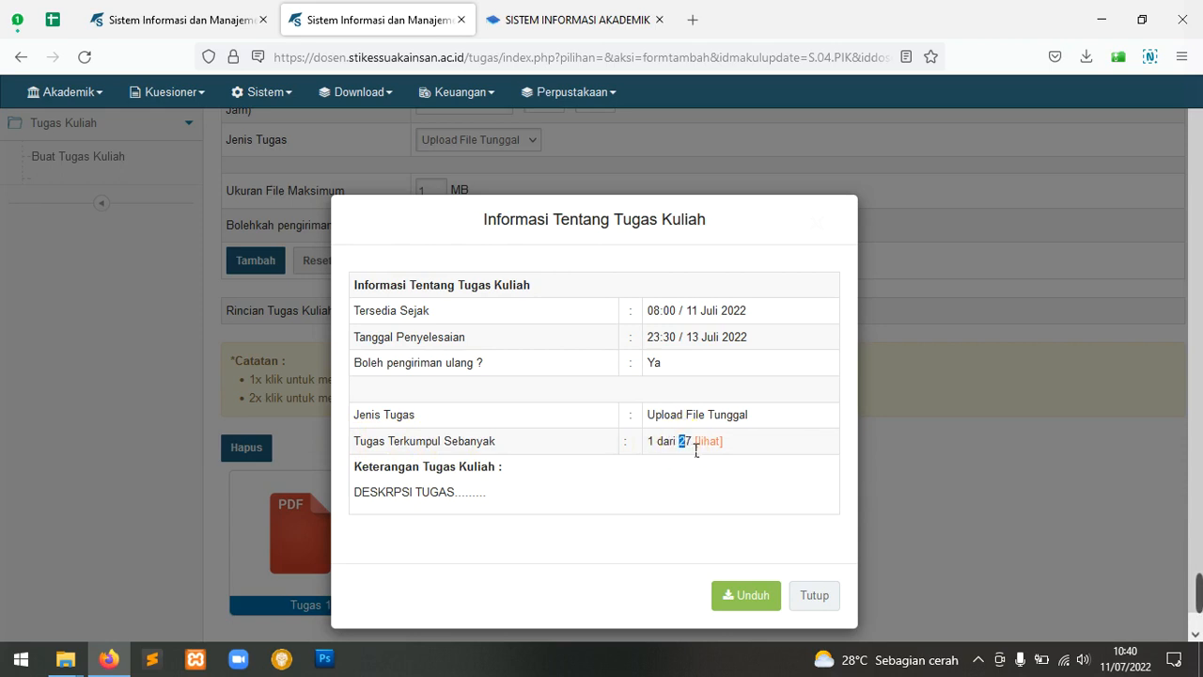
click(677, 368)
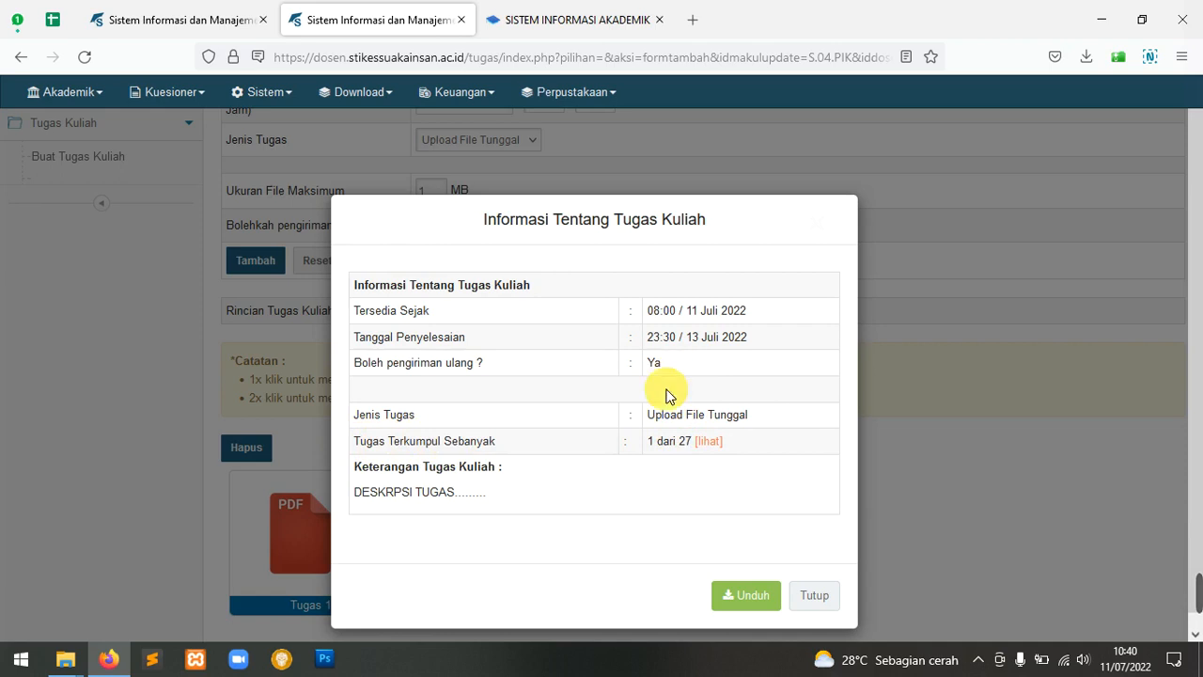
click(660, 467)
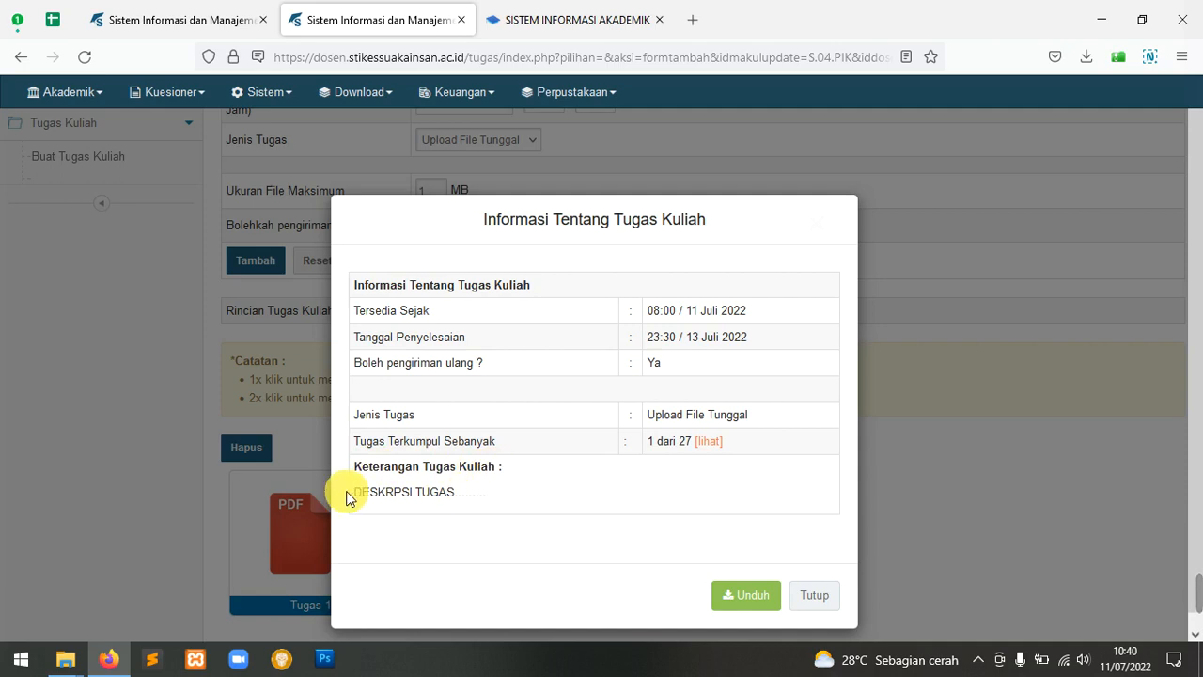
mouse_move(359, 492)
mouse_down()
mouse_move(499, 497)
mouse_move(353, 494)
mouse_up()
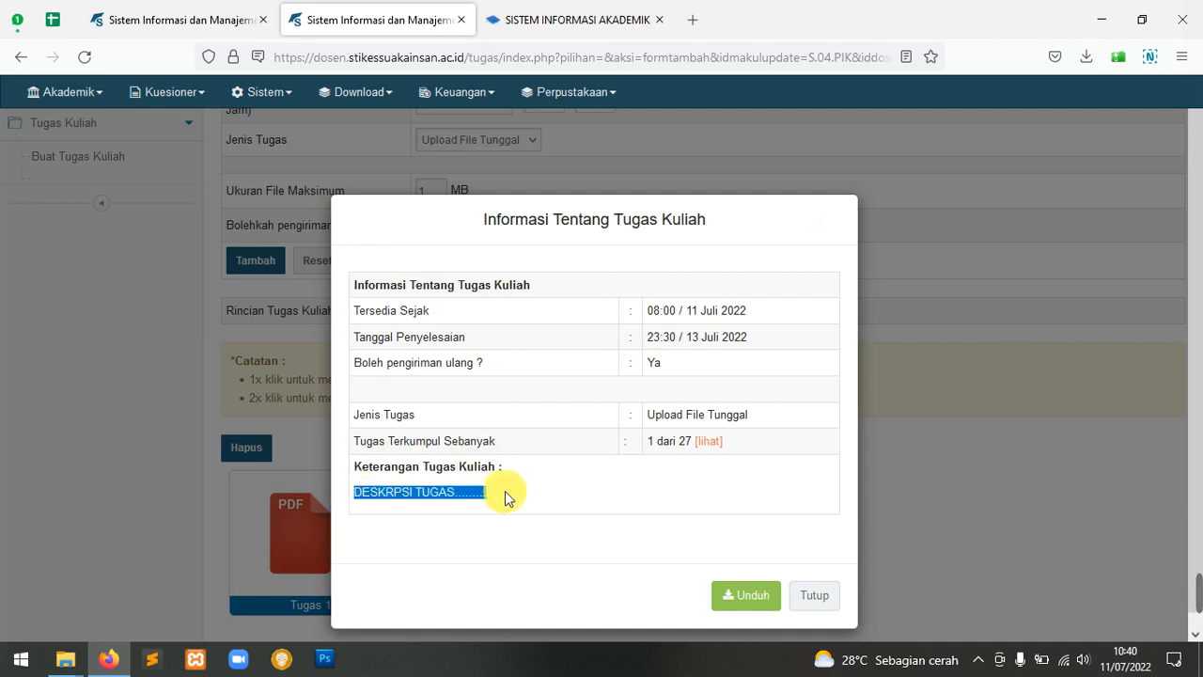
click(506, 491)
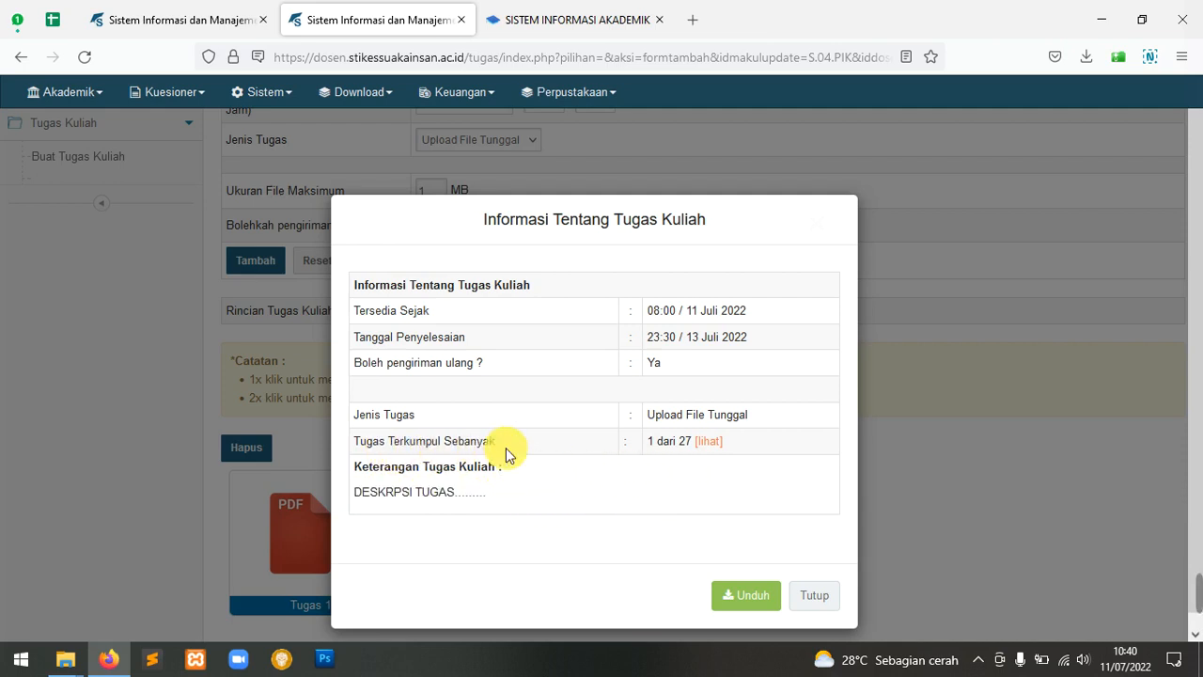
Open the Tugas 1 submission list from the collected-assignments entry and examine which students have submitted.
click(716, 449)
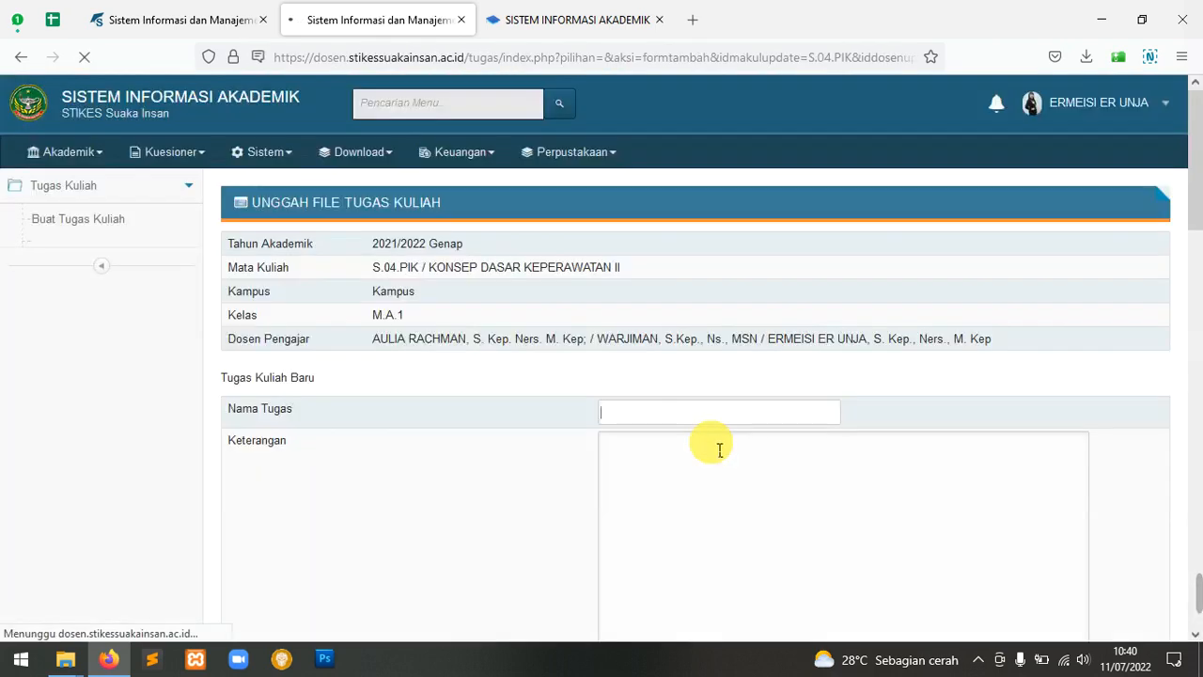
scroll(442, 374, down, 2)
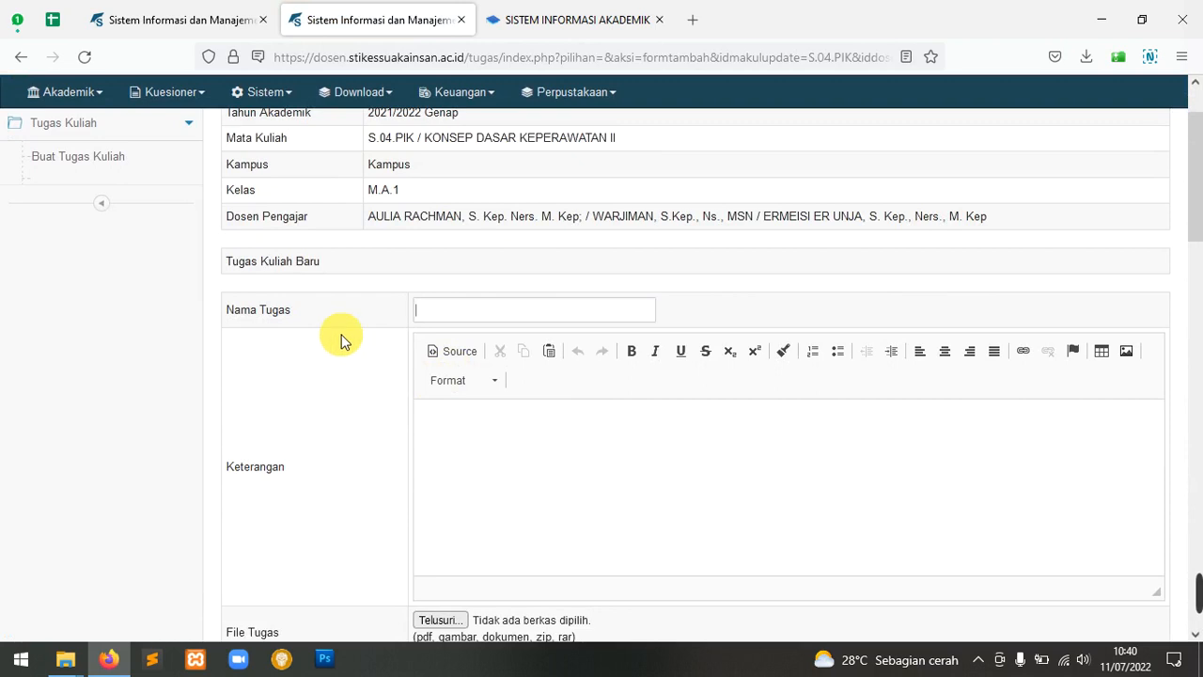
scroll(342, 339, down, 5)
scroll(341, 338, down, 7)
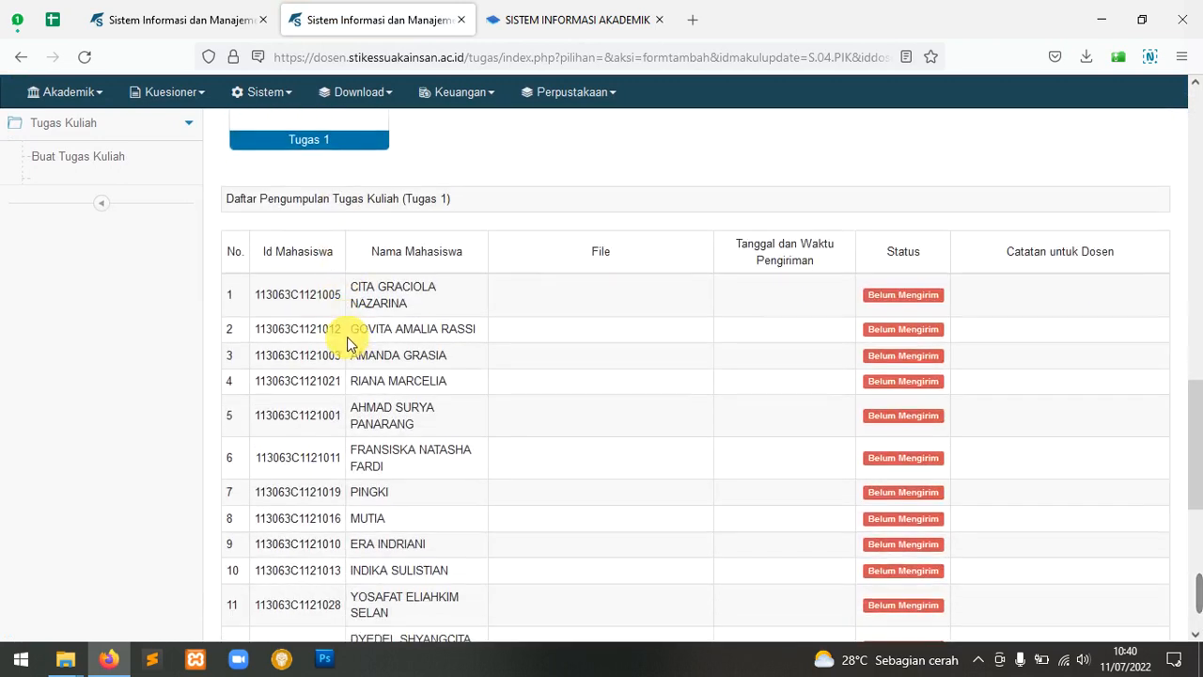
drag(241, 199, 449, 212)
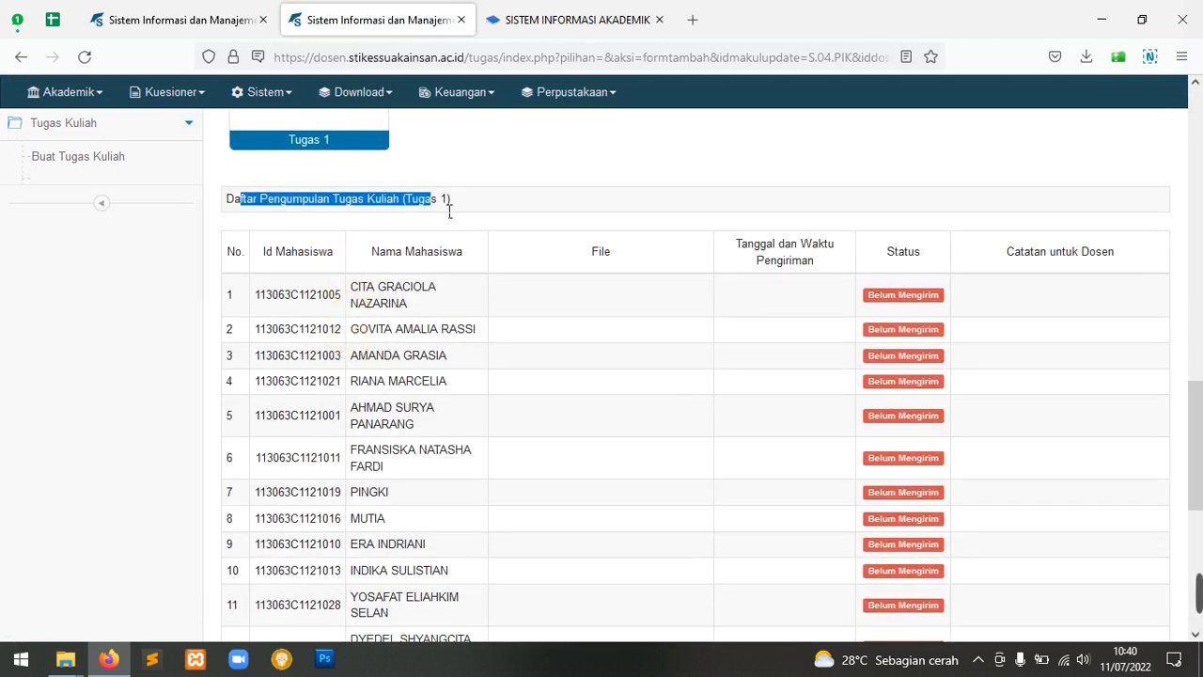
click(455, 196)
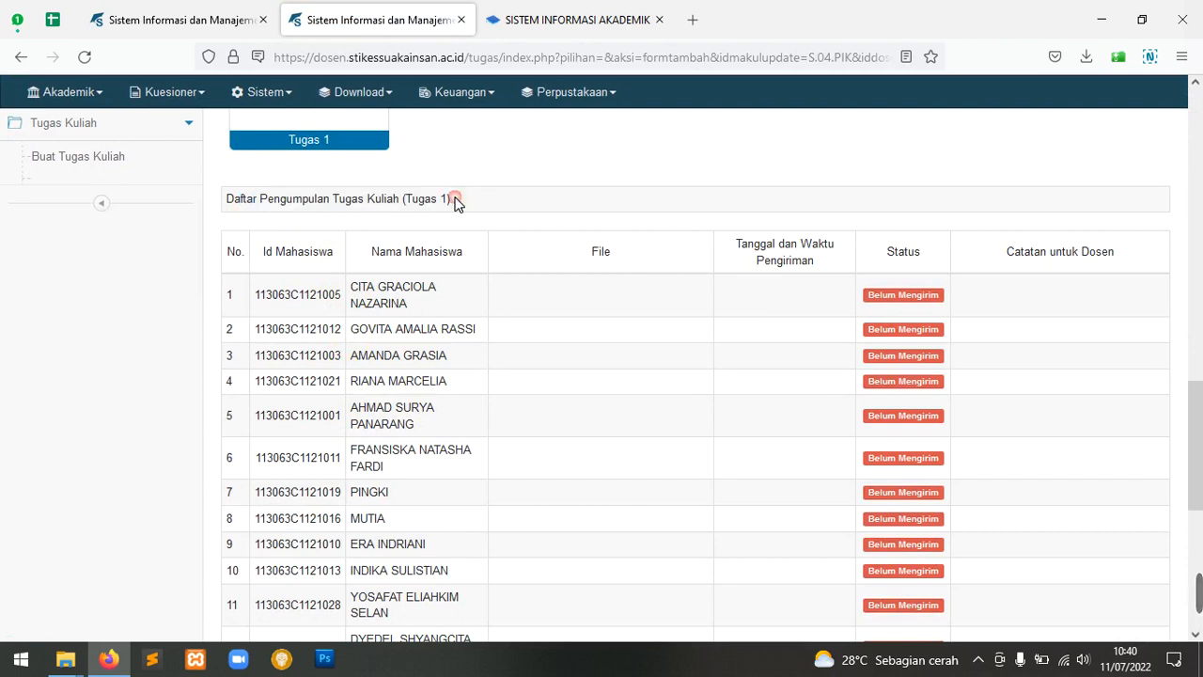
scroll(887, 259, down, 2)
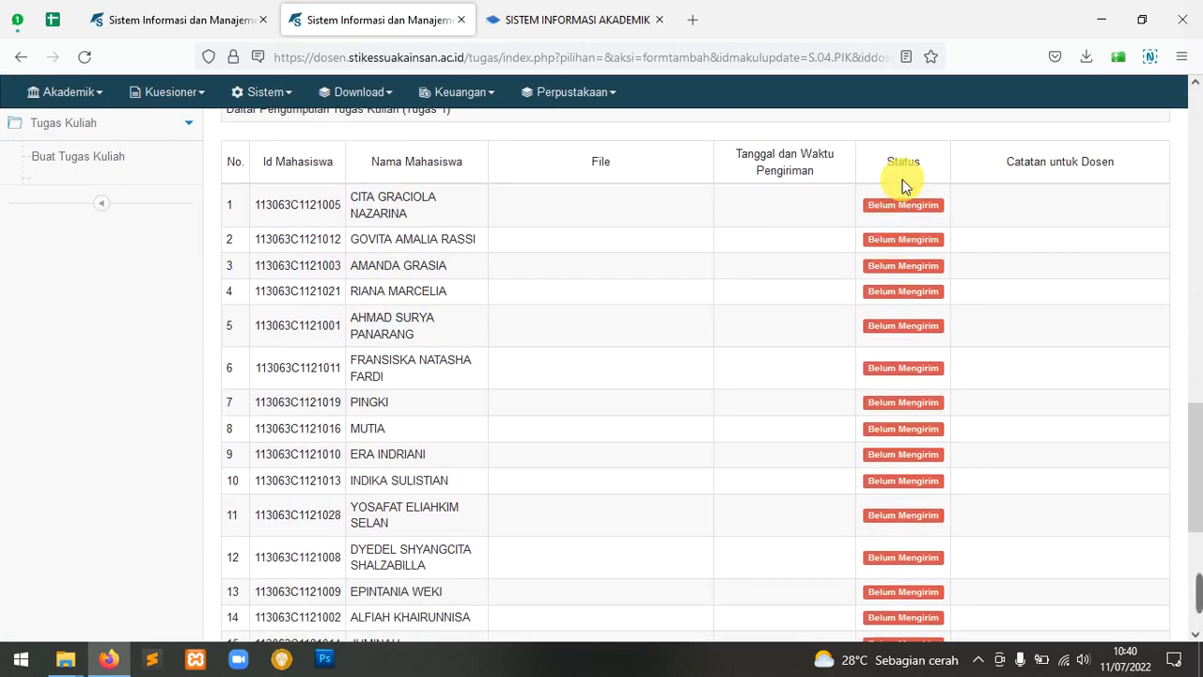
scroll(540, 215, down, 6)
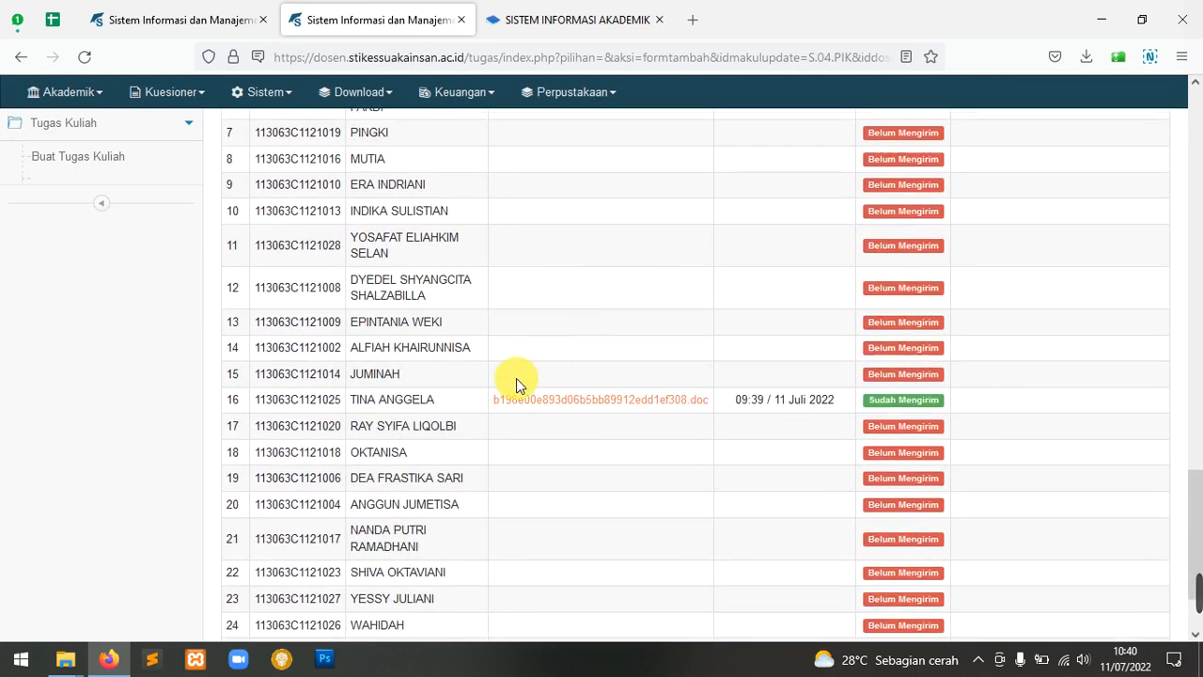
drag(246, 400, 960, 401)
click(994, 397)
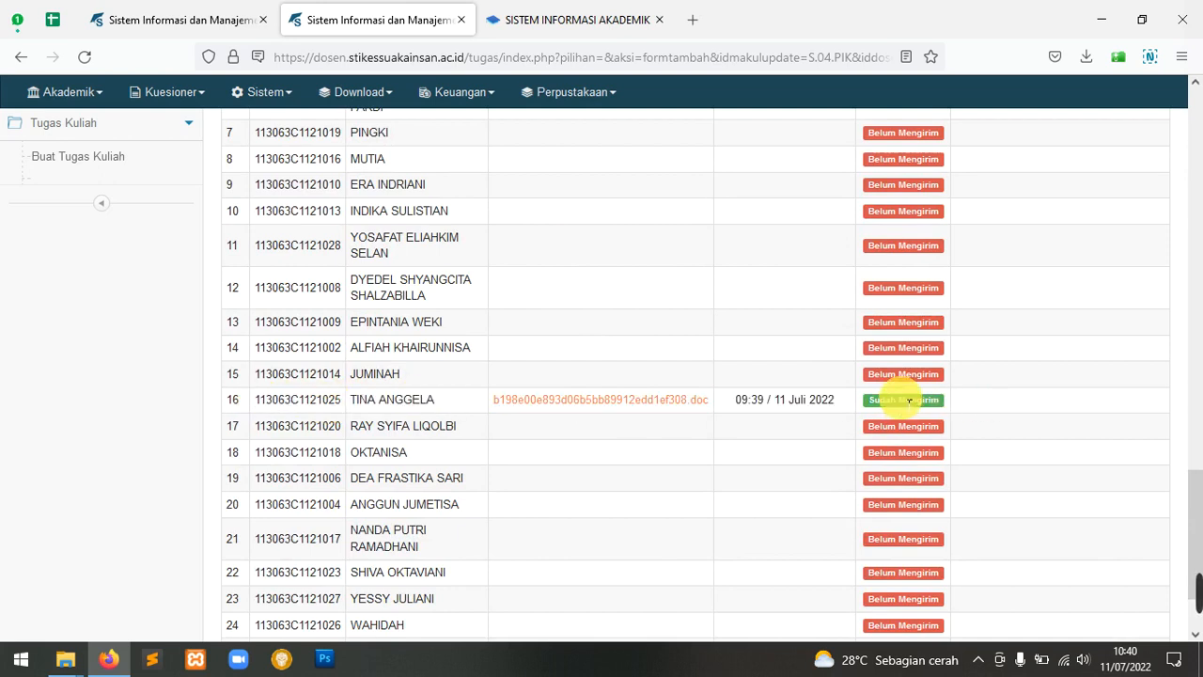
Check the submission date and time (Tanggal dan Waktu Pengiriman) of the student marked Sudah Mengirim.
scroll(908, 403, up, 8)
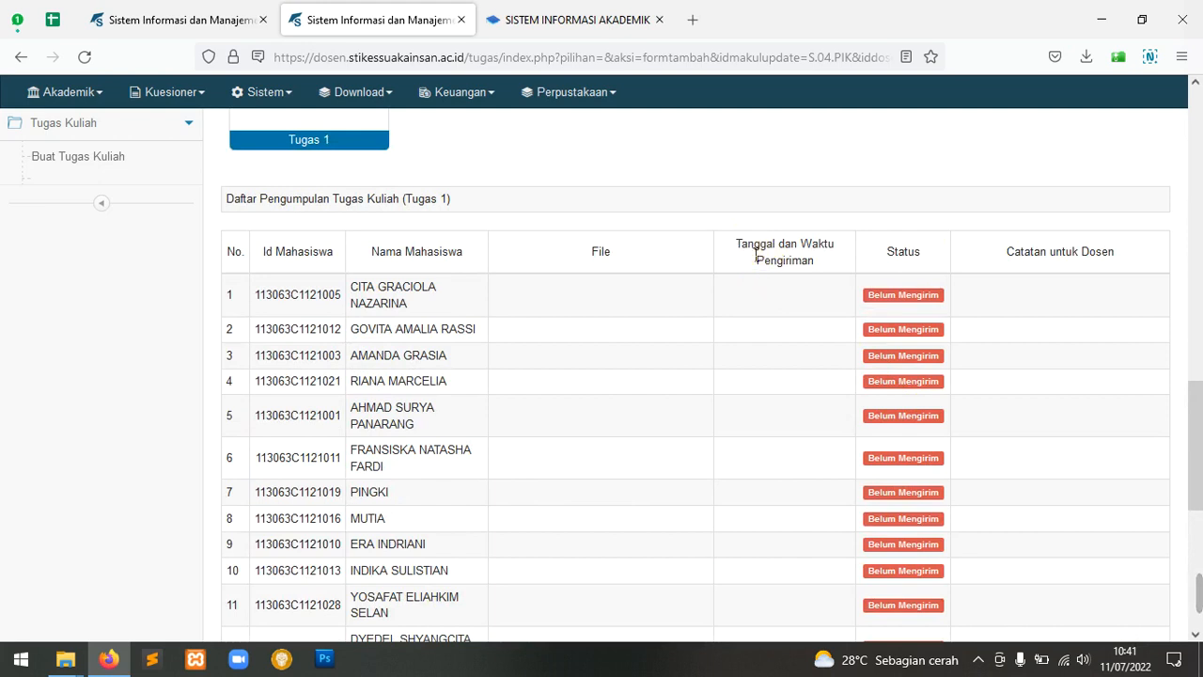
drag(739, 244, 816, 267)
scroll(811, 268, down, 5)
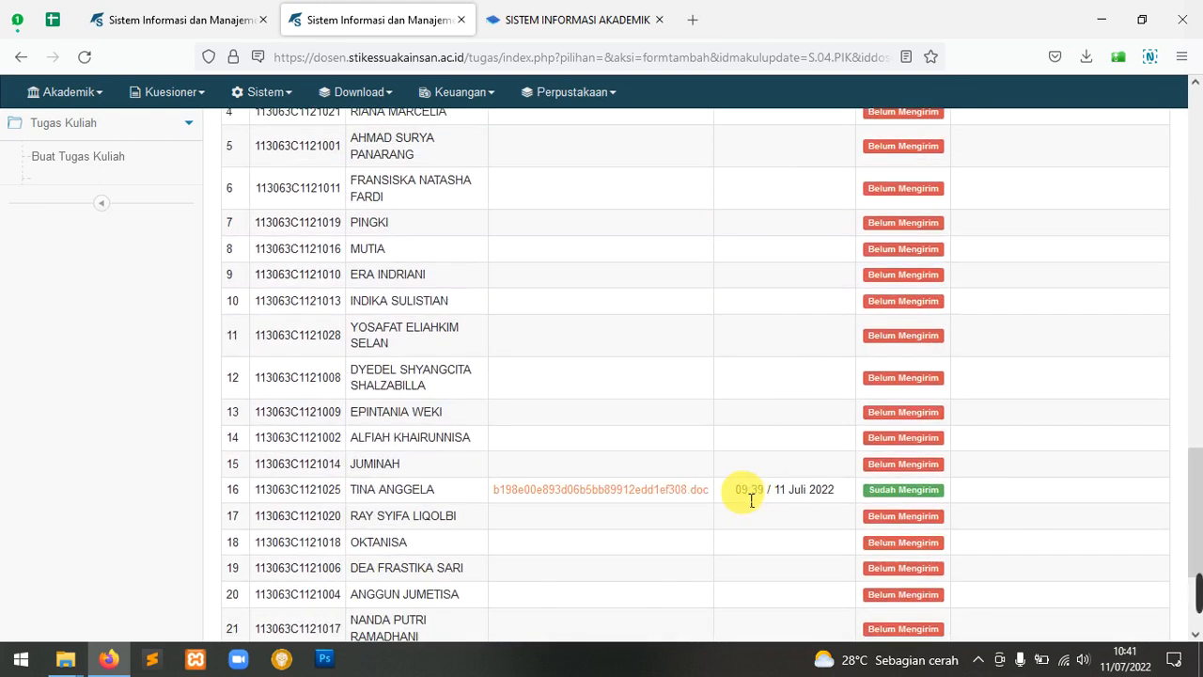
drag(736, 489, 843, 500)
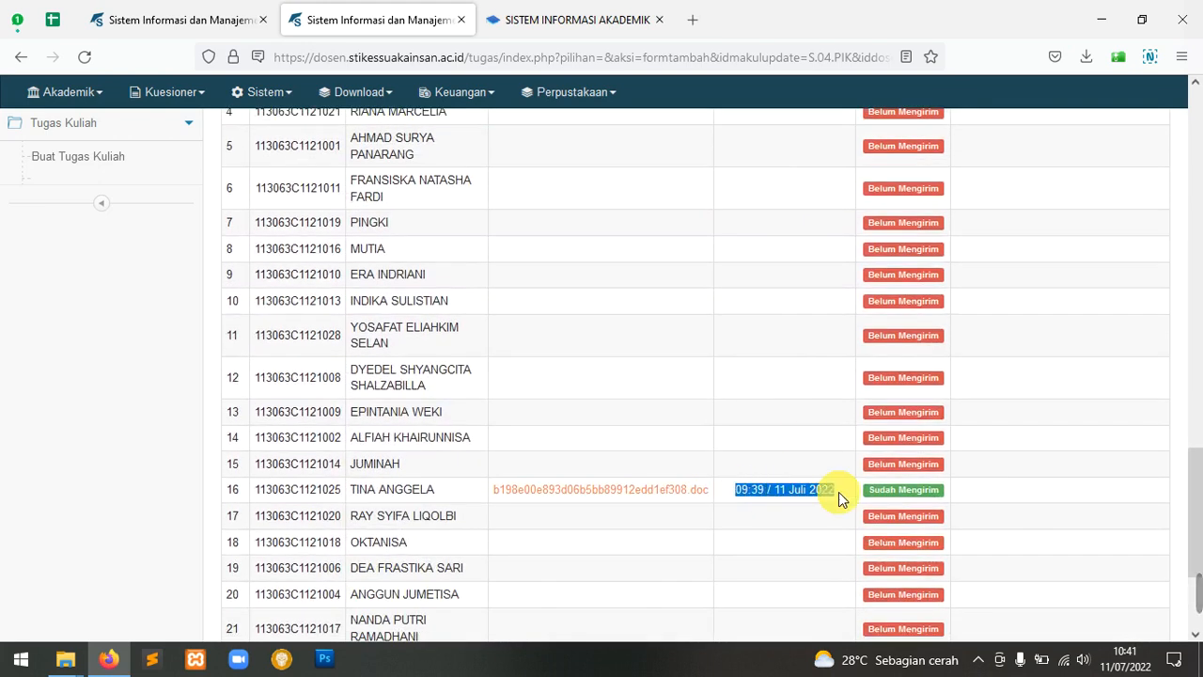
click(789, 501)
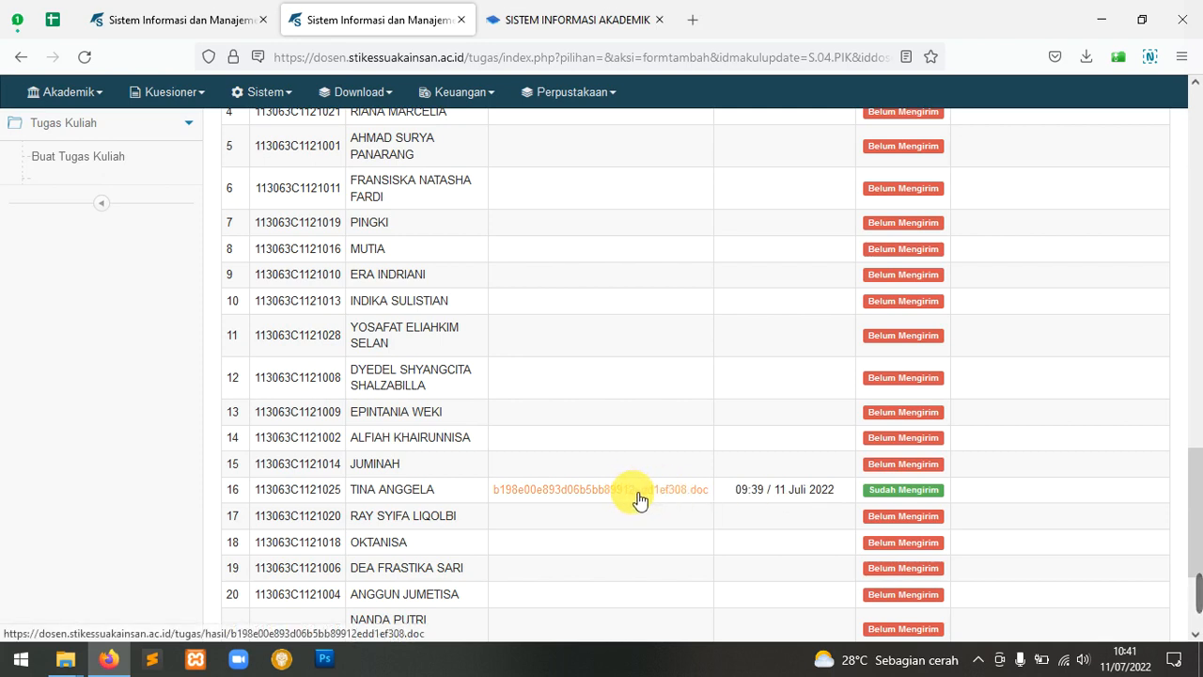
Download the .doc file submitted by the student in row 16 and dismiss the download list.
scroll(639, 500, up, 3)
scroll(639, 500, down, 3)
click(636, 497)
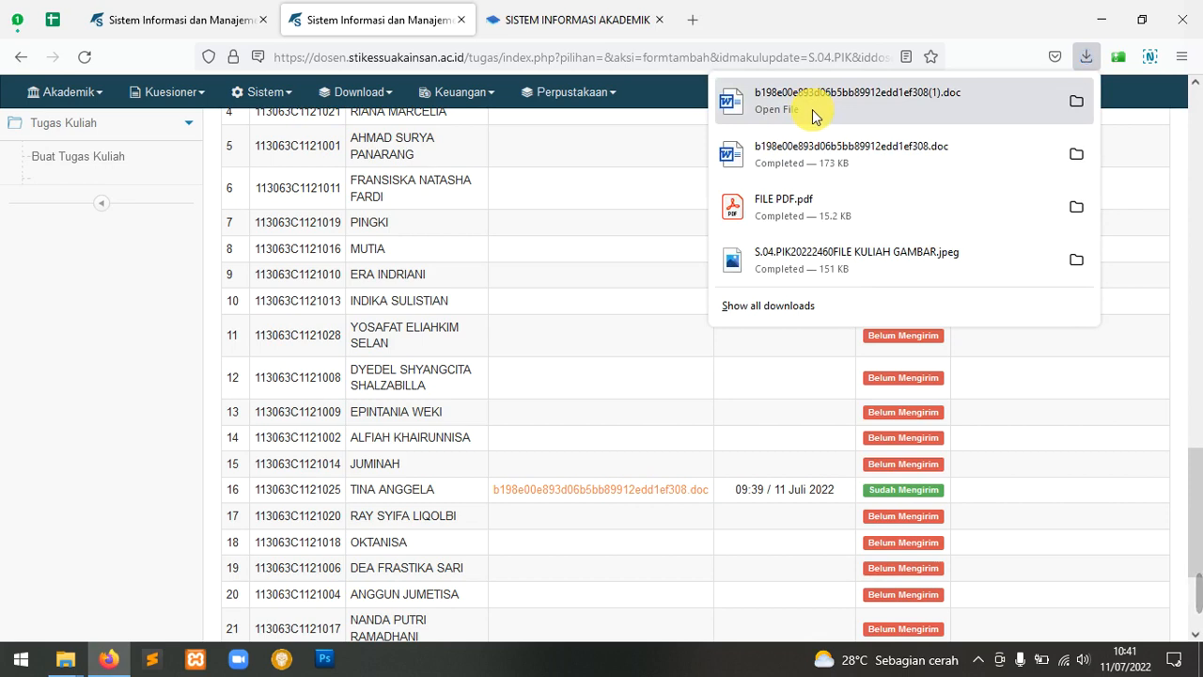
click(643, 425)
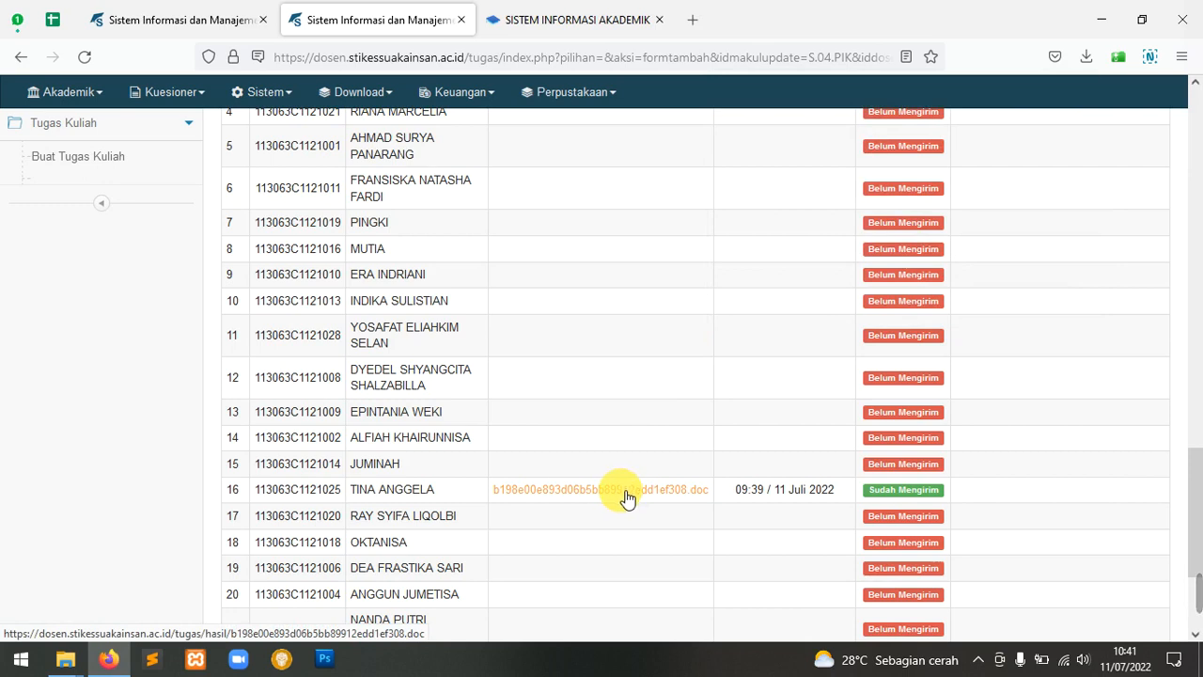
scroll(614, 499, down, 3)
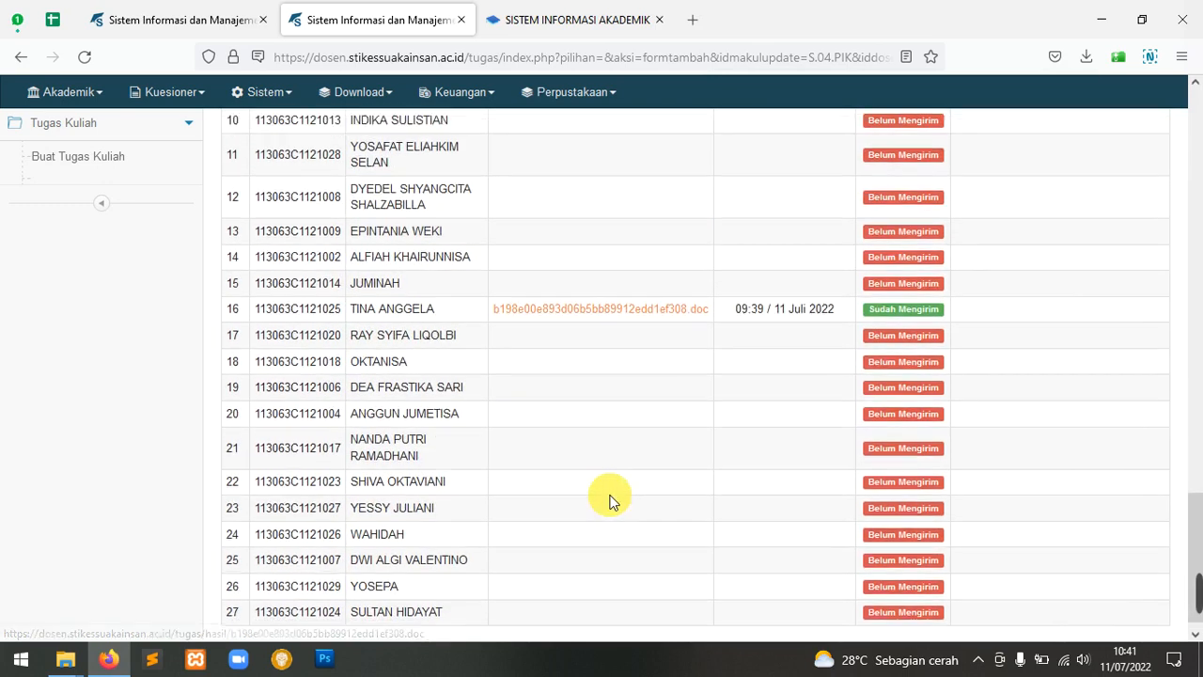
scroll(611, 499, up, 5)
scroll(609, 499, up, 2)
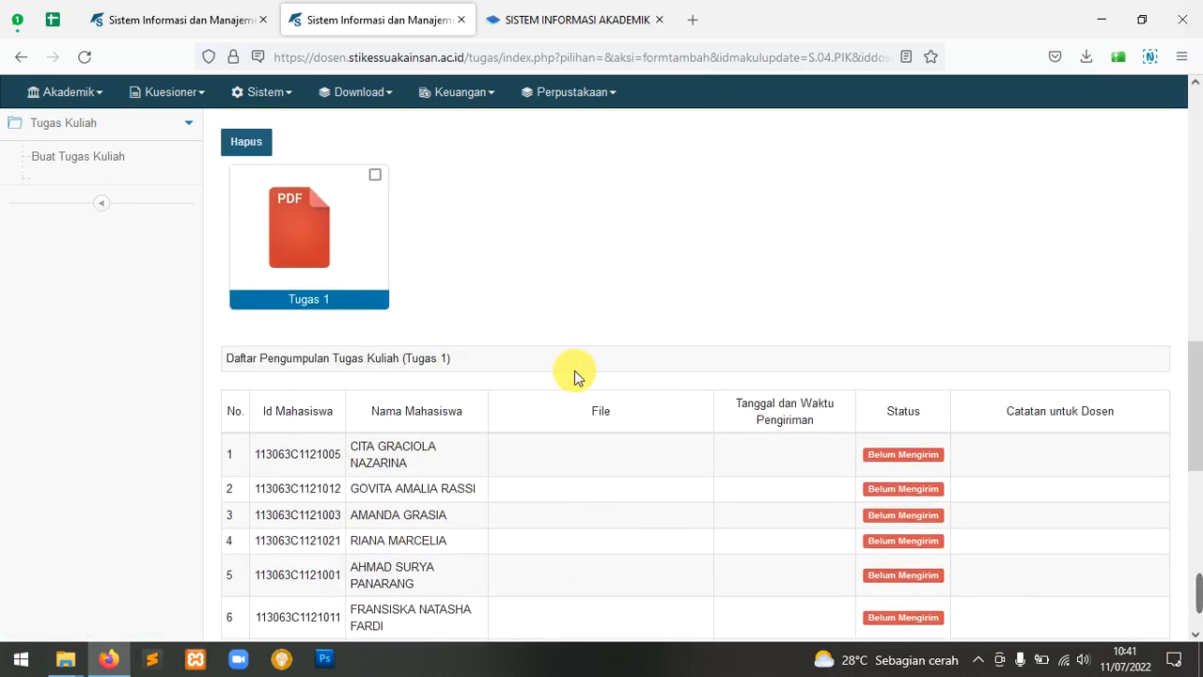
scroll(574, 370, up, 3)
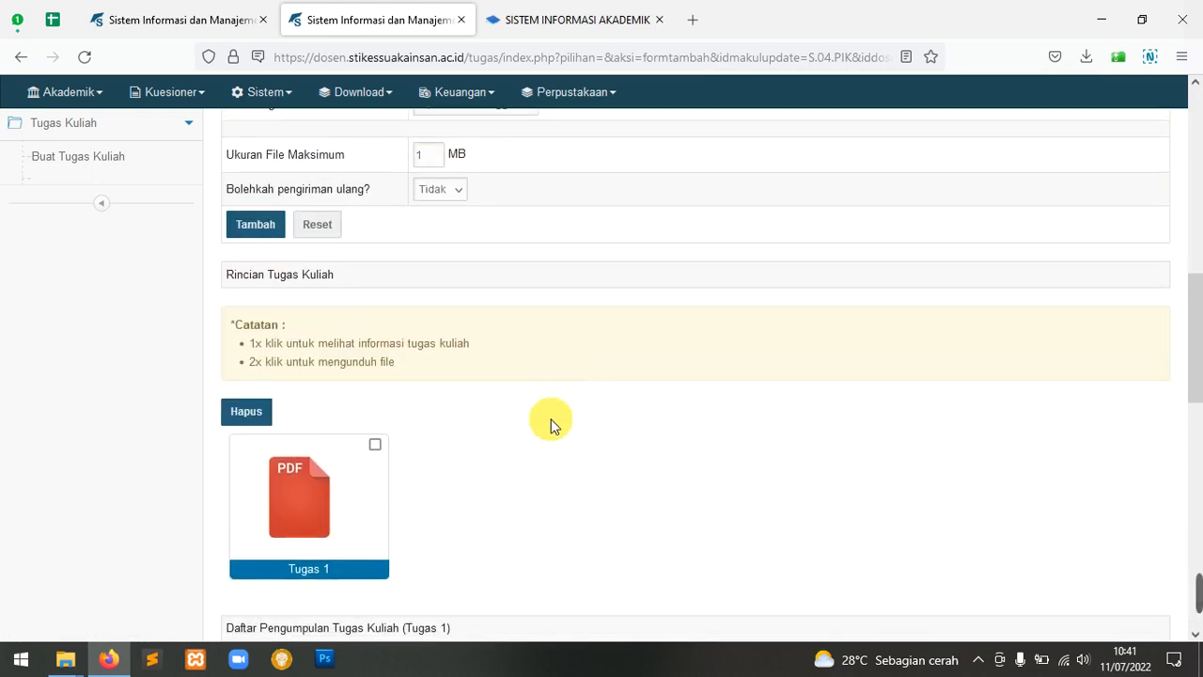
scroll(556, 422, up, 3)
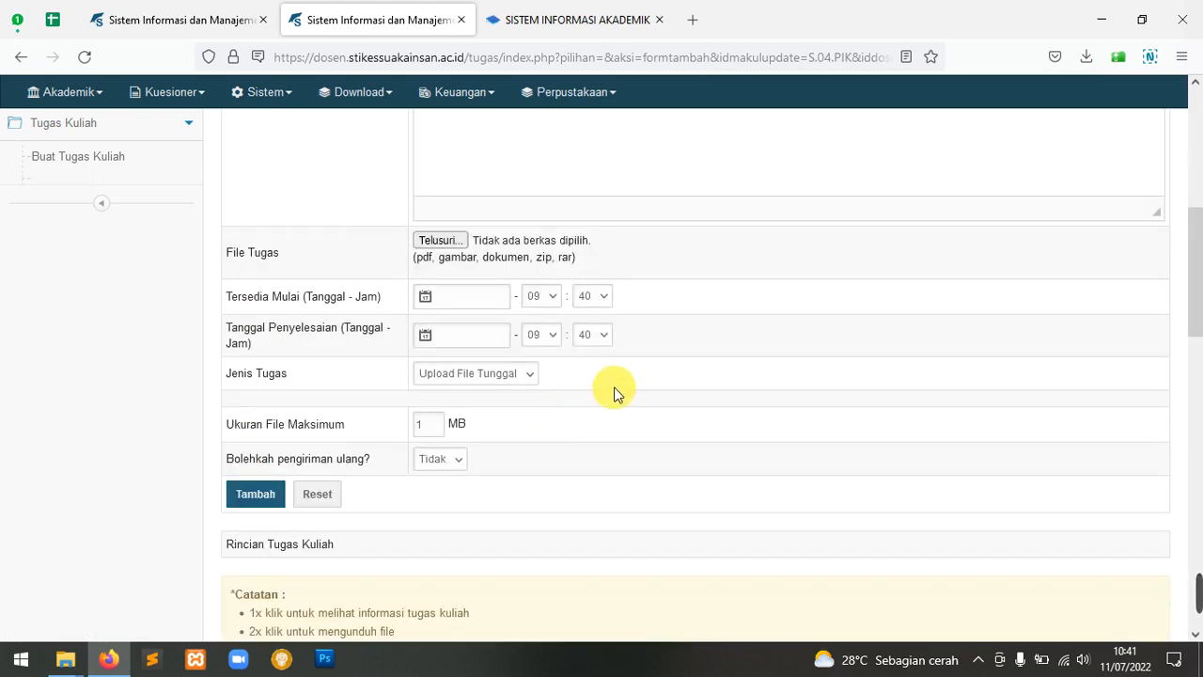
Review the Tugas 1 submission list from the first to the last student, checking the file, submission time and status columns.
scroll(614, 393, down, 5)
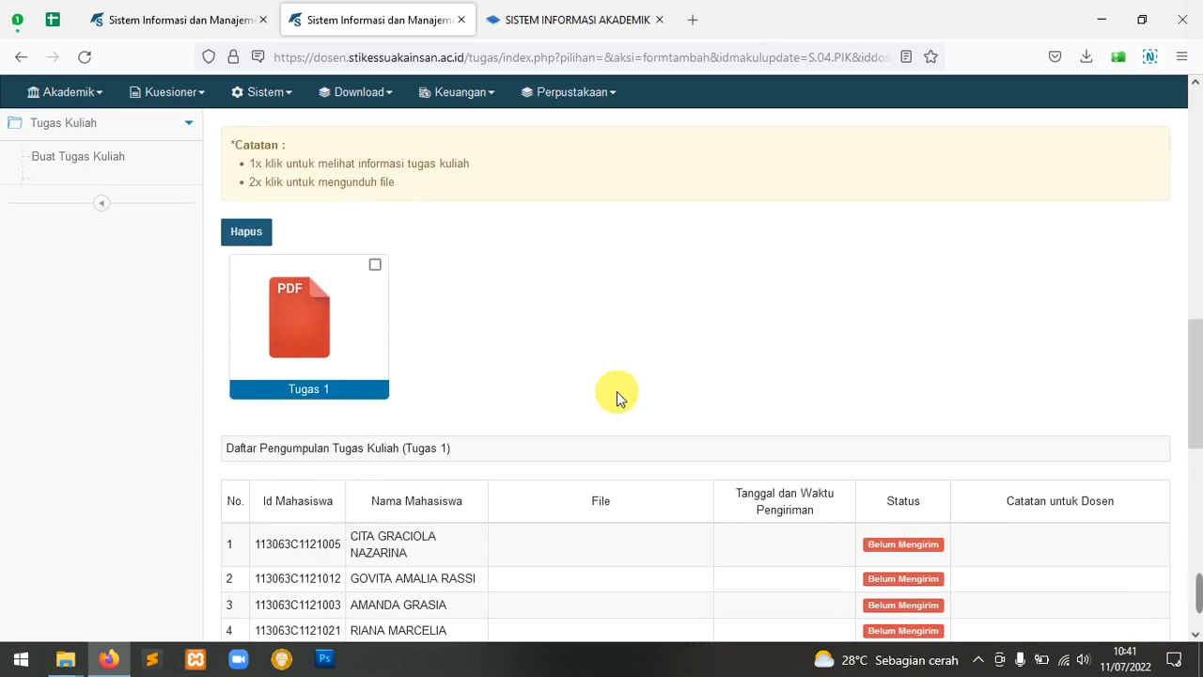
scroll(617, 394, down, 2)
scroll(617, 395, up, 1)
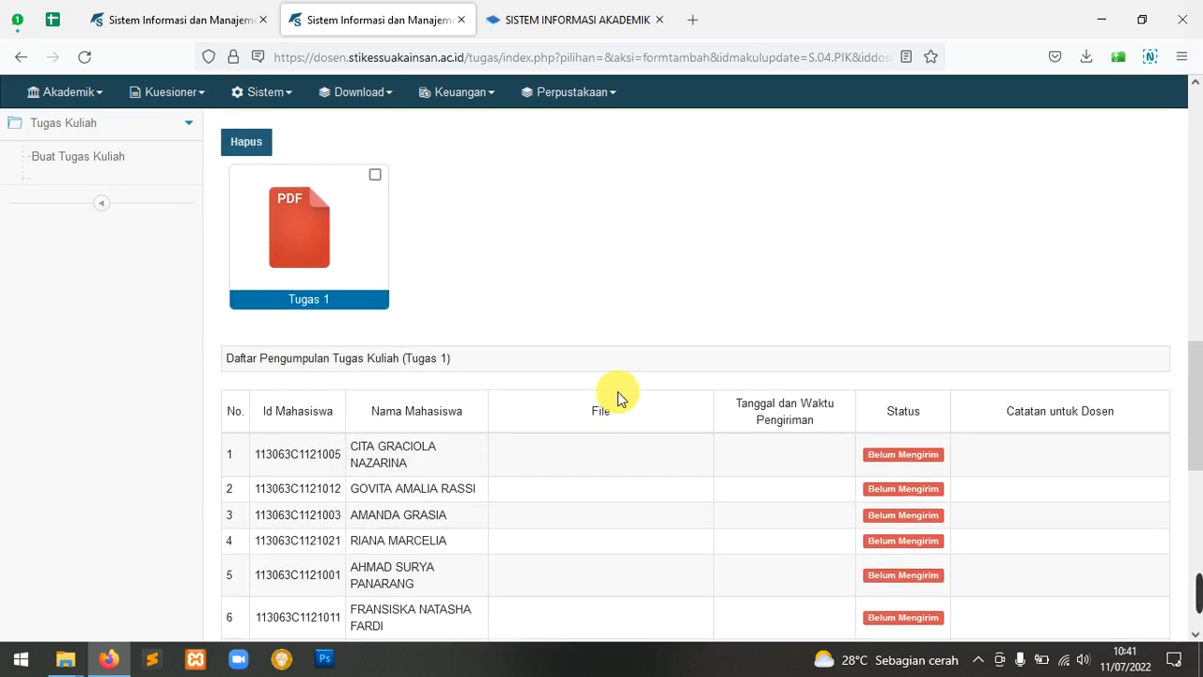
scroll(617, 395, down, 4)
scroll(618, 395, down, 3)
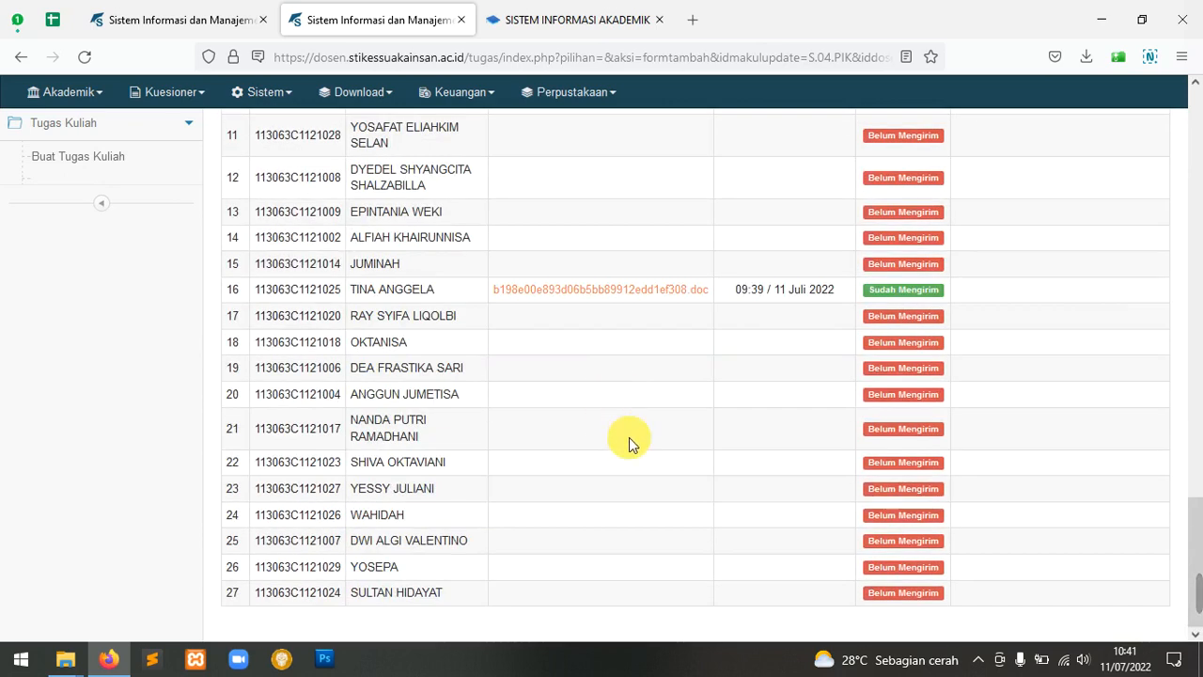
scroll(611, 410, up, 8)
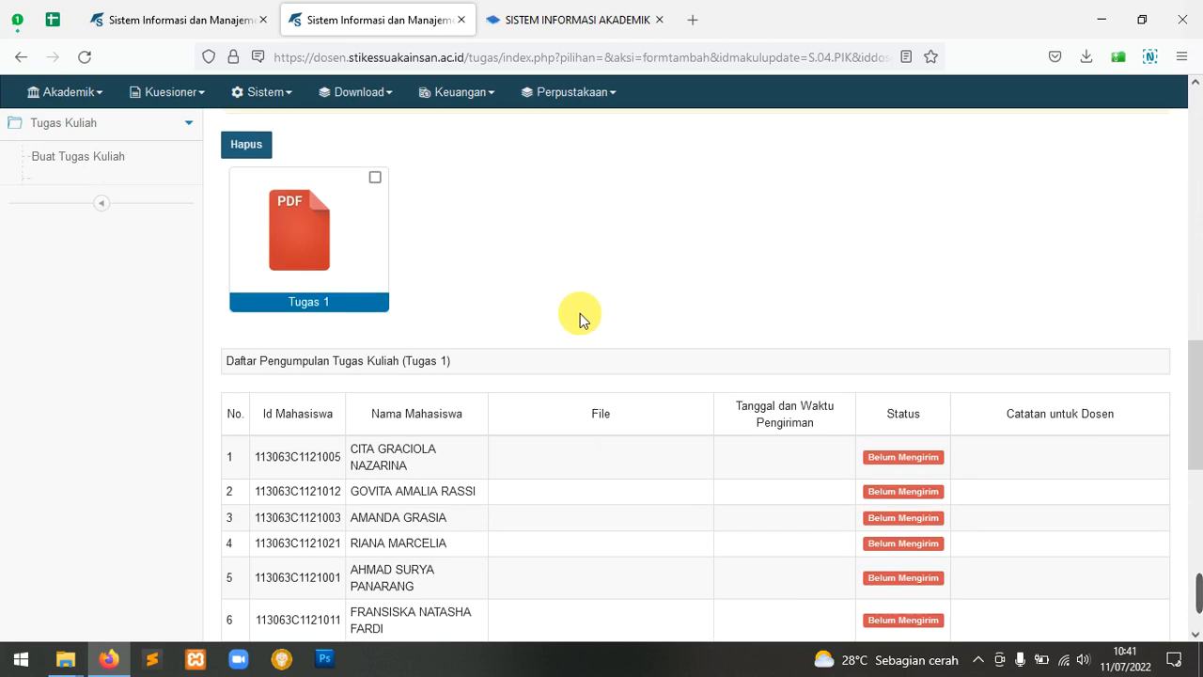
Set the assignment type (Jenis Tugas) in the new assignment form to Kegiatan Offline, checking the available type options.
scroll(578, 310, up, 5)
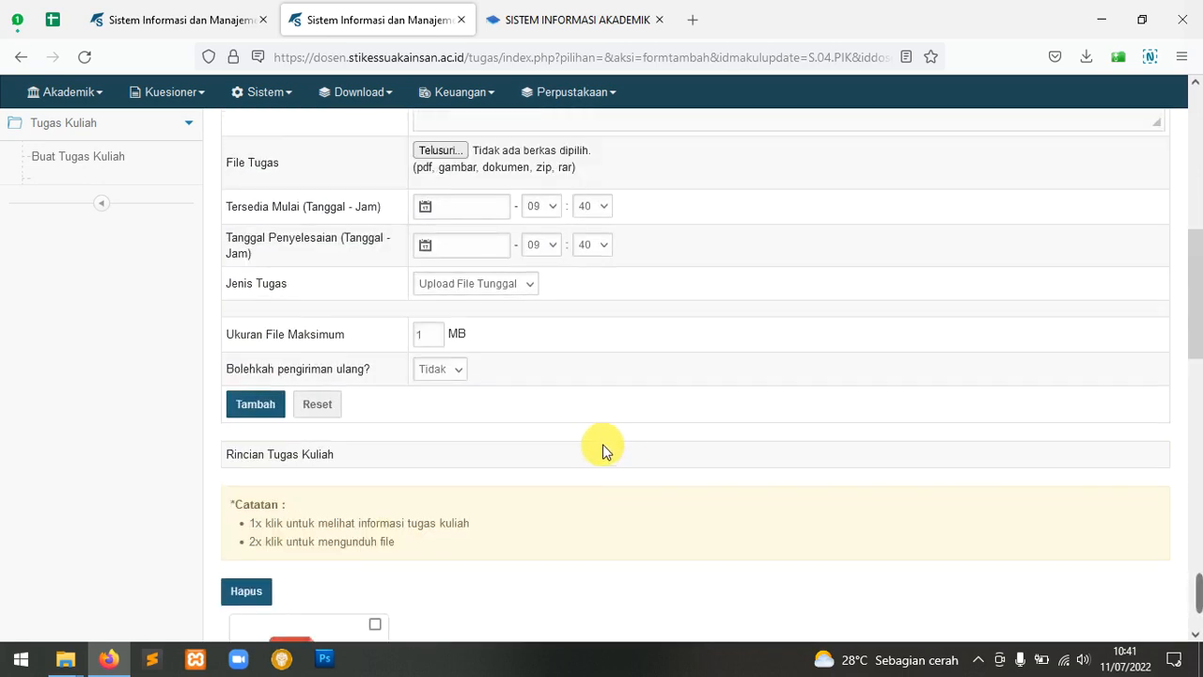
scroll(607, 449, up, 1)
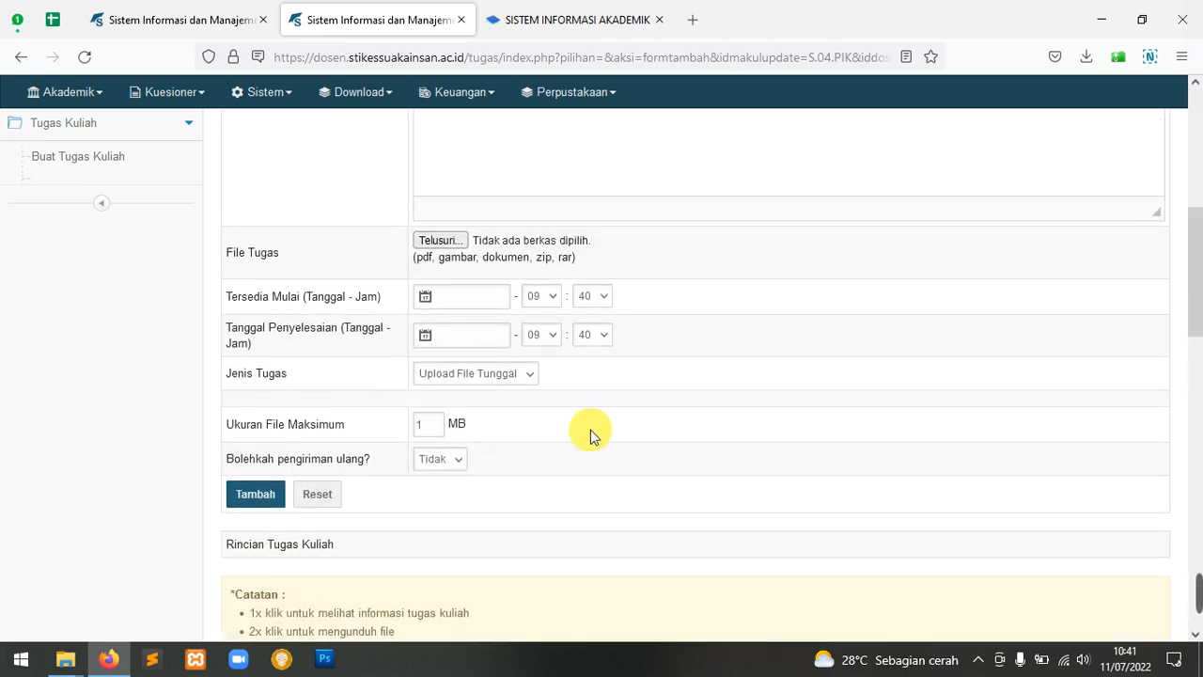
click(501, 383)
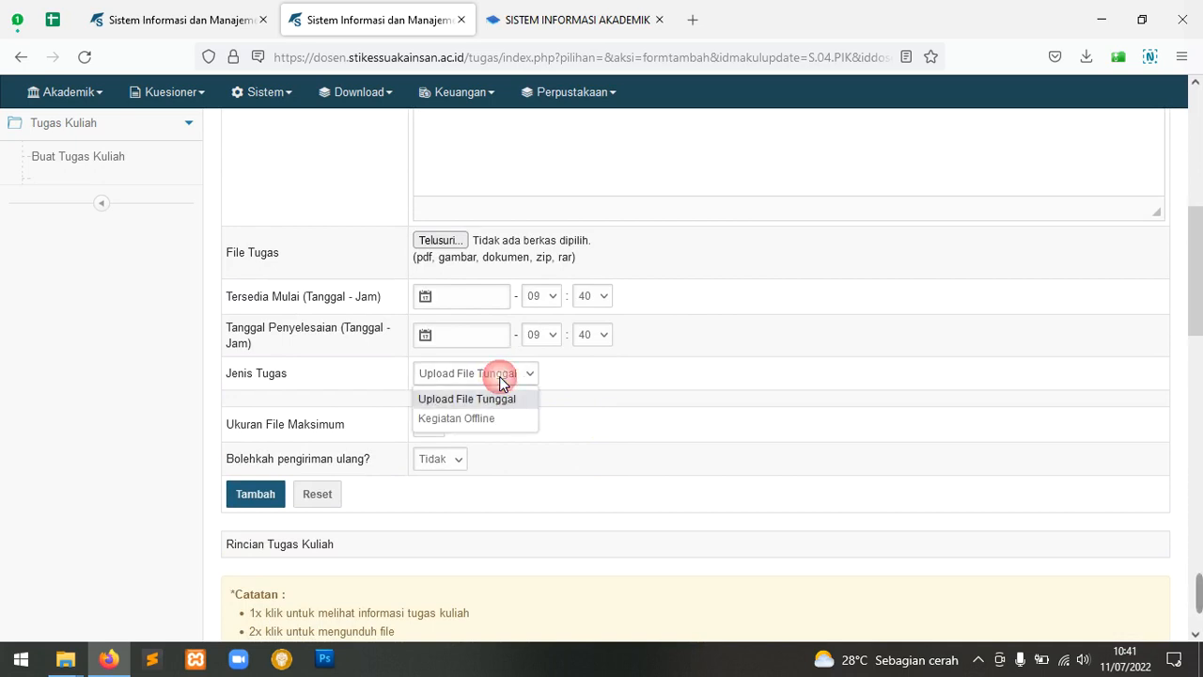
click(500, 380)
click(502, 381)
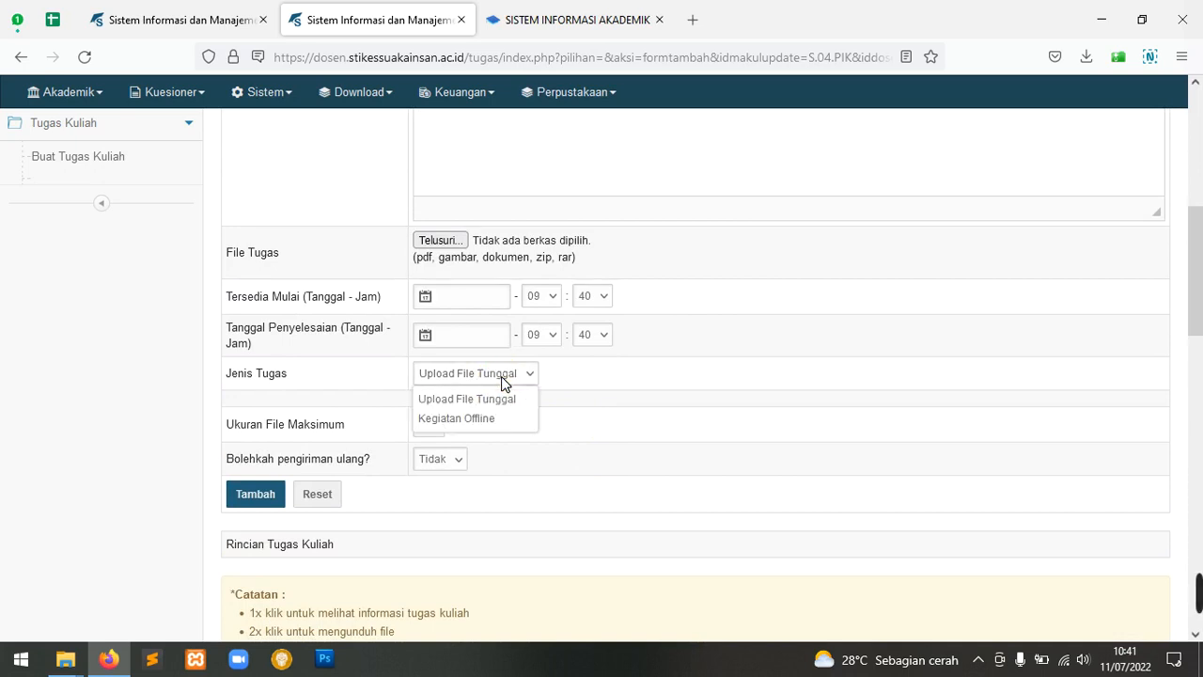
click(527, 423)
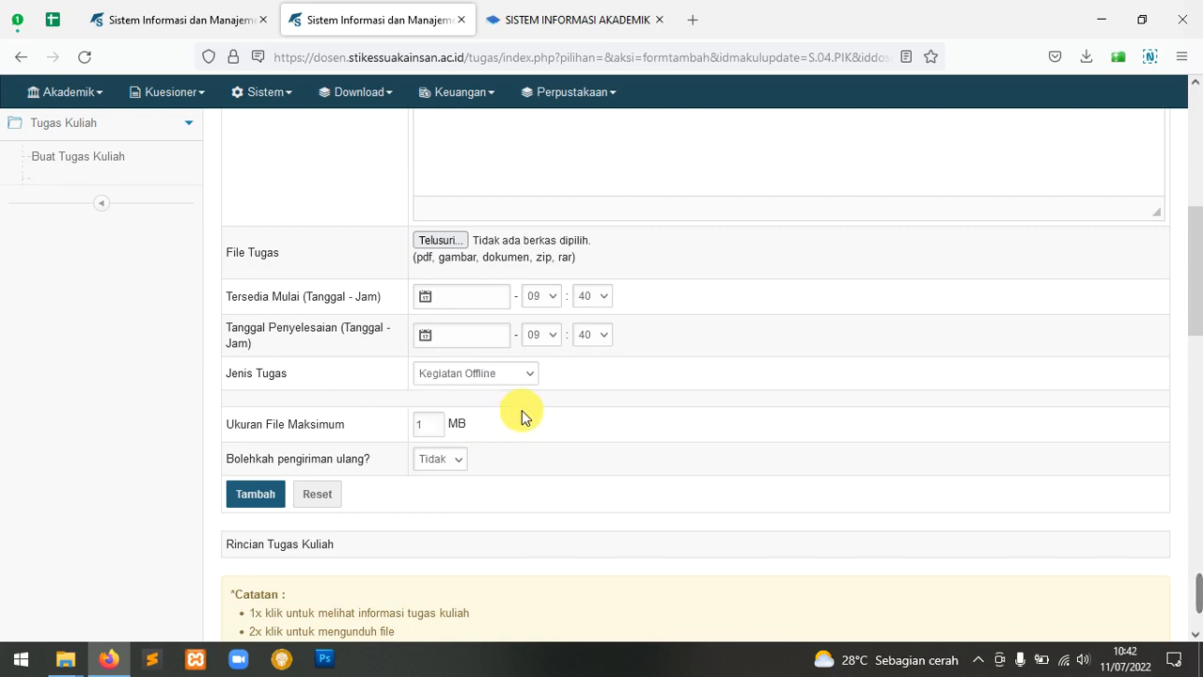
click(524, 381)
click(524, 380)
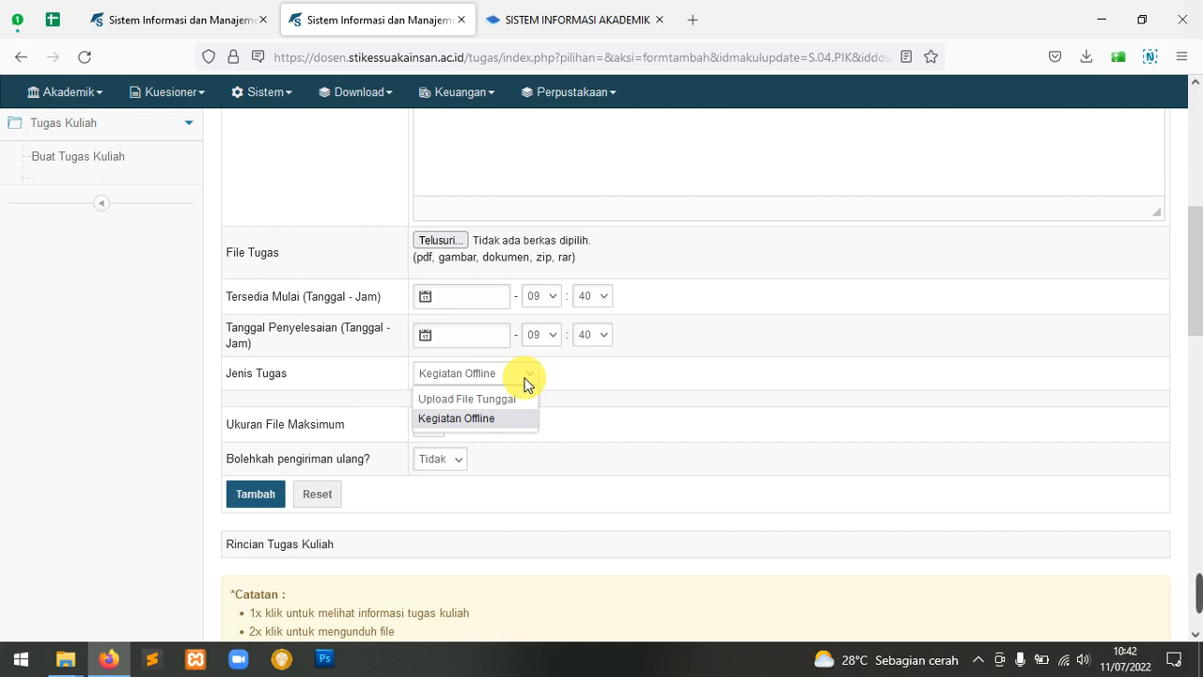
click(523, 381)
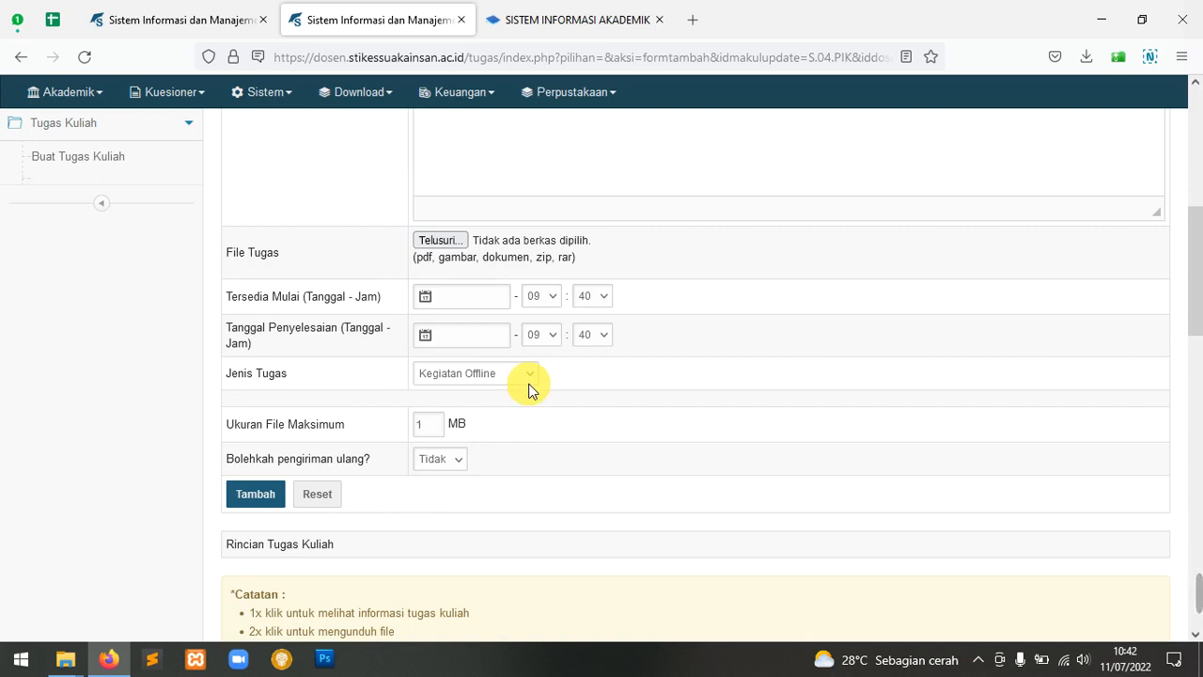
click(522, 381)
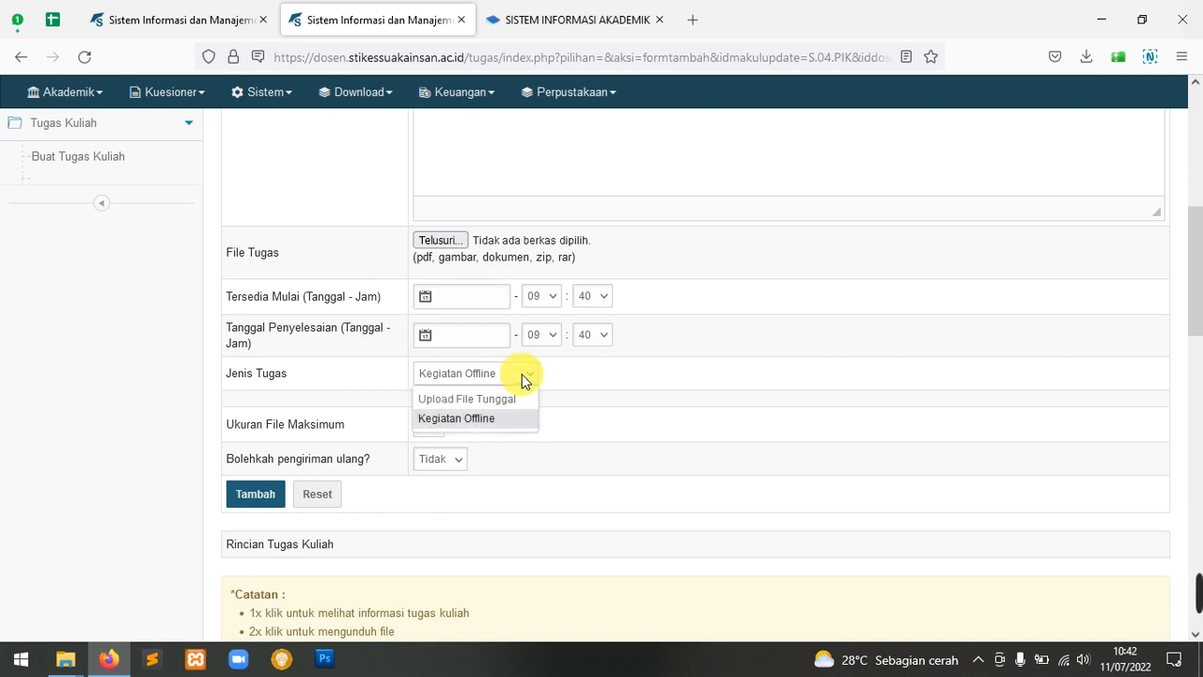
click(534, 374)
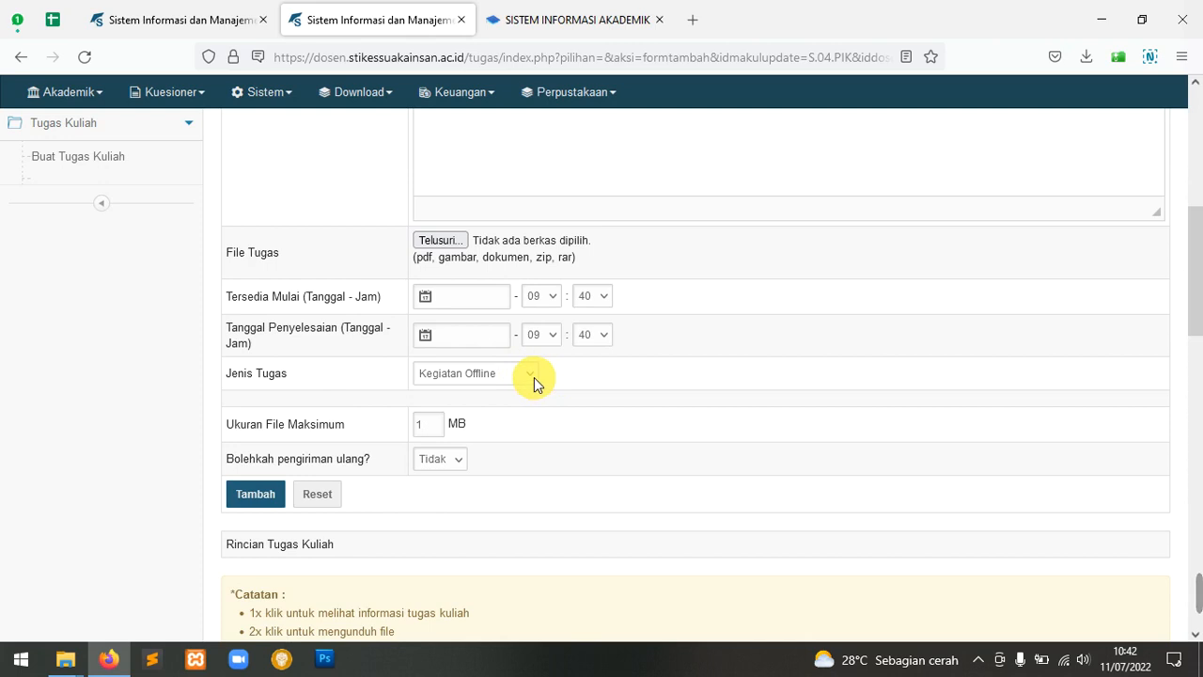
Look over the course details, the new assignment form and the existing Tugas 1 entry.
scroll(781, 422, down, 3)
scroll(784, 427, up, 3)
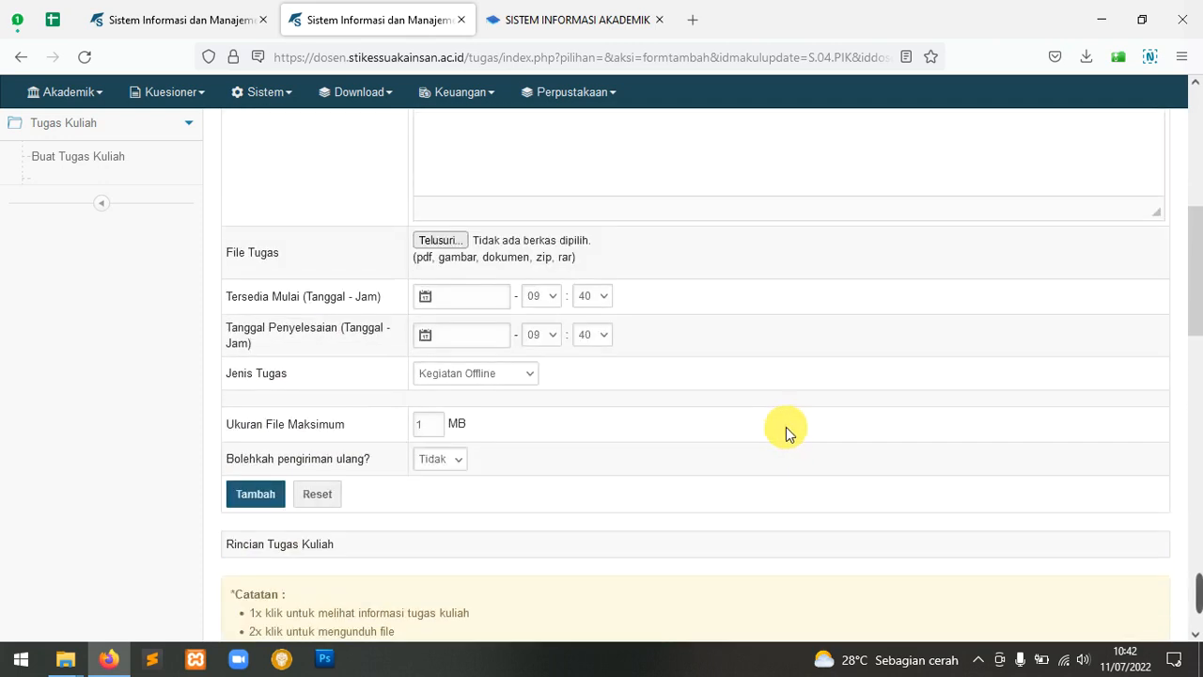
scroll(788, 432, up, 5)
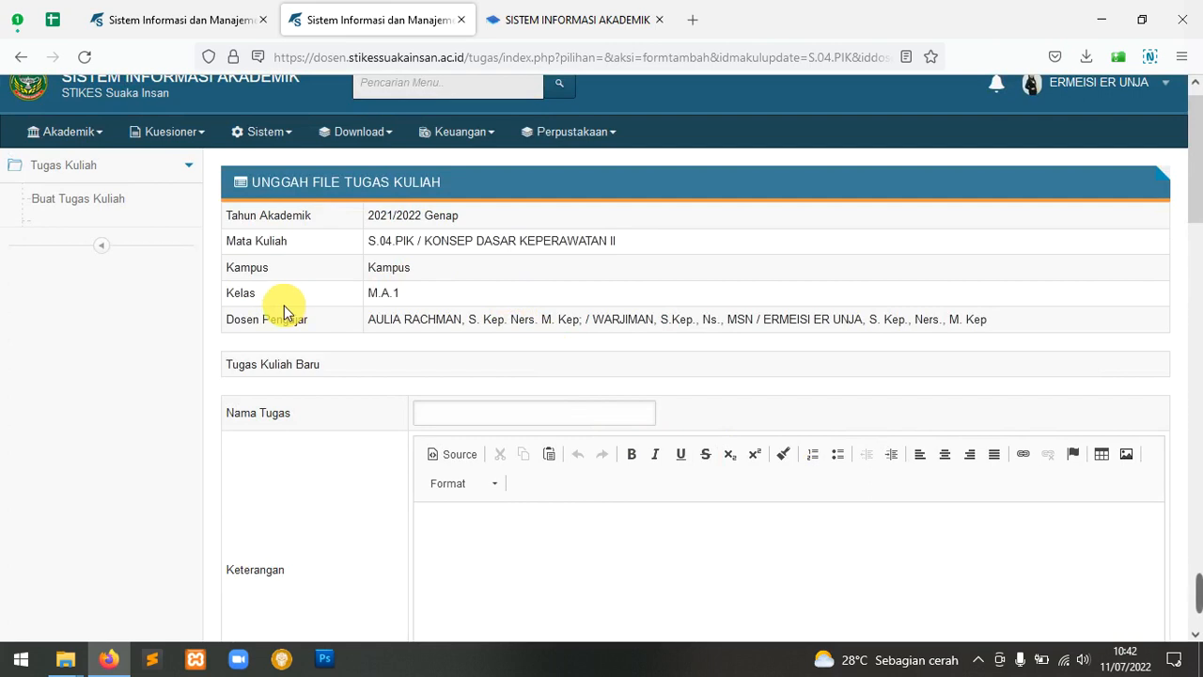
scroll(283, 314, down, 3)
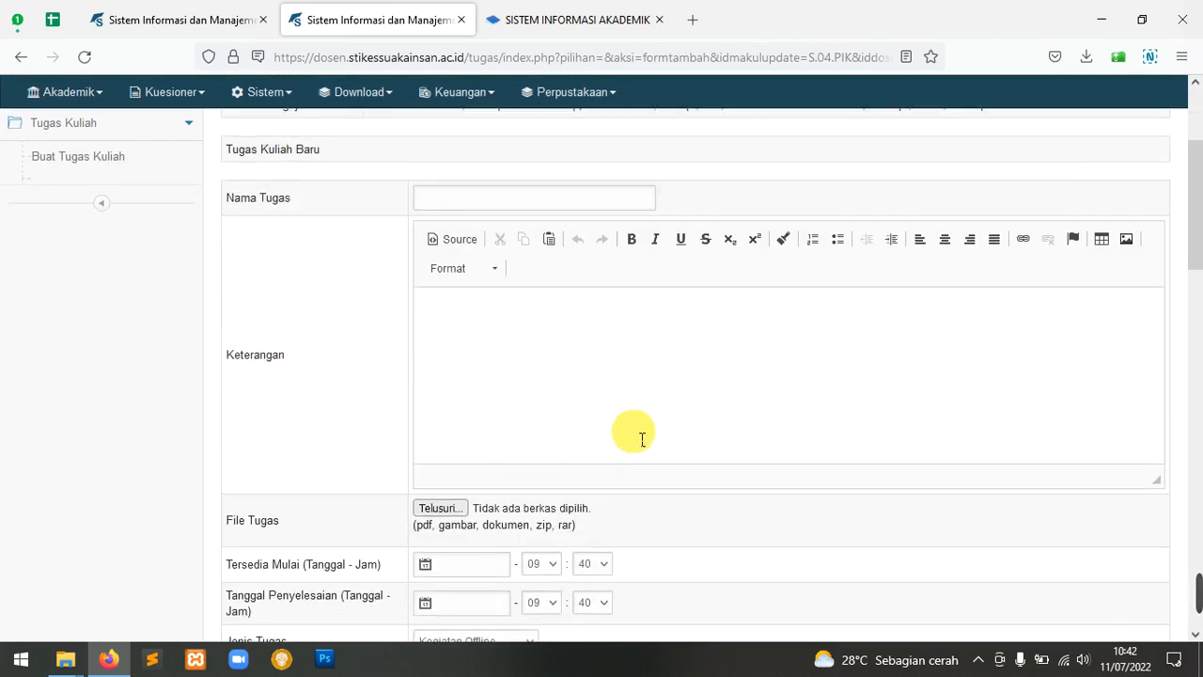
scroll(707, 432, down, 4)
scroll(707, 433, down, 3)
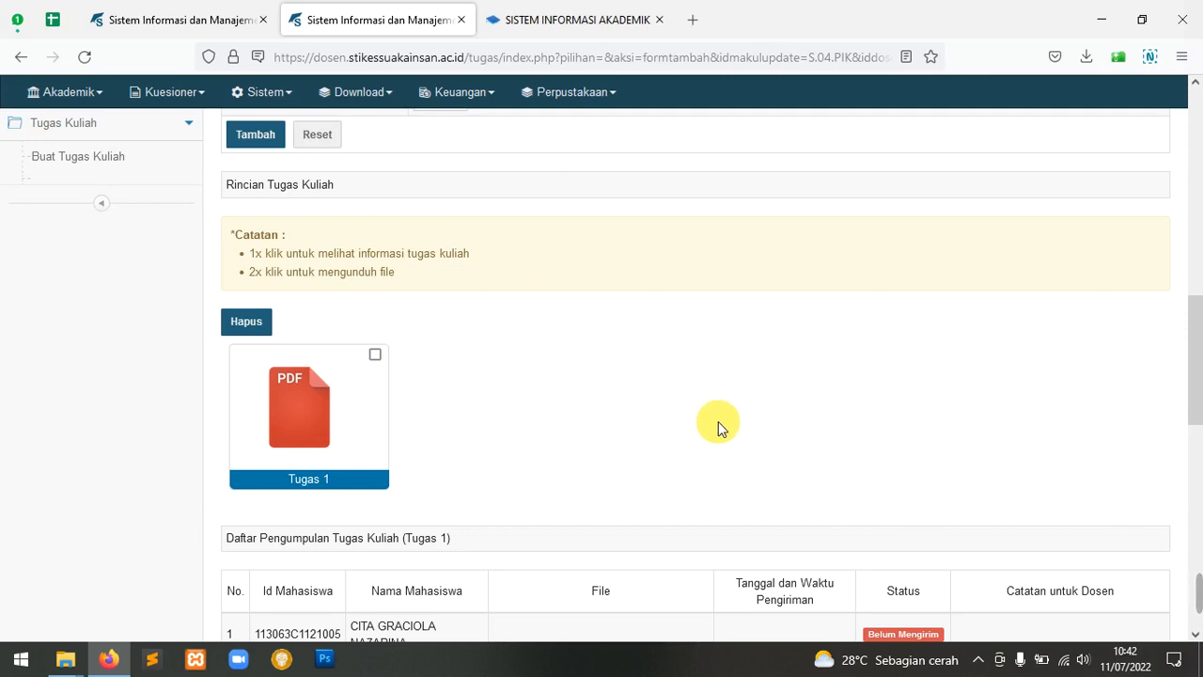
scroll(738, 461, up, 2)
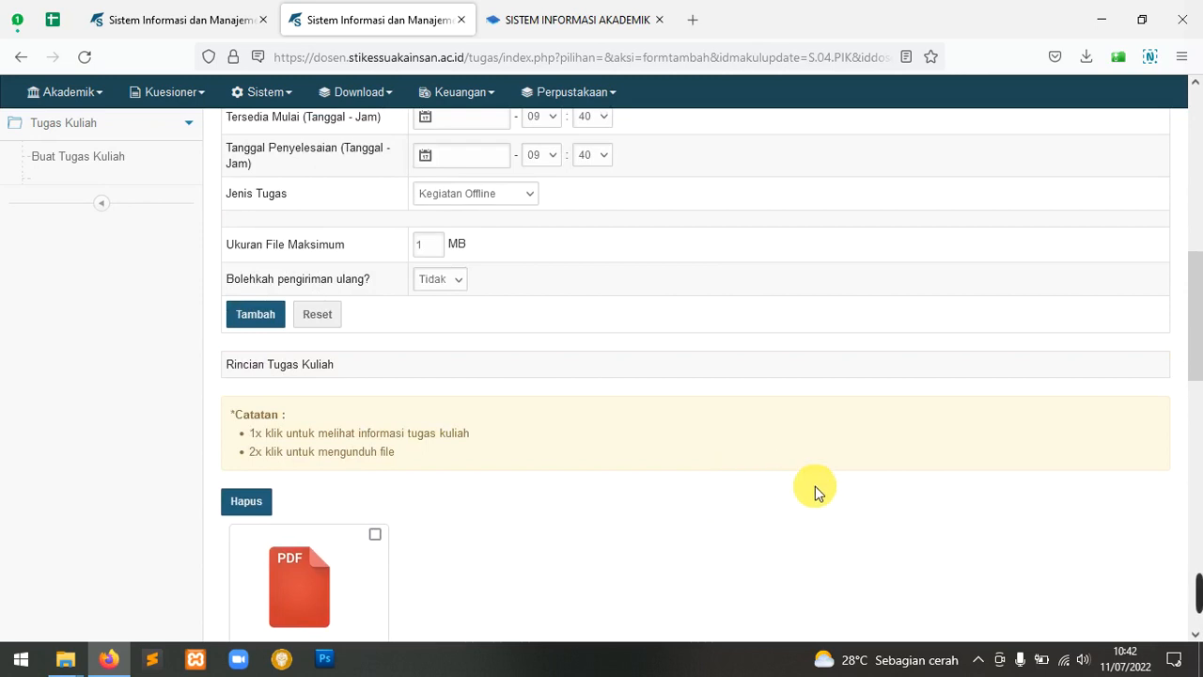
mouse_move(1176, 586)
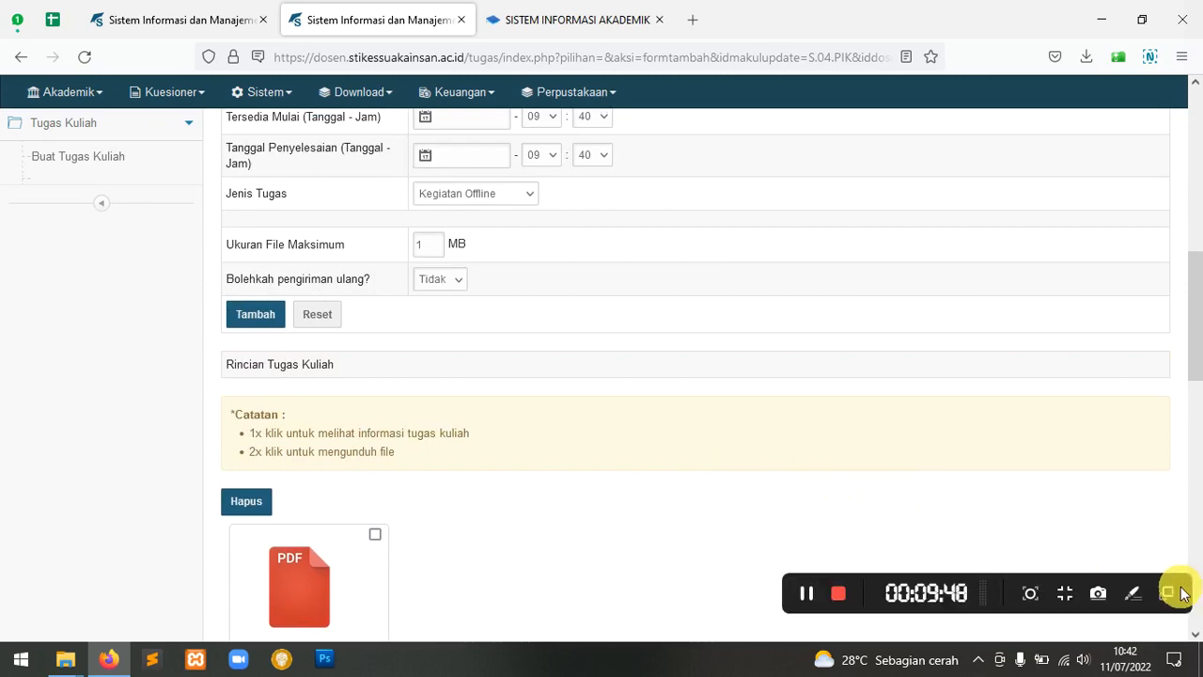